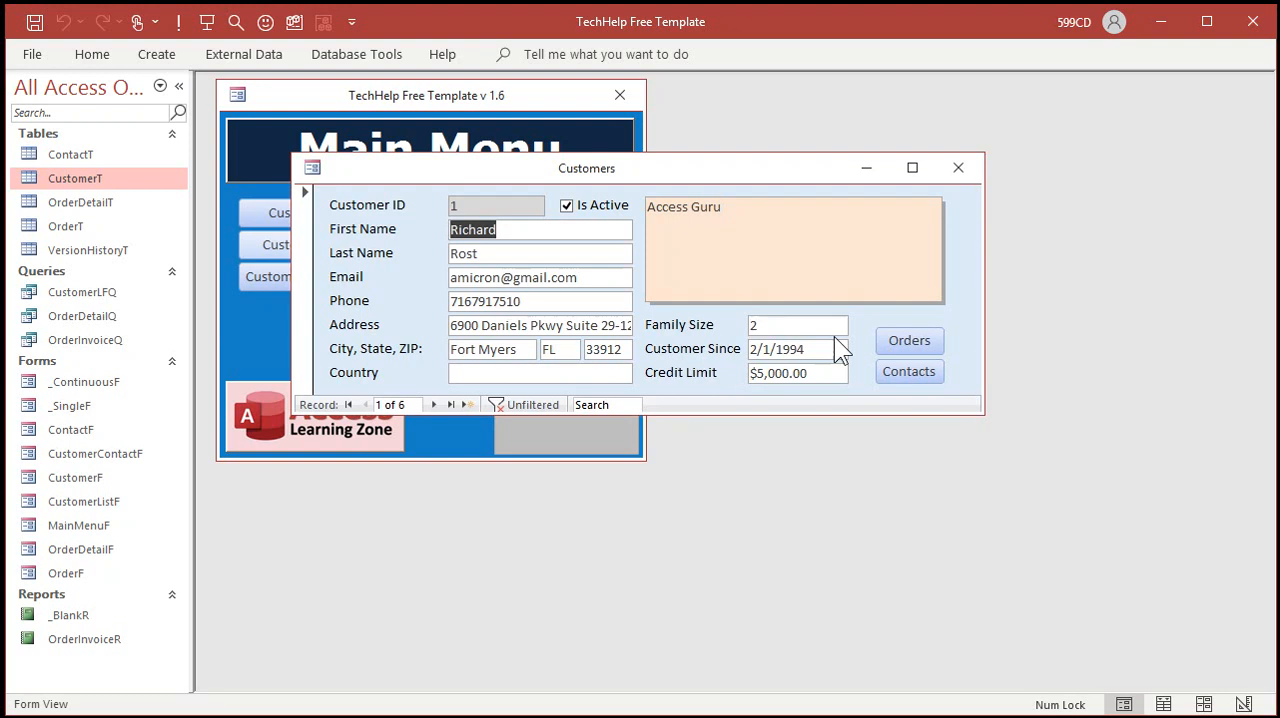
Step: Add a field named DiscountRate with the Number data type to the design of the CustomerT table
{"action": "left_click", "coordinate": [956, 169]}
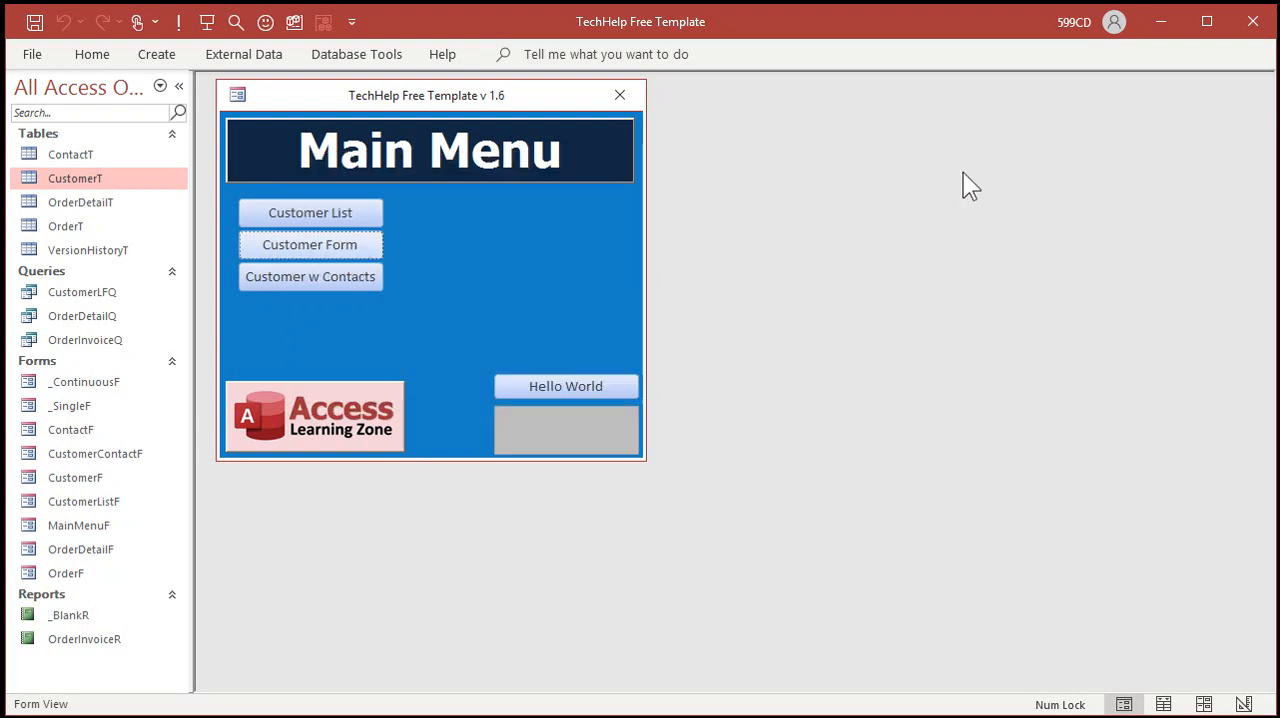
{"action": "right_click", "coordinate": [66, 175]}
{"action": "left_click", "coordinate": [116, 215]}
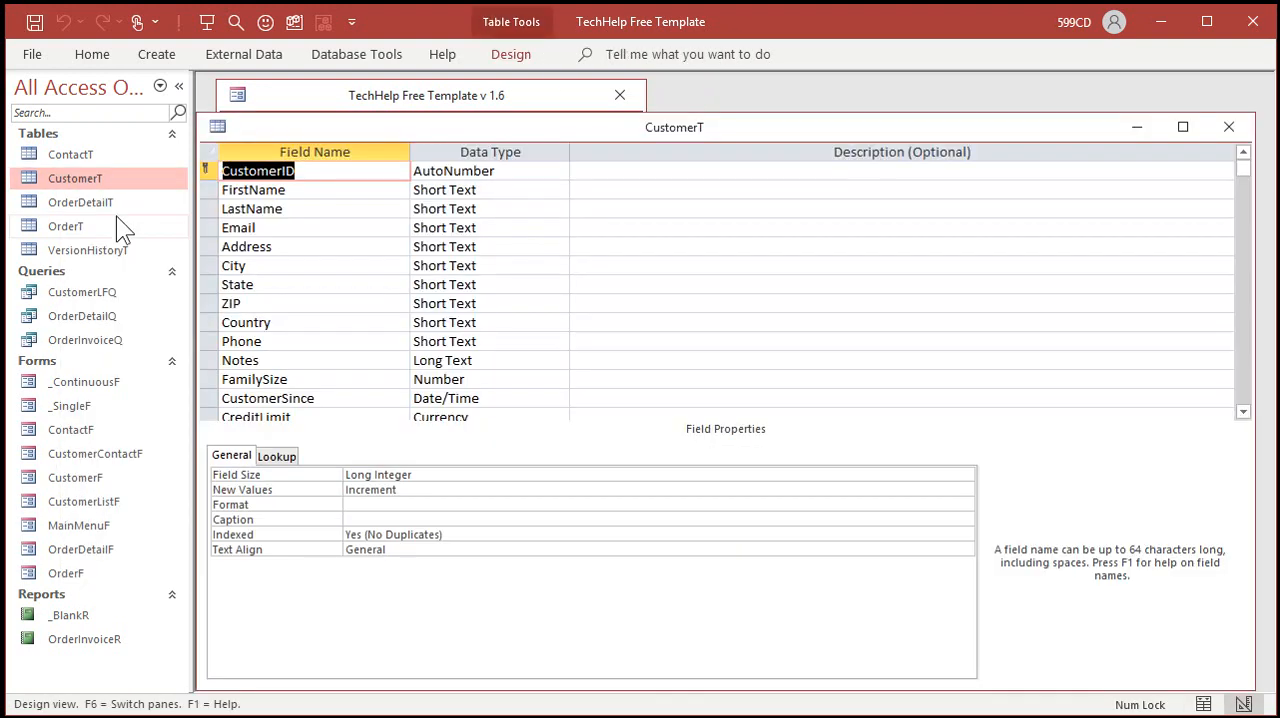
{"action": "left_click", "coordinate": [640, 294]}
{"action": "scroll", "coordinate": [640, 294], "scroll_direction": "down", "scroll_amount": 3}
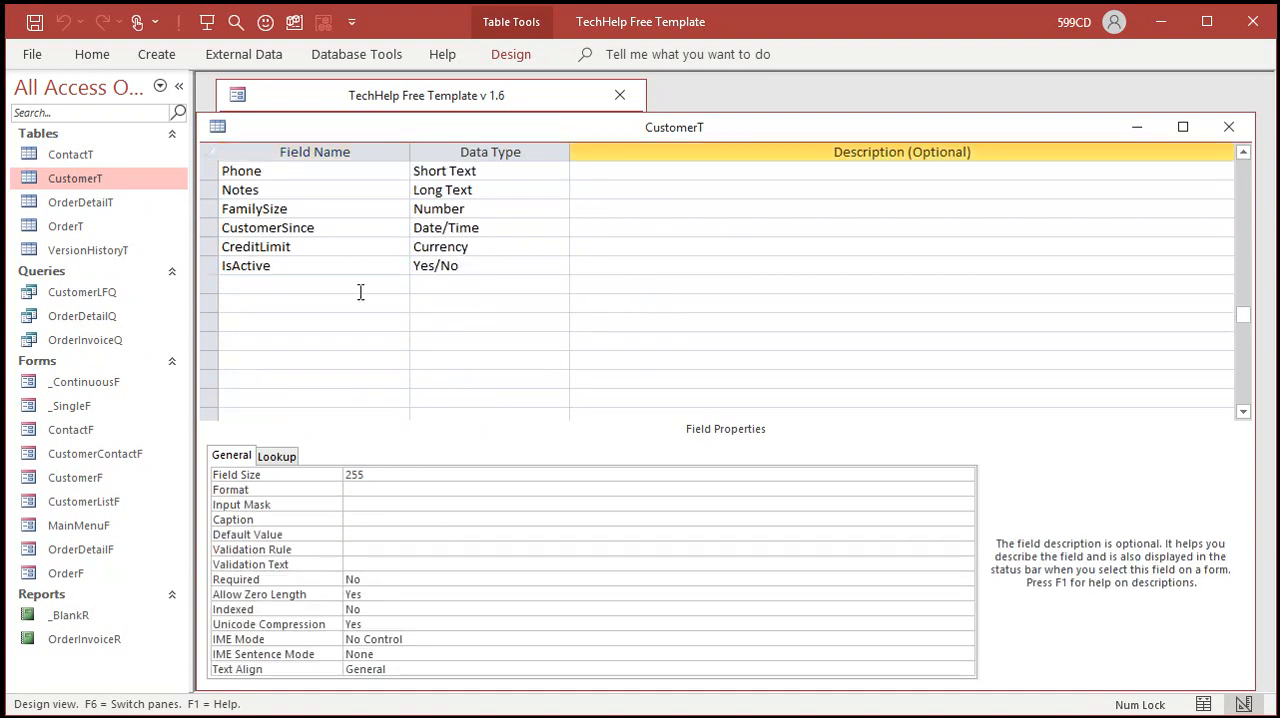
{"action": "left_click", "coordinate": [308, 285]}
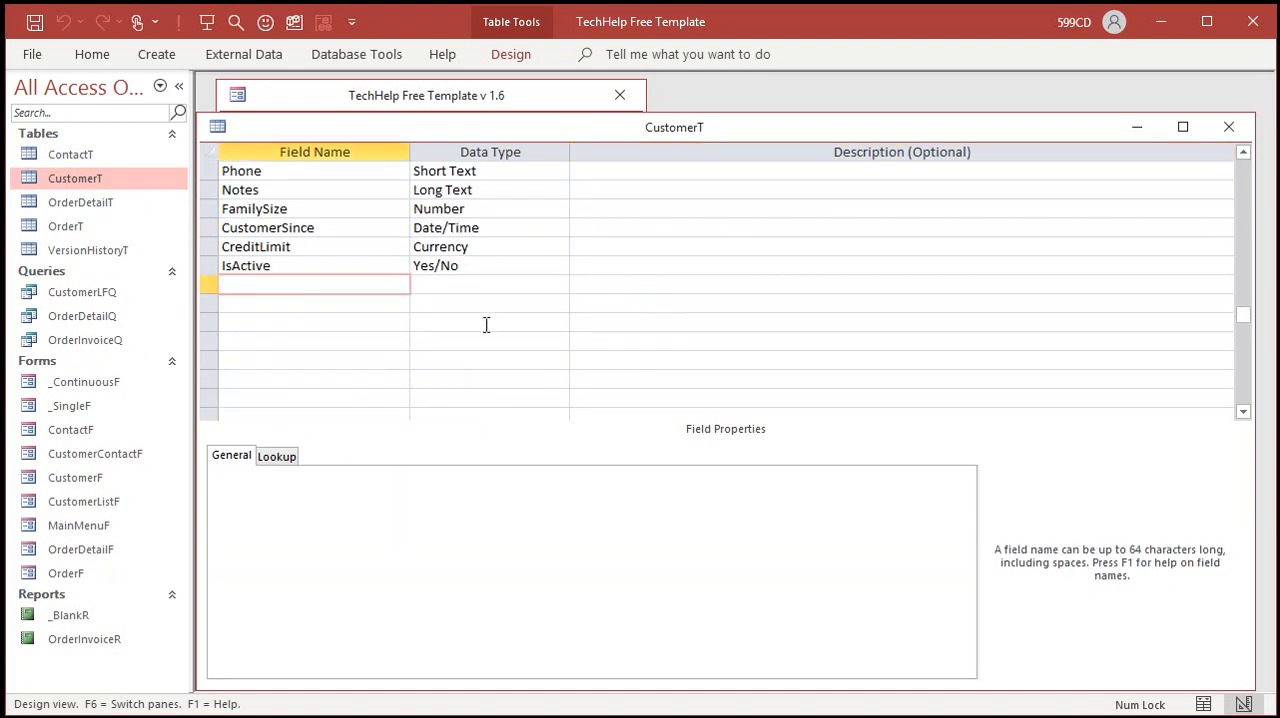
{"action": "type", "text": "DiscountRate"}
{"action": "key", "text": "Tab"}
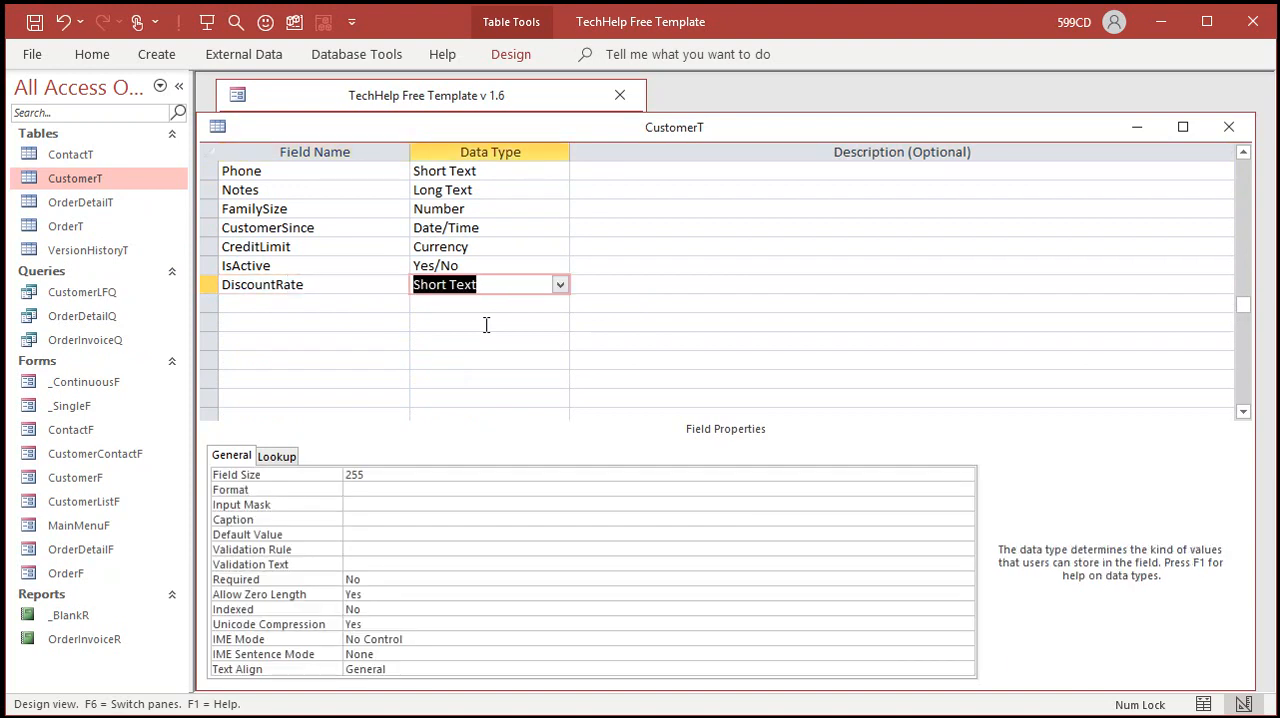
{"action": "type", "text": "number"}
{"action": "key", "text": "Tab"}
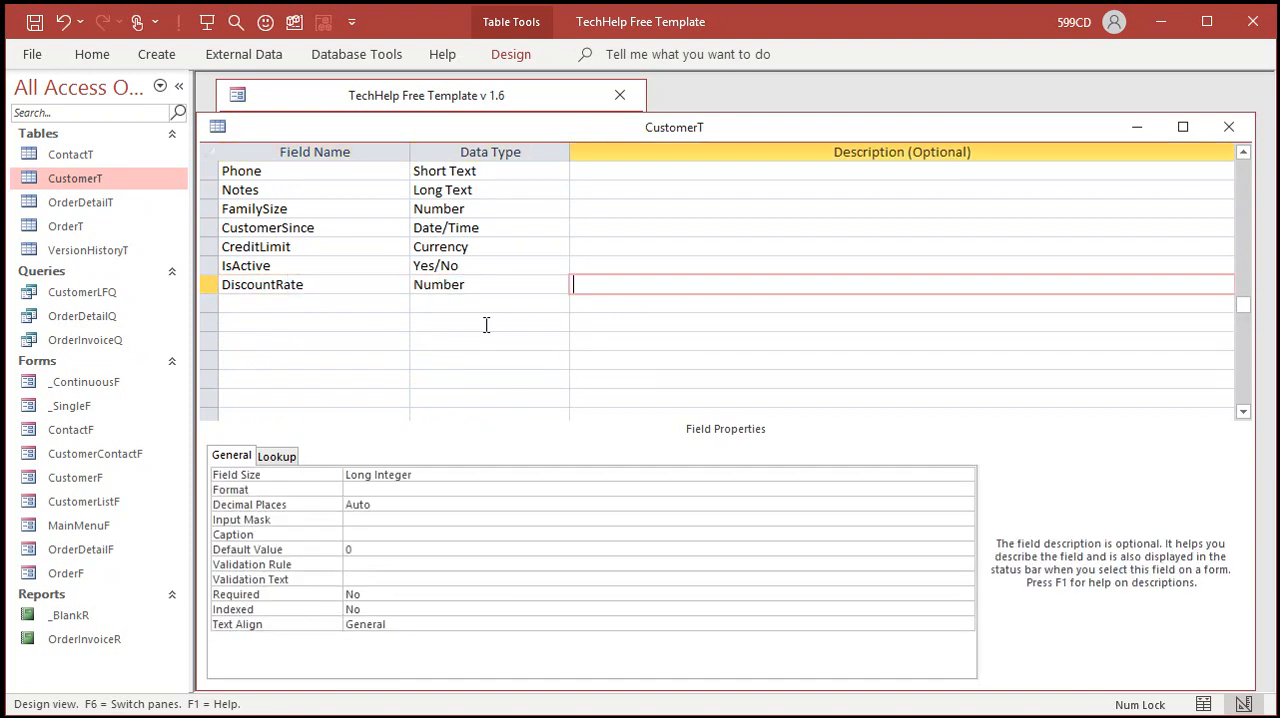
Step: Set the DiscountRate field's size to Double and its format to Percent, and close the table with its design saved
{"action": "left_click", "coordinate": [428, 478]}
{"action": "left_click", "coordinate": [327, 478]}
{"action": "type", "text": "d"}
{"action": "key", "text": "Tab"}
{"action": "type", "text": "per"}
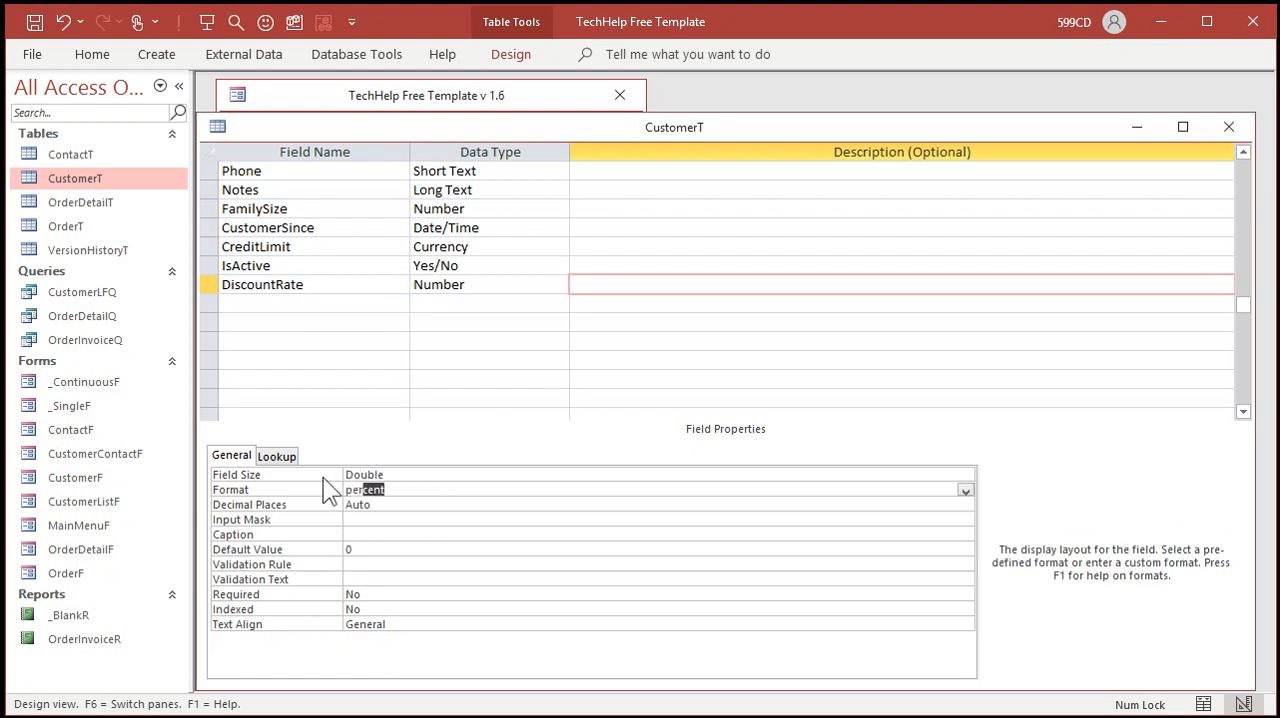
{"action": "key", "text": "Tab"}
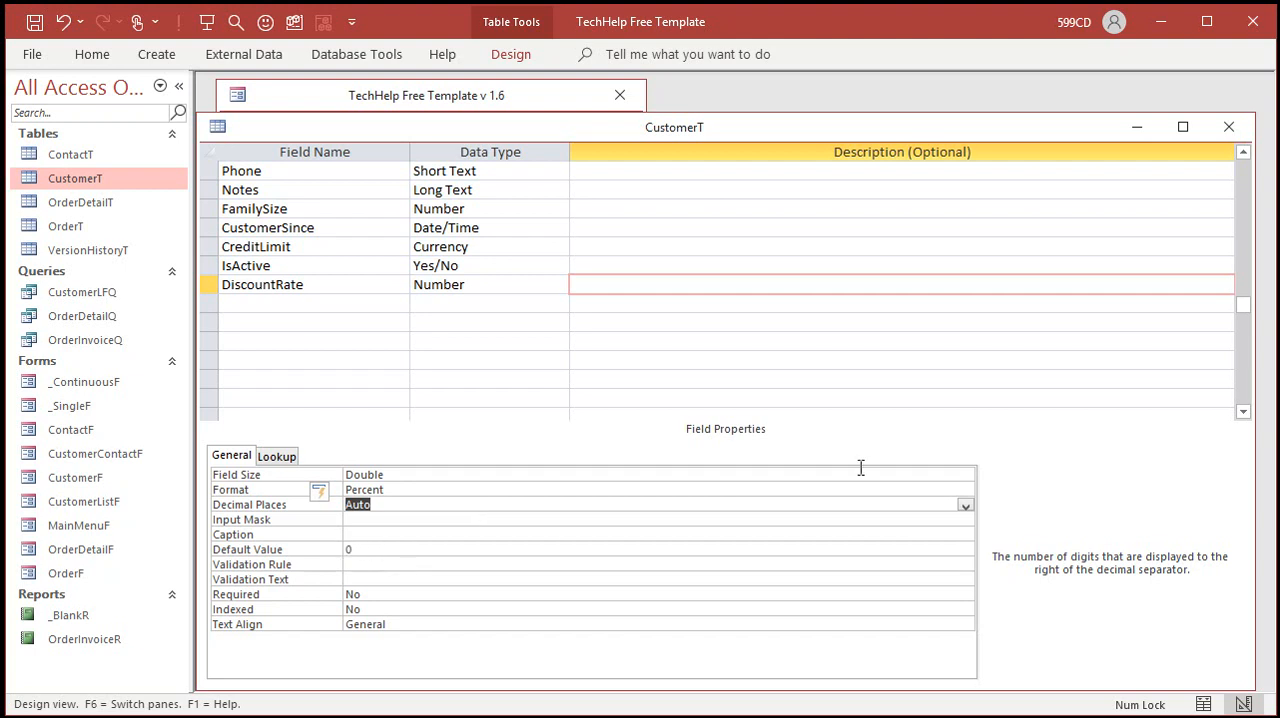
{"action": "left_click", "coordinate": [563, 410]}
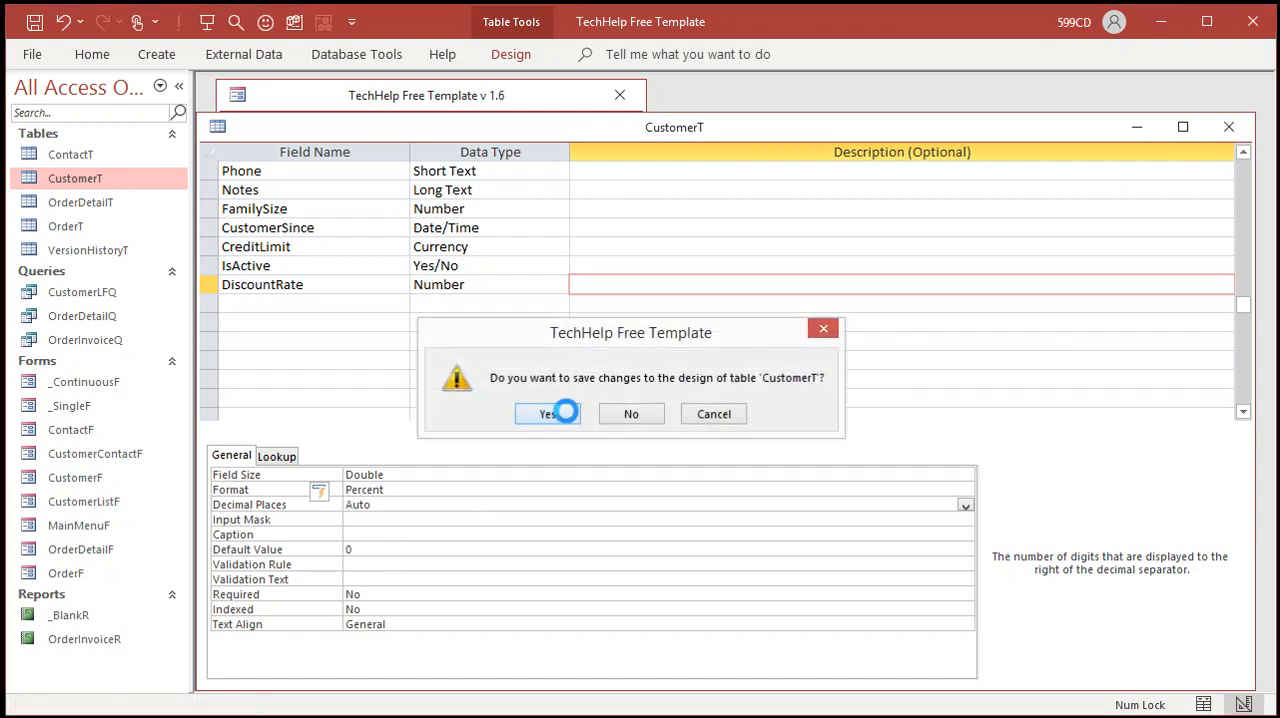
Step: Open the customer form in Design View, extend its detail area, and place a copy of the Family Size box below Credit Limit
{"action": "left_click", "coordinate": [355, 246]}
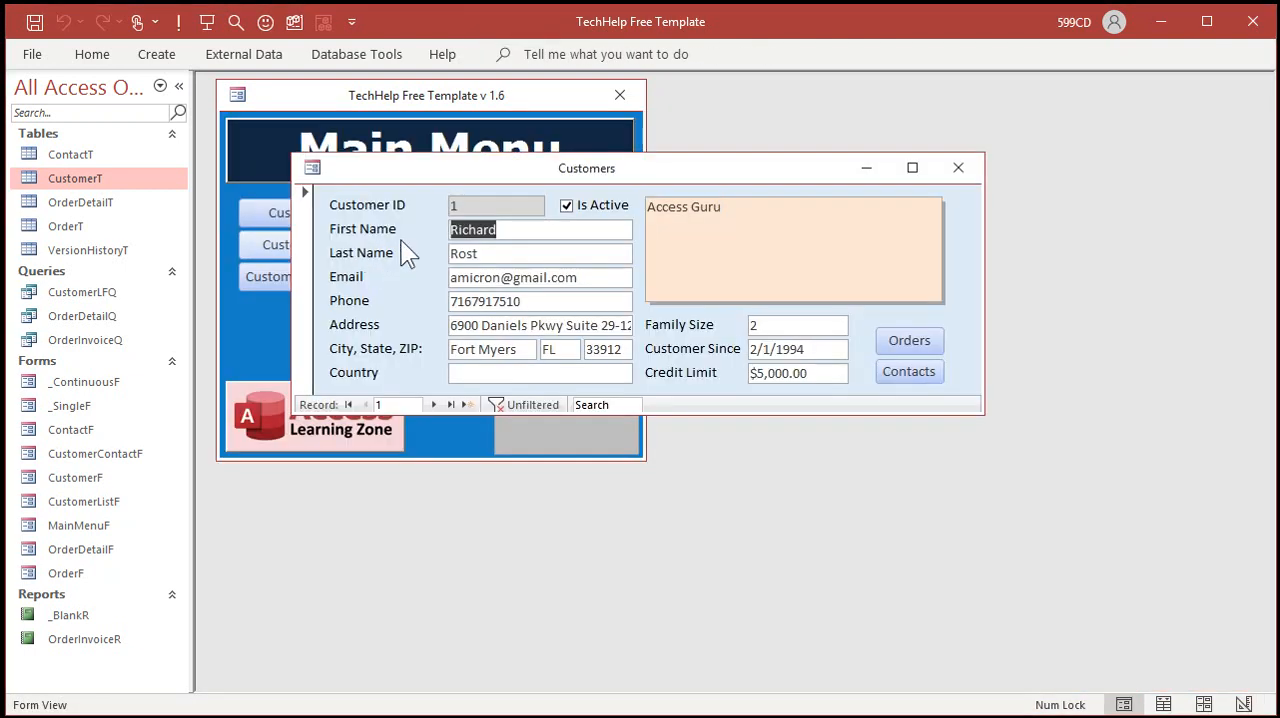
{"action": "right_click", "coordinate": [403, 241]}
{"action": "left_click", "coordinate": [433, 306]}
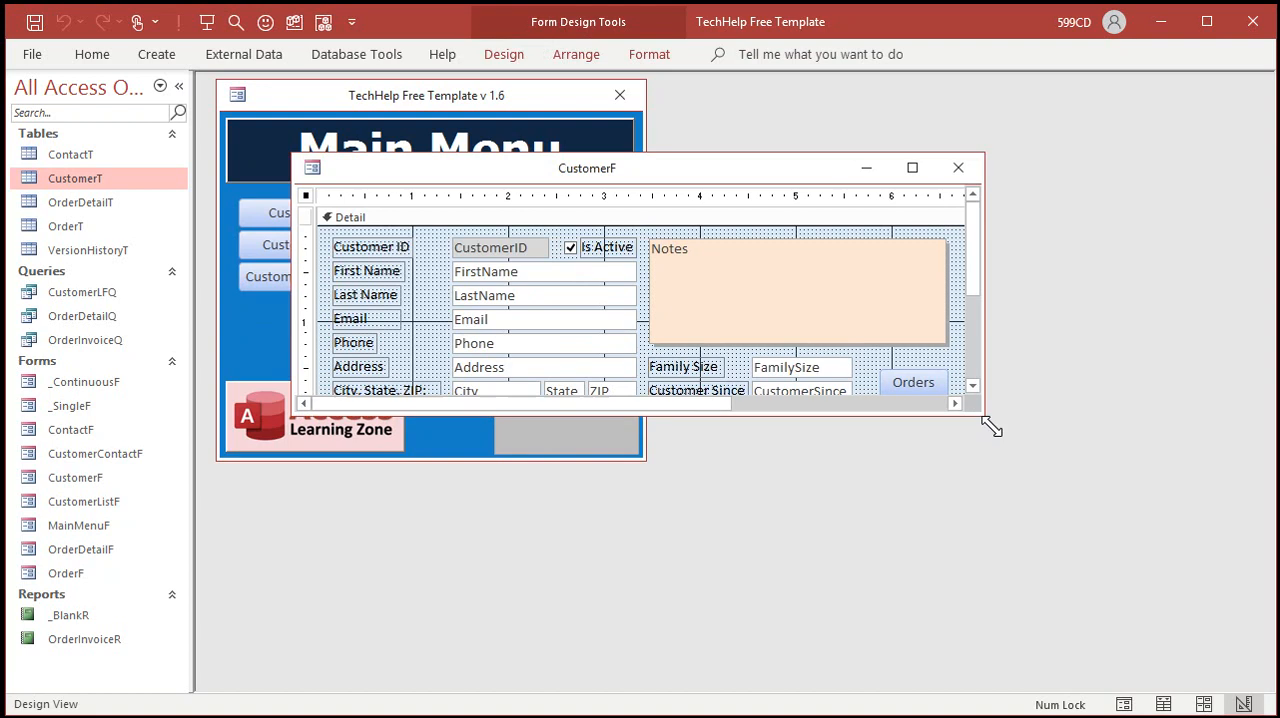
{"action": "left_click_drag", "start_coordinate": [982, 412], "coordinate": [1058, 542]}
{"action": "left_click_drag", "start_coordinate": [563, 436], "coordinate": [563, 489]}
{"action": "left_click", "coordinate": [530, 418]}
{"action": "left_click", "coordinate": [801, 367]}
{"action": "left_click_drag", "start_coordinate": [801, 367], "coordinate": [786, 440]}
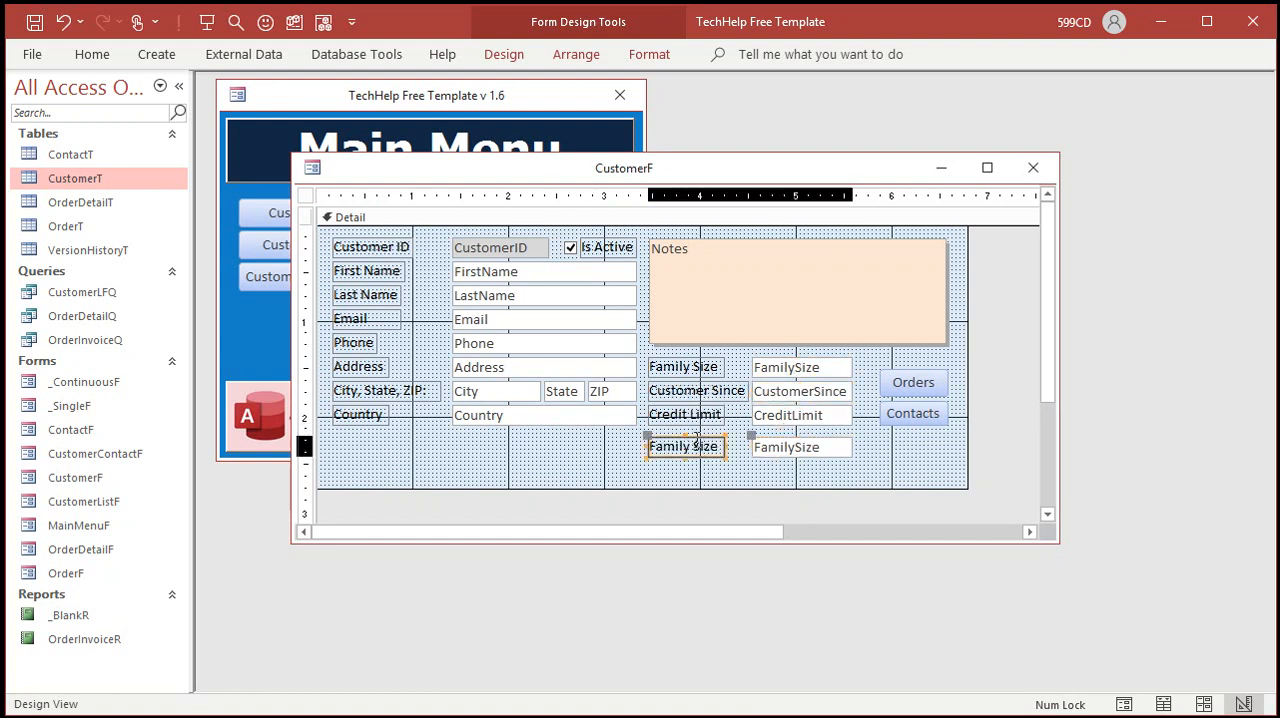
Step: Change the label of the copied Family Size box to "Discount %"
{"action": "left_click", "coordinate": [677, 447]}
{"action": "left_click_drag", "start_coordinate": [677, 447], "coordinate": [757, 441]}
{"action": "key", "text": "BackSpace"}
{"action": "key", "text": "BackSpace"}
{"action": "key", "text": "BackSpace"}
{"action": "key", "text": "BackSpace"}
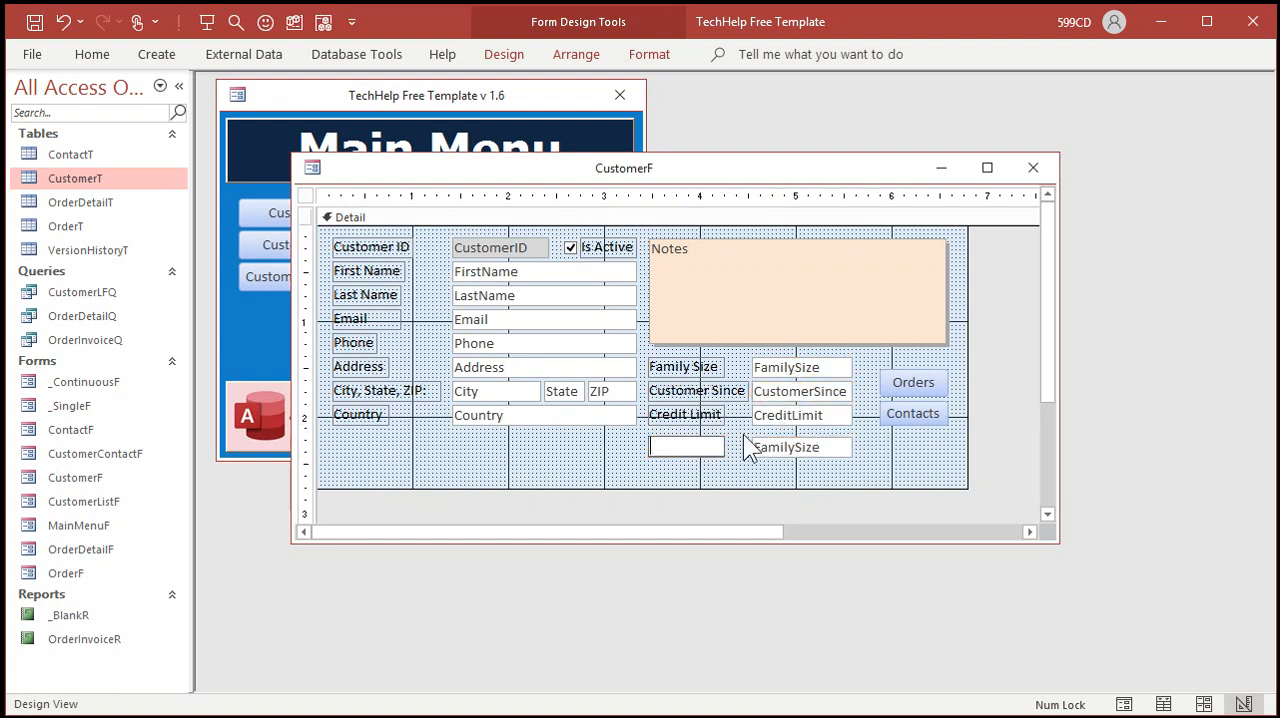
{"action": "type", "text": "Discount %"}
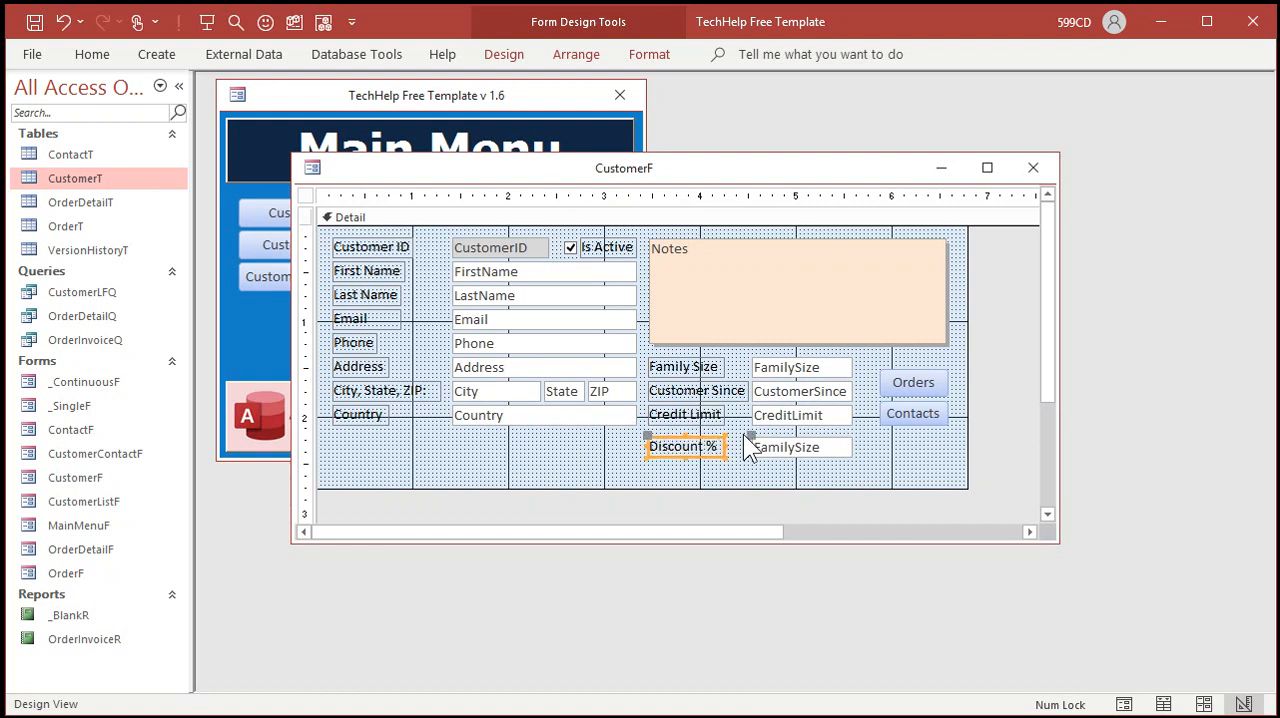
Step: Set both the control source and the name of the text box beside "Discount %" to DiscountRate
{"action": "left_click", "coordinate": [782, 455]}
{"action": "double_click", "coordinate": [782, 455]}
{"action": "left_click", "coordinate": [907, 365]}
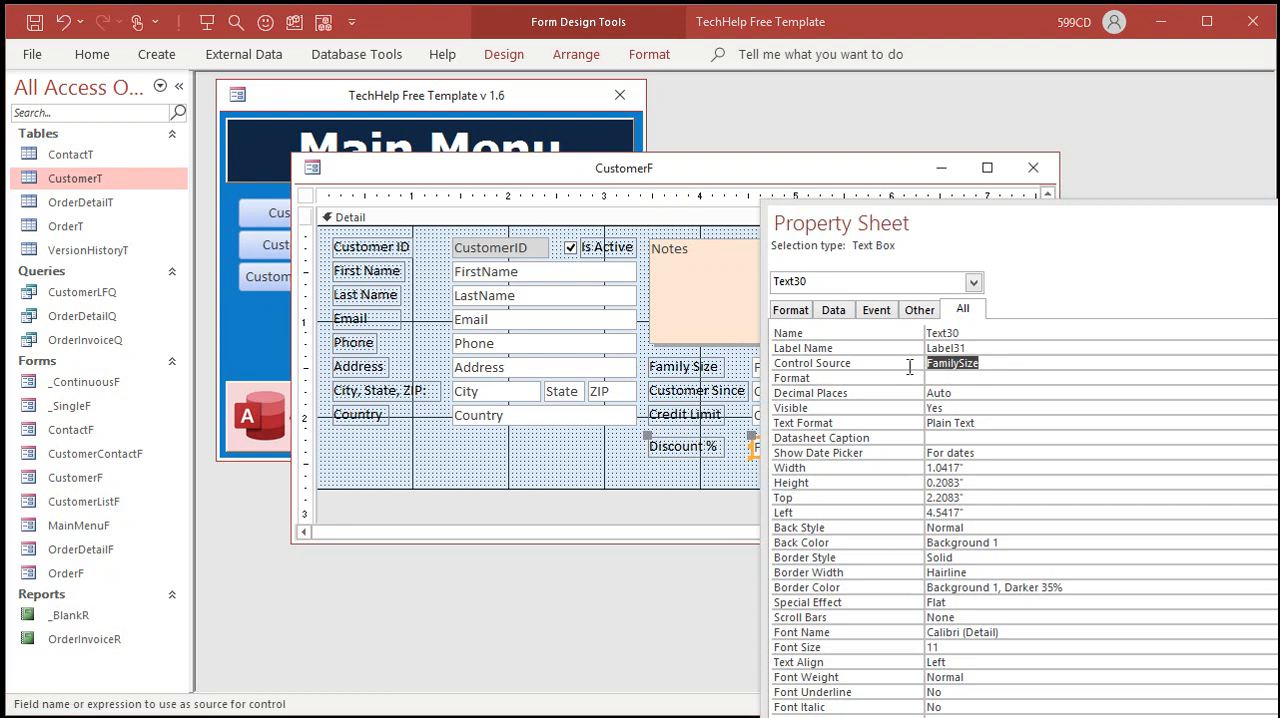
{"action": "type", "text": "DiscountRate"}
{"action": "key", "text": "Tab"}
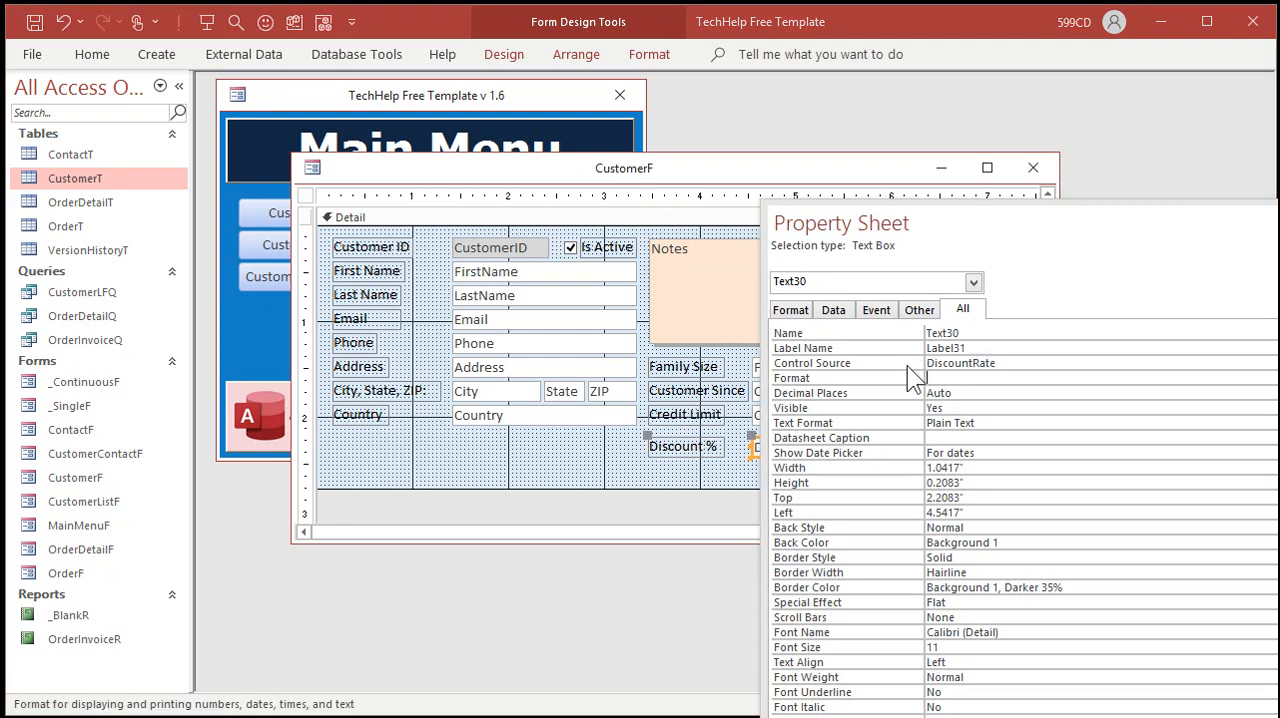
{"action": "left_click_drag", "start_coordinate": [1011, 364], "coordinate": [926, 362]}
{"action": "key", "text": "ctrl+c"}
{"action": "double_click", "coordinate": [966, 333]}
{"action": "key", "text": "ctrl+v"}
Step: Set the DiscountRate text box's format to Percent and close the customer form with its changes kept
{"action": "left_click", "coordinate": [973, 381]}
{"action": "type", "text": "Percent"}
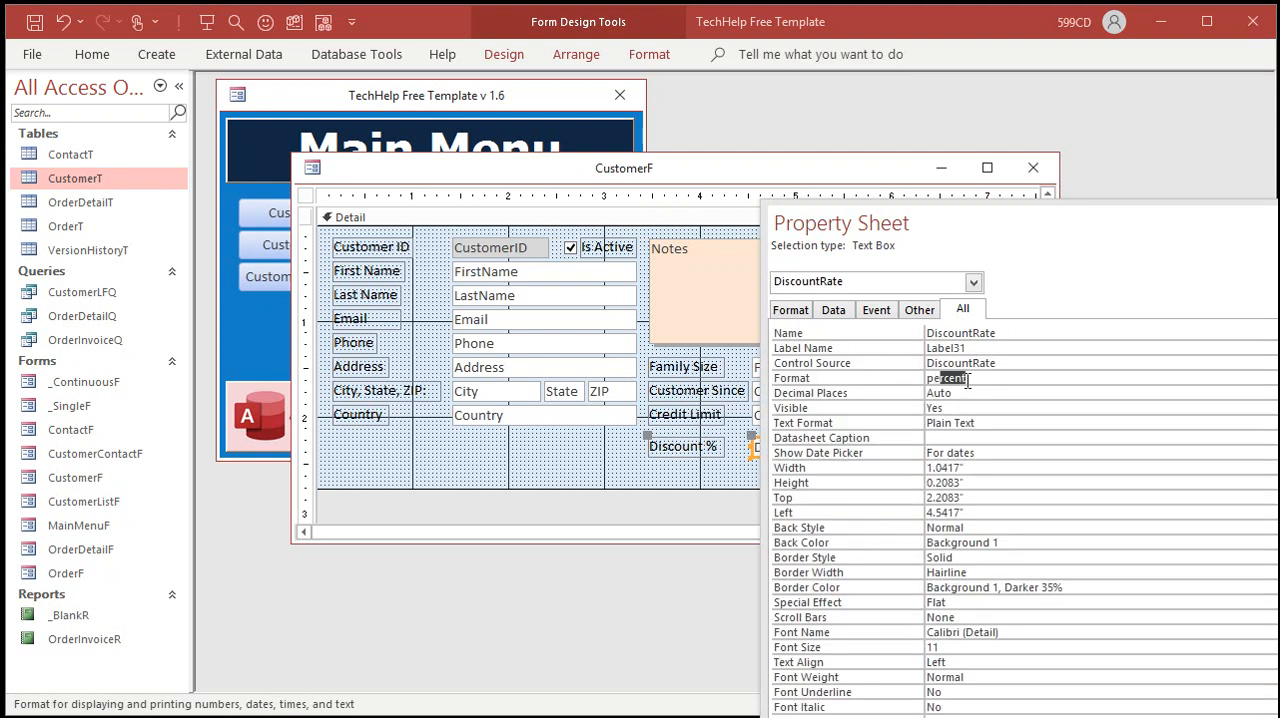
{"action": "key", "text": "Tab"}
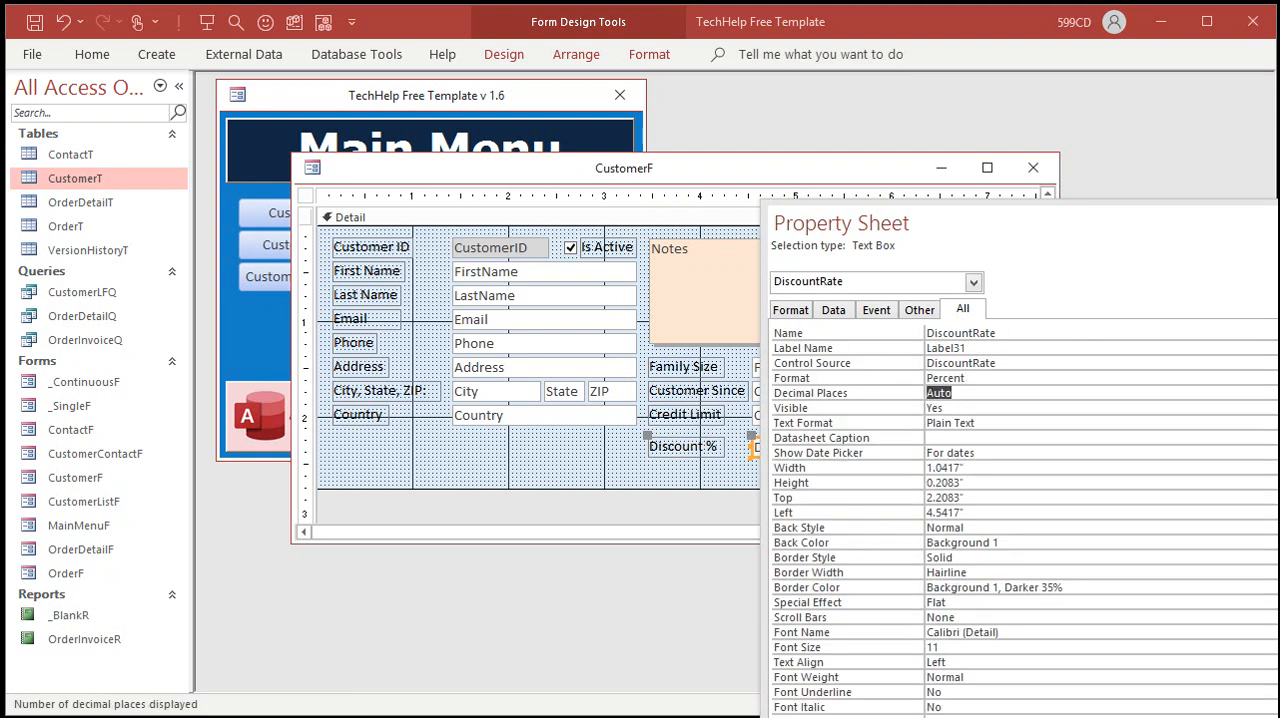
{"action": "key", "text": "F4"}
{"action": "left_click", "coordinate": [1034, 168]}
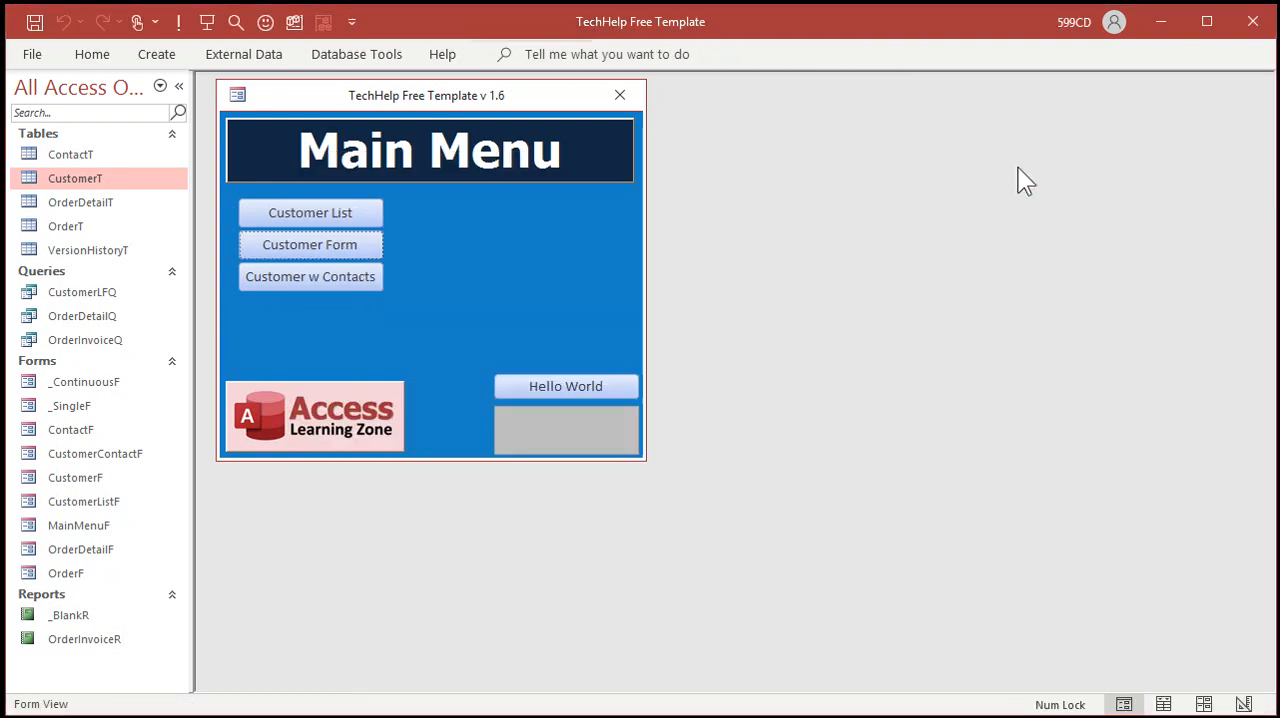
Step: Open the customer form and enter a discount of 10% for the first customer
{"action": "left_click", "coordinate": [324, 248]}
{"action": "left_click", "coordinate": [792, 400]}
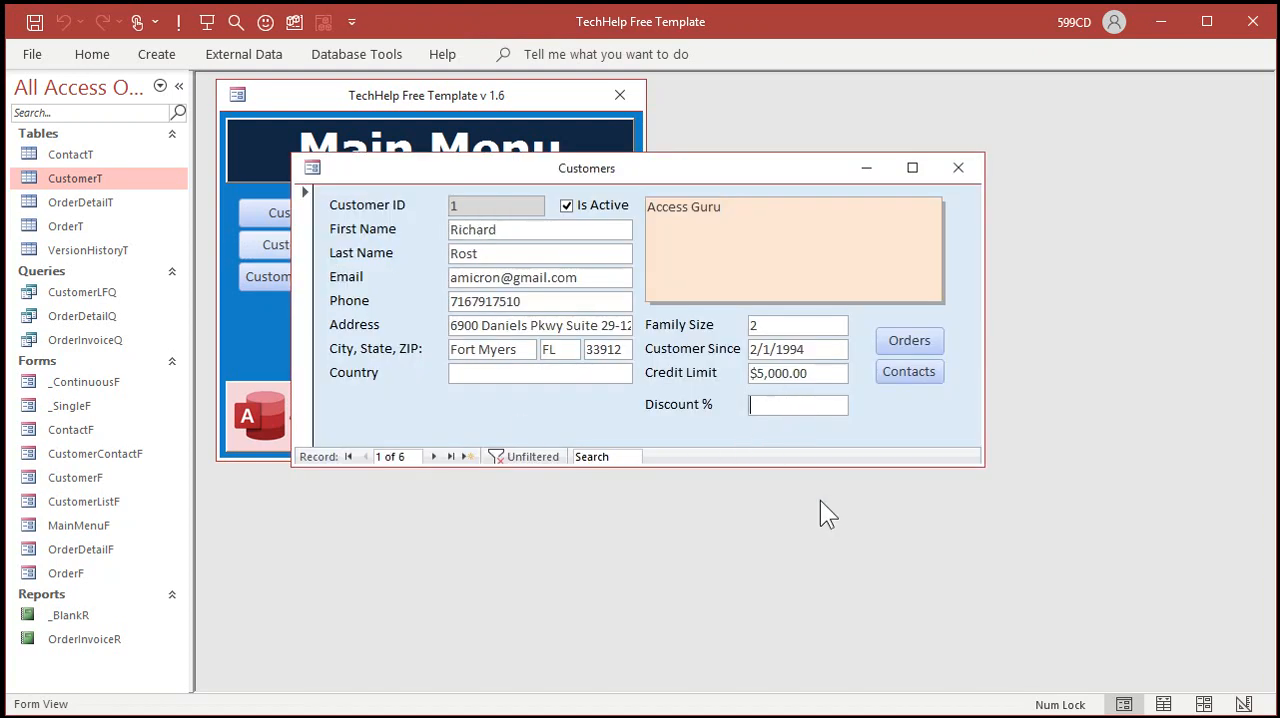
{"action": "type", "text": "10%"}
{"action": "key", "text": "Tab"}
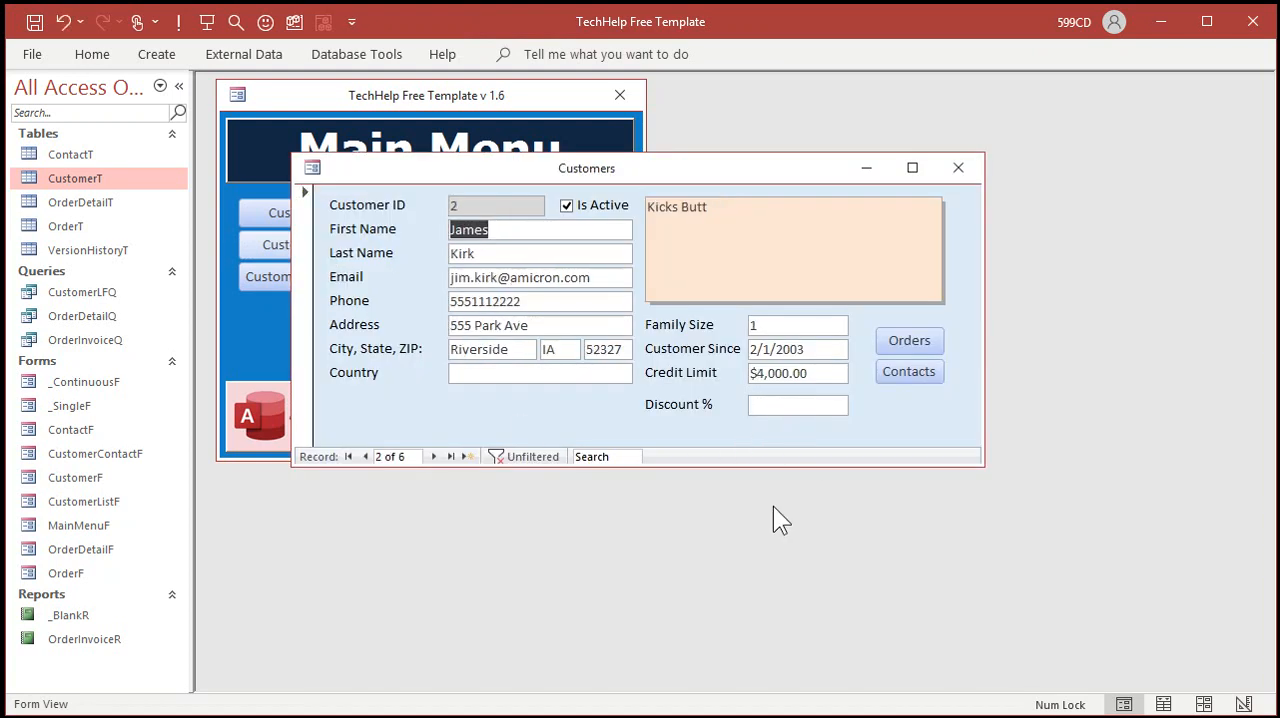
Step: Go back to the first customer's record to check the stored discount percentage
{"action": "left_click", "coordinate": [364, 456]}
{"action": "left_click", "coordinate": [824, 410]}
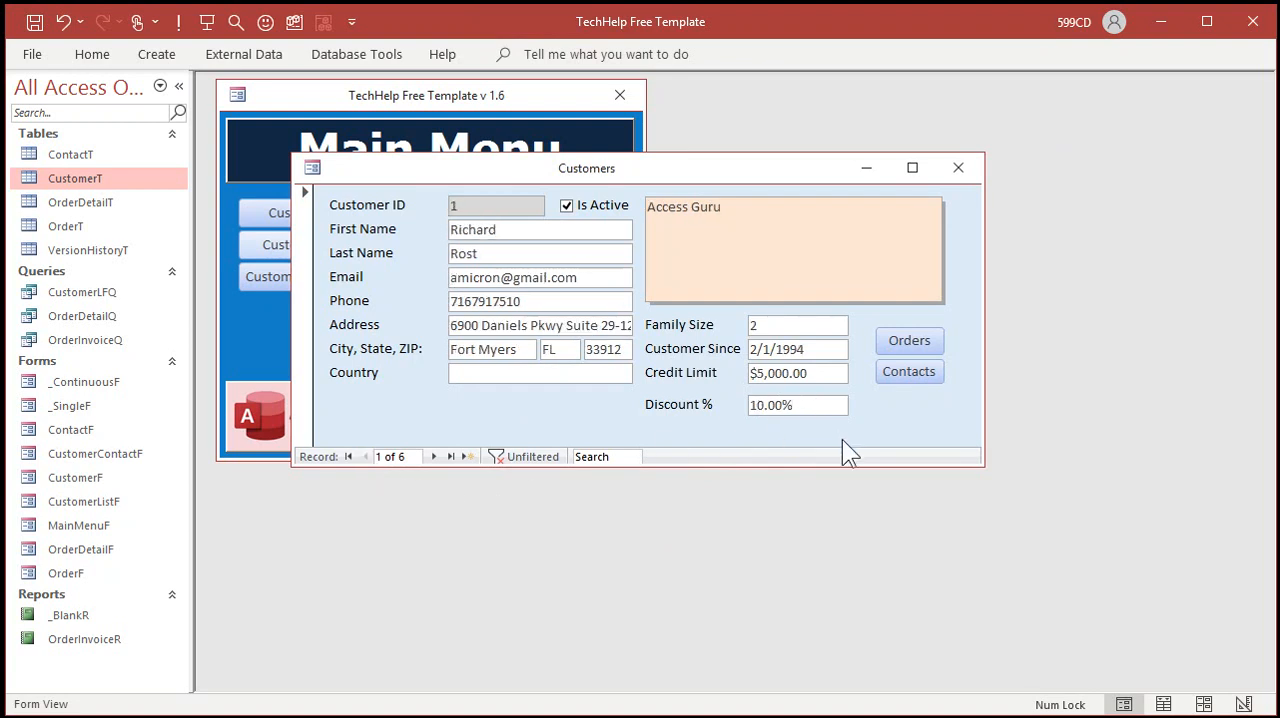
{"action": "key", "text": "Tab"}
{"action": "left_click", "coordinate": [365, 456]}
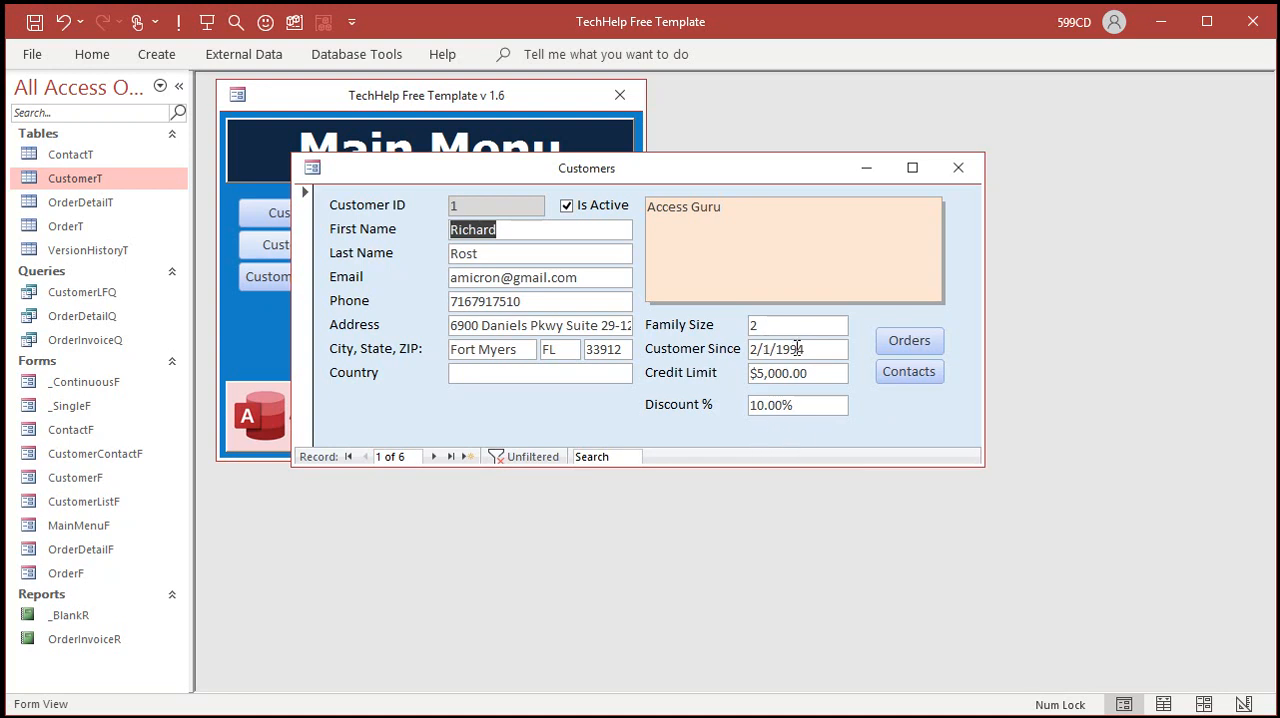
Step: Return the customer form to Design View, enlarge its window, and place a copy of the DiscountRate box directly beneath the original
{"action": "right_click", "coordinate": [903, 403]}
{"action": "left_click", "coordinate": [955, 466]}
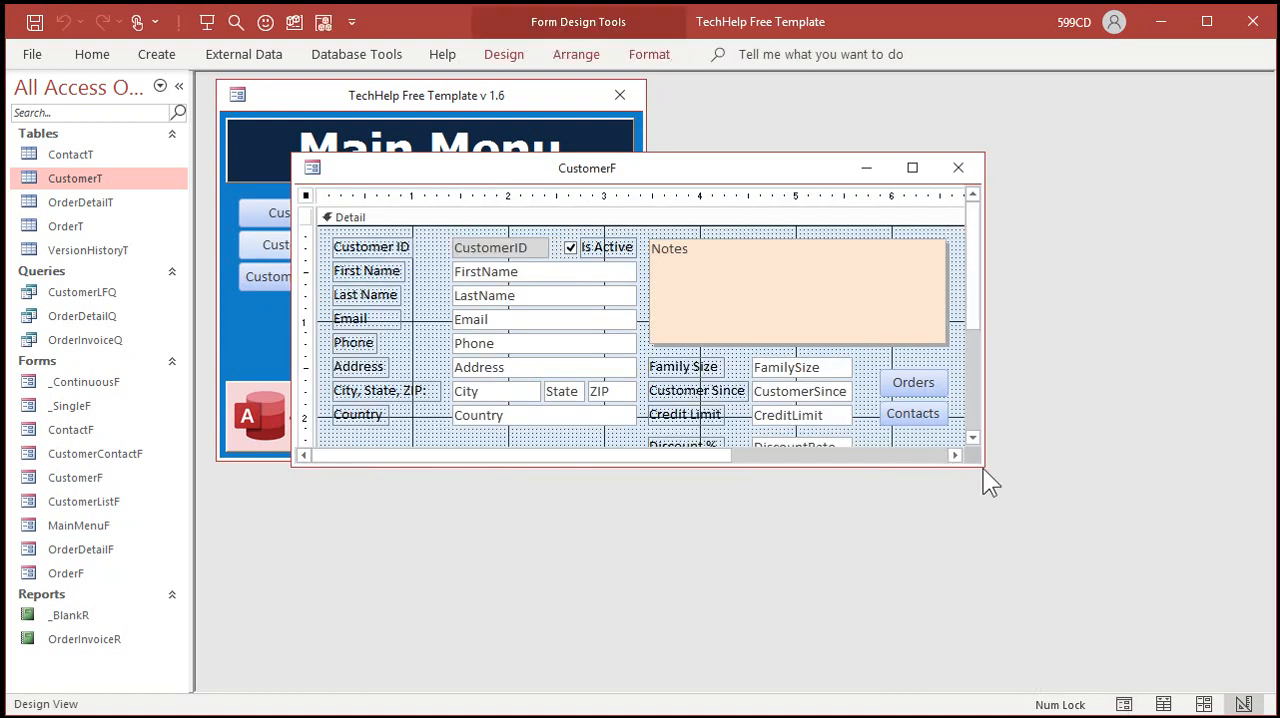
{"action": "left_click_drag", "start_coordinate": [983, 468], "coordinate": [1105, 640]}
{"action": "left_click", "coordinate": [826, 455]}
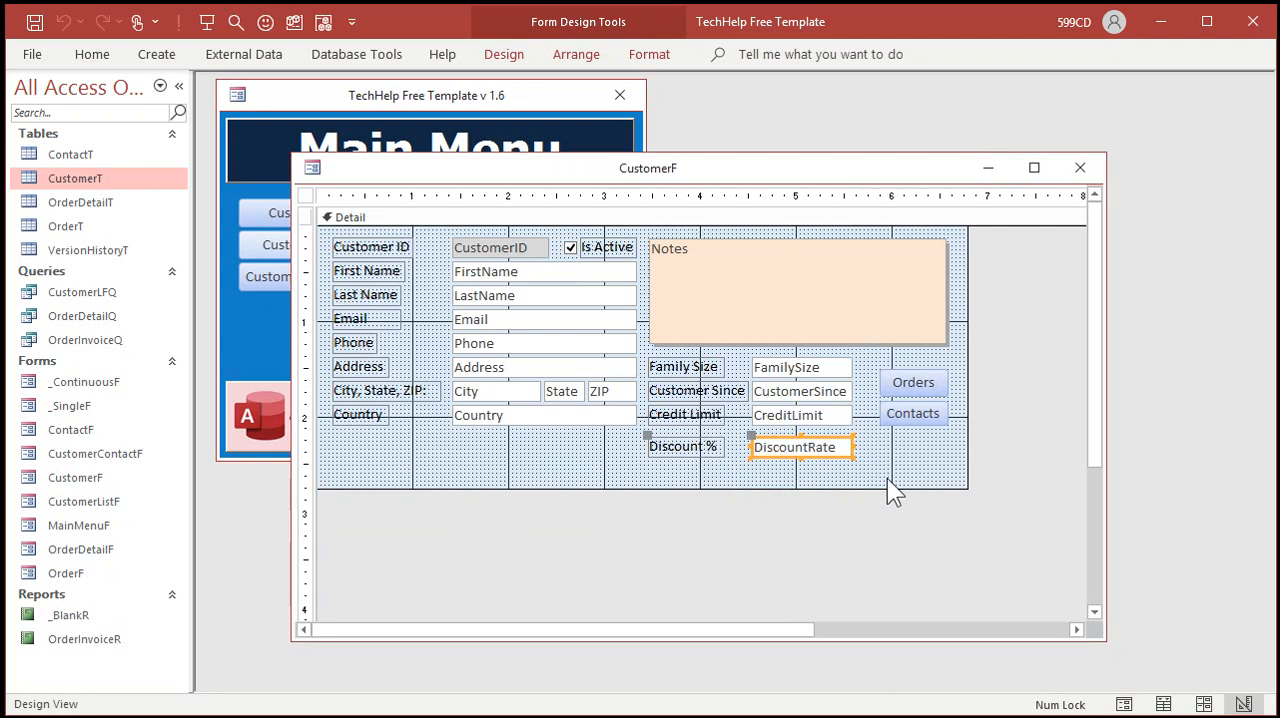
{"action": "key", "text": "ctrl+c"}
{"action": "key", "text": "ctrl+v"}
{"action": "left_click", "coordinate": [819, 472]}
{"action": "left_click_drag", "start_coordinate": [819, 471], "coordinate": [819, 469]}
Step: Change the label of the duplicated discount box to "Should Be:"
{"action": "left_click", "coordinate": [680, 473]}
{"action": "left_click", "coordinate": [662, 471]}
{"action": "left_click_drag", "start_coordinate": [652, 471], "coordinate": [746, 470]}
{"action": "key", "text": "BackSpace"}
{"action": "type", "text": "Should Be:"}
{"action": "key", "text": "Return"}
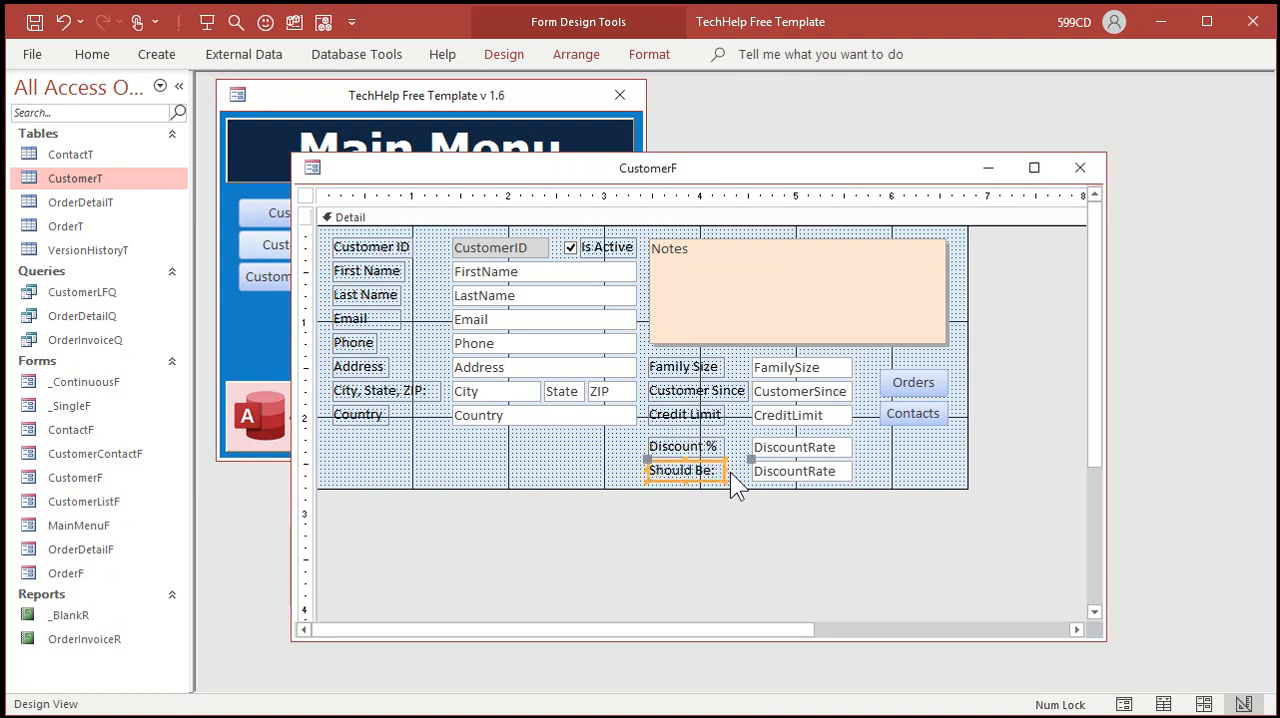
Step: Give the text box beside "Should Be:" a grey background fill (#BFBFBF)
{"action": "left_click", "coordinate": [812, 473]}
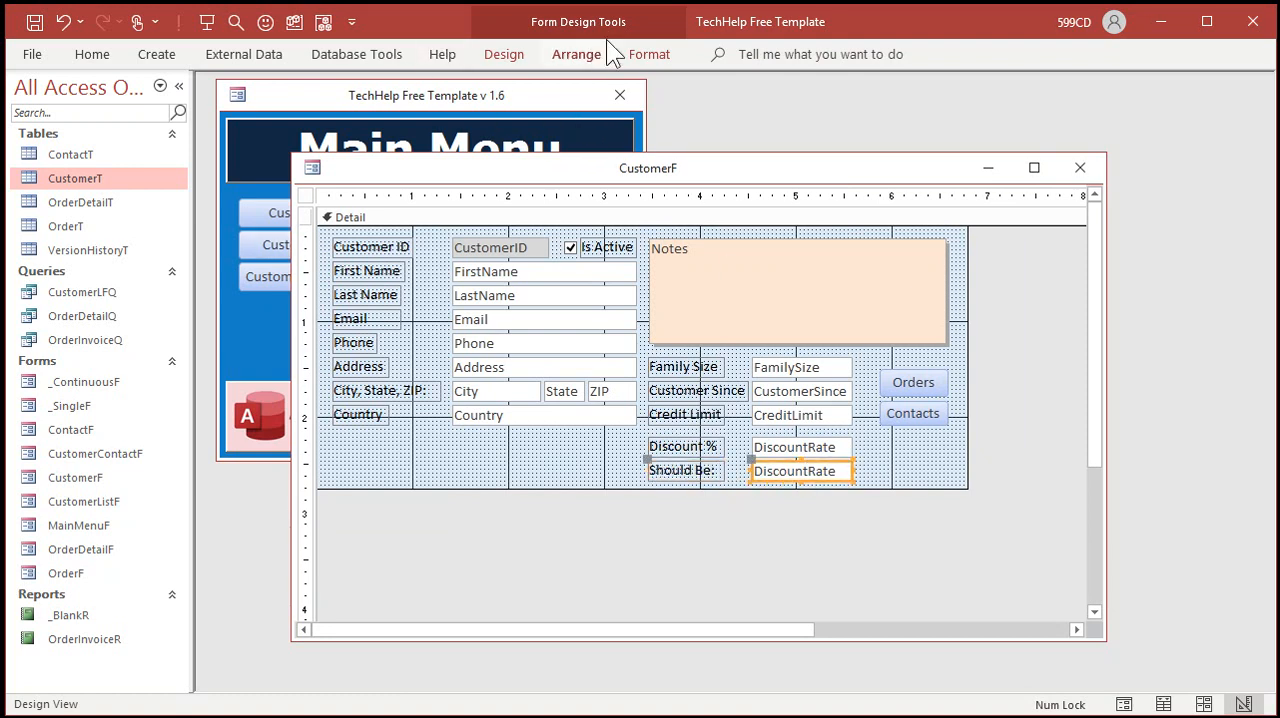
{"action": "left_click", "coordinate": [643, 54]}
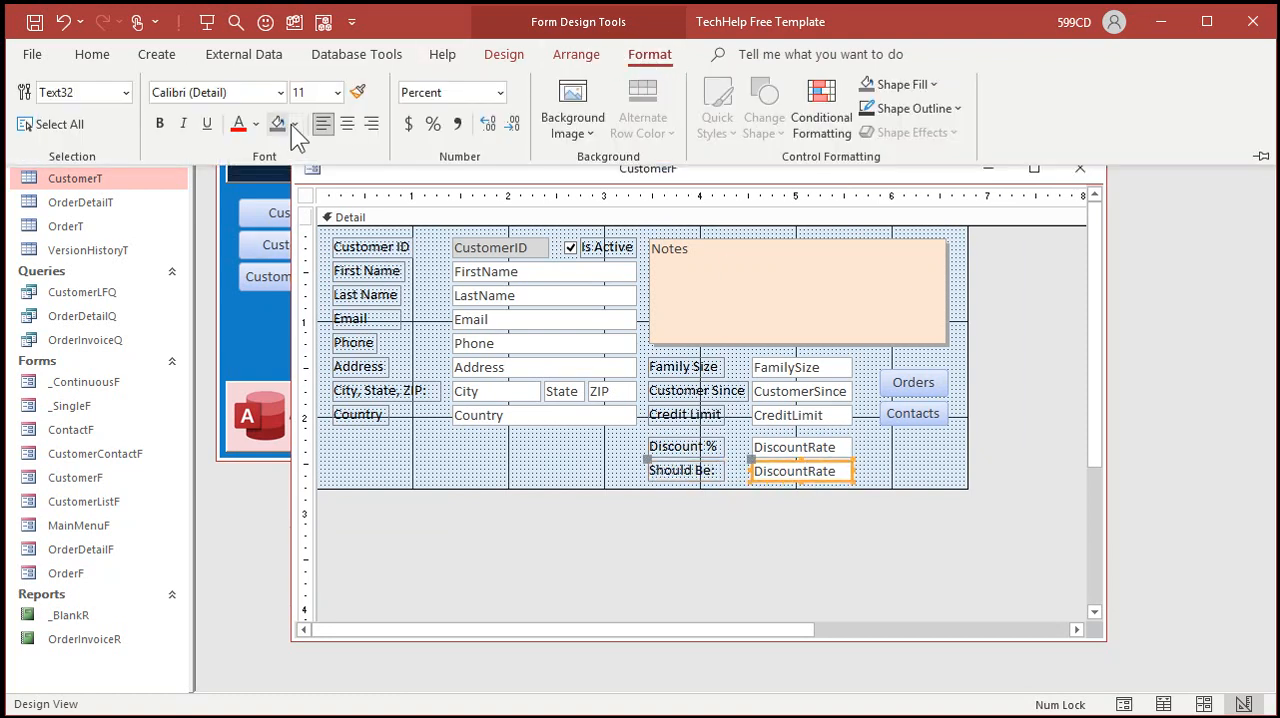
{"action": "left_click", "coordinate": [296, 125]}
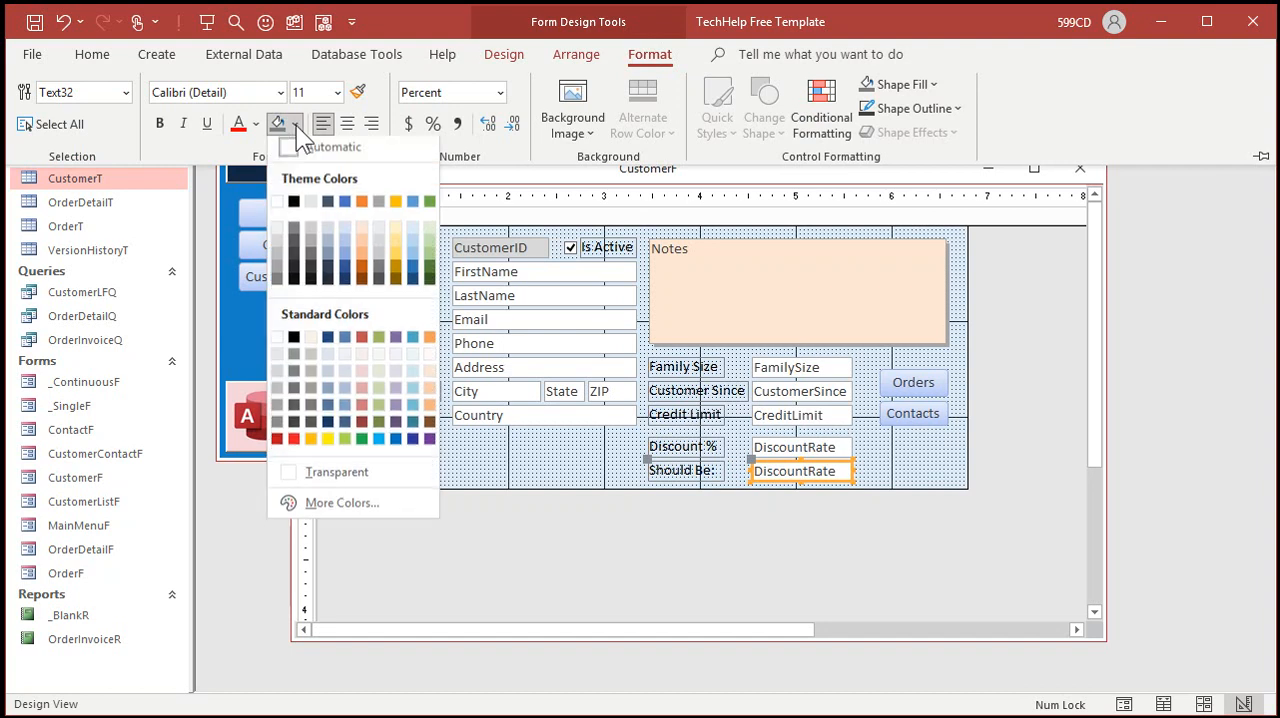
{"action": "left_click", "coordinate": [278, 390]}
{"action": "left_click", "coordinate": [826, 471]}
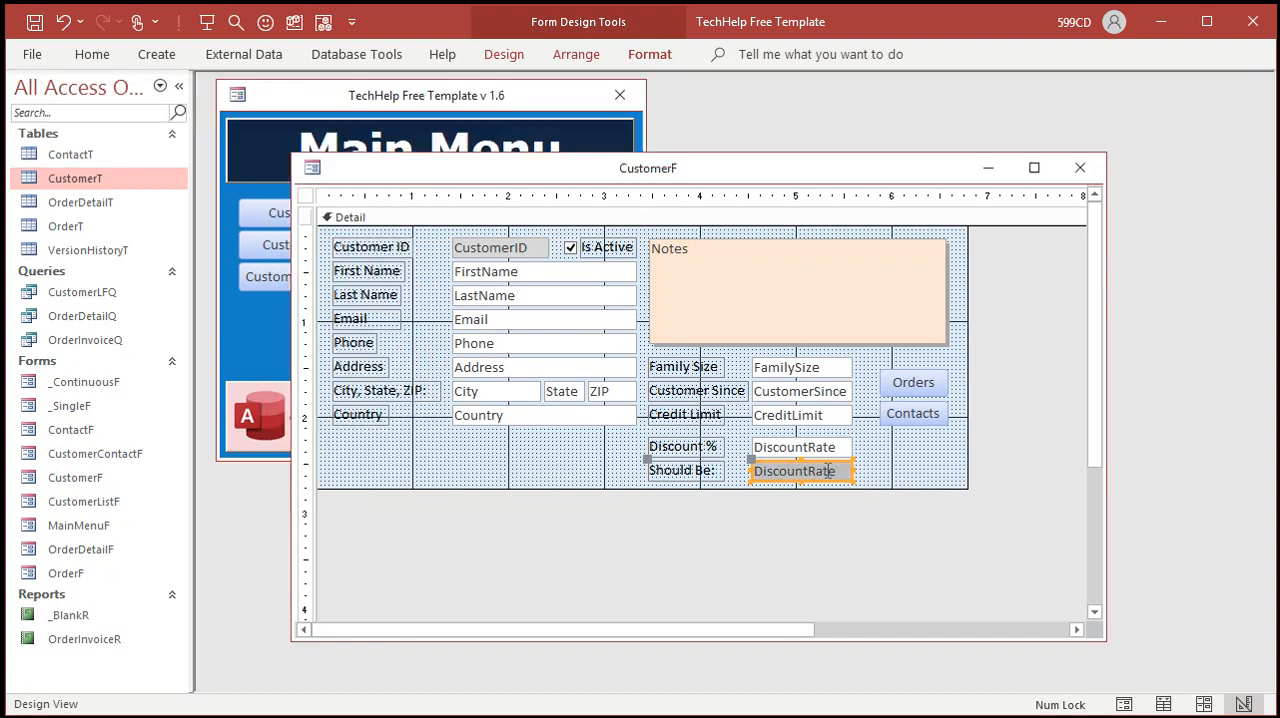
{"action": "left_click", "coordinate": [896, 458]}
Step: Rename the text box beside "Should Be:" to DiscountCalc in its properties
{"action": "left_click", "coordinate": [815, 470]}
{"action": "double_click", "coordinate": [815, 470]}
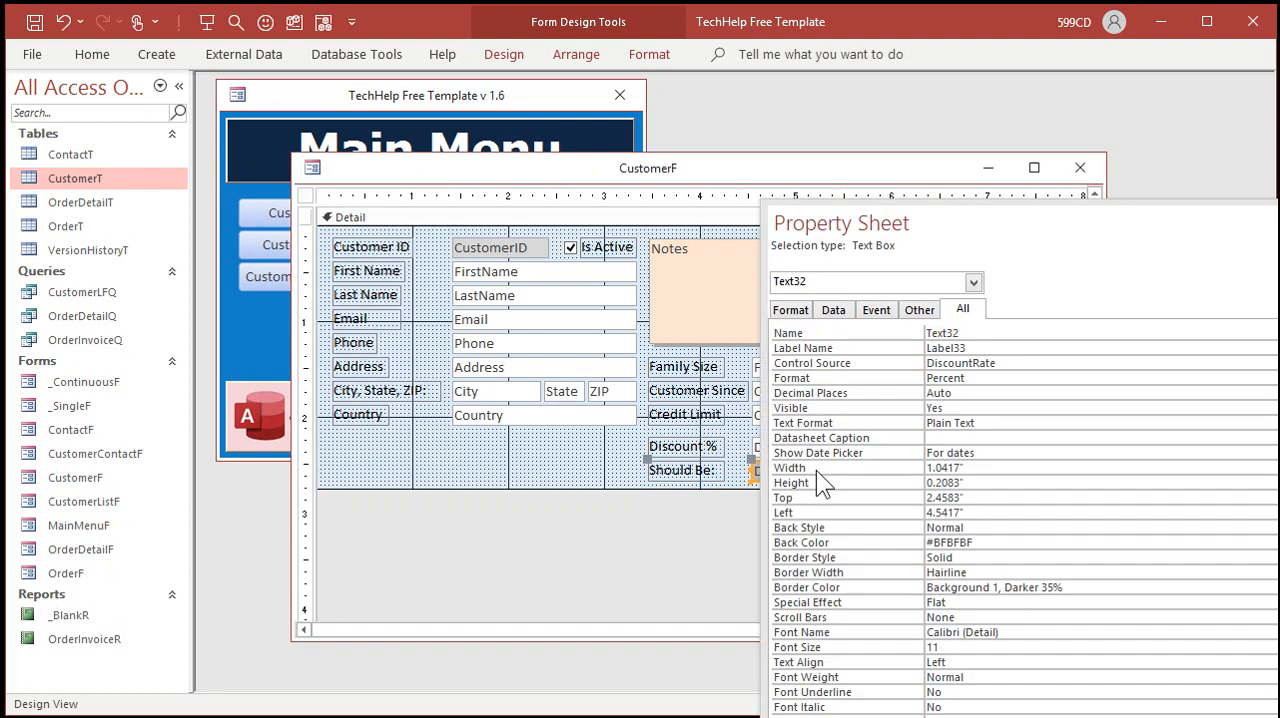
{"action": "left_click_drag", "start_coordinate": [1006, 220], "coordinate": [919, 132]}
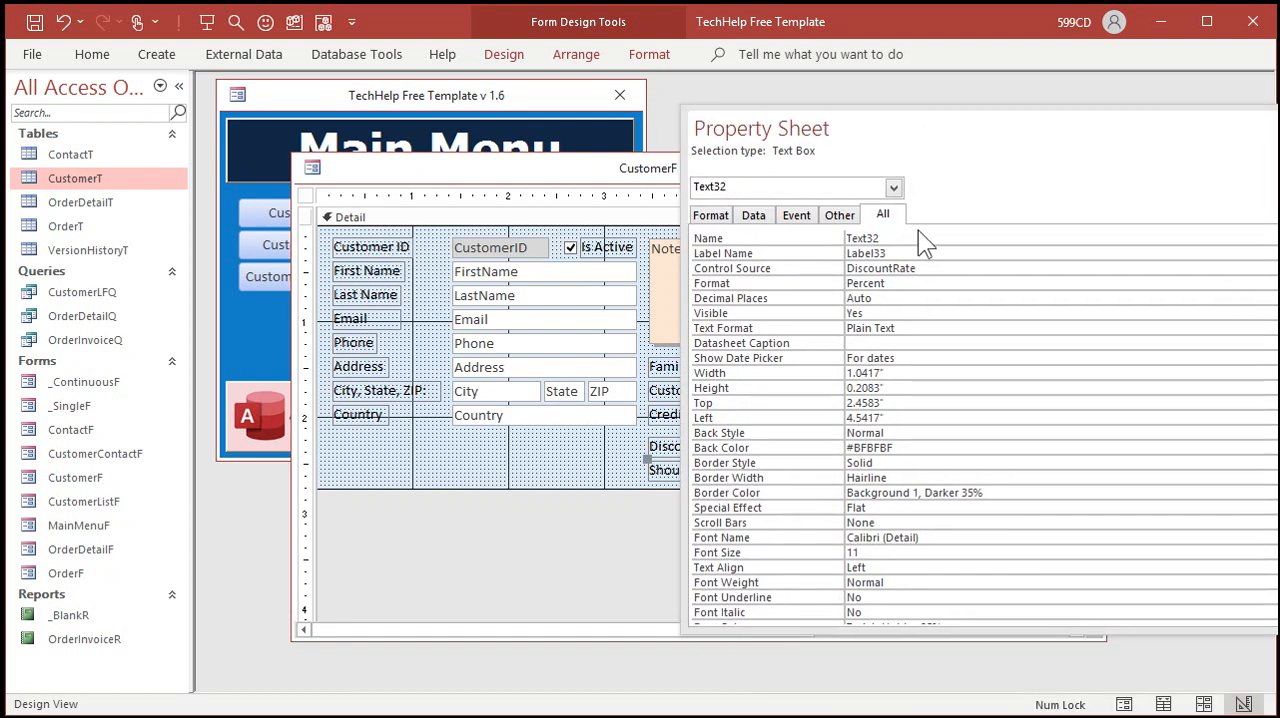
{"action": "left_click", "coordinate": [910, 239]}
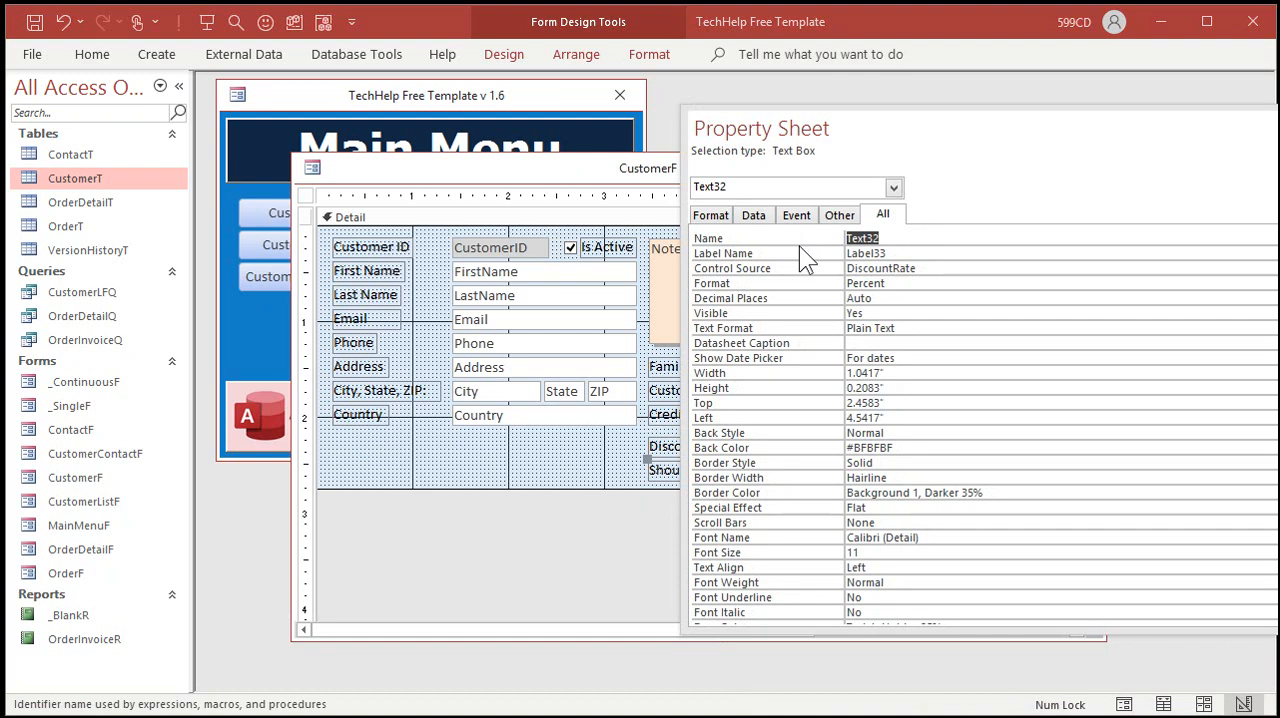
{"action": "type", "text": "DiscountCalc"}
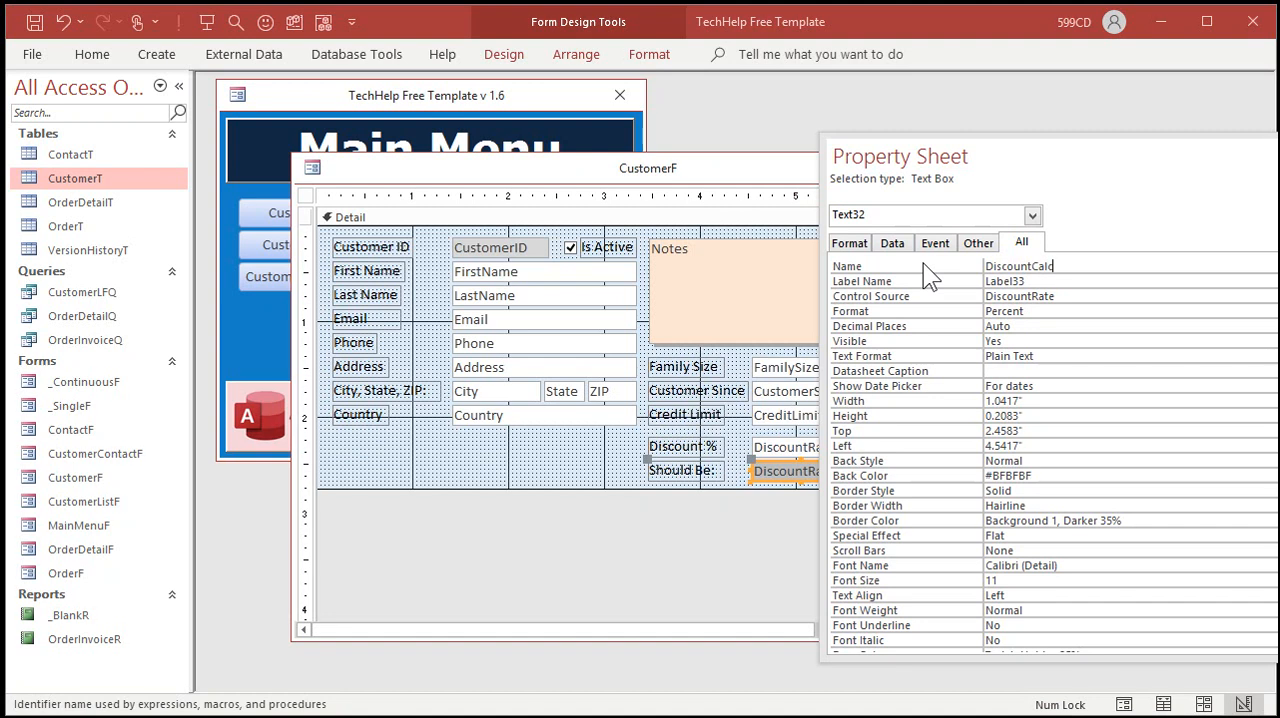
{"action": "key", "text": "Tab"}
{"action": "key", "text": "Tab"}
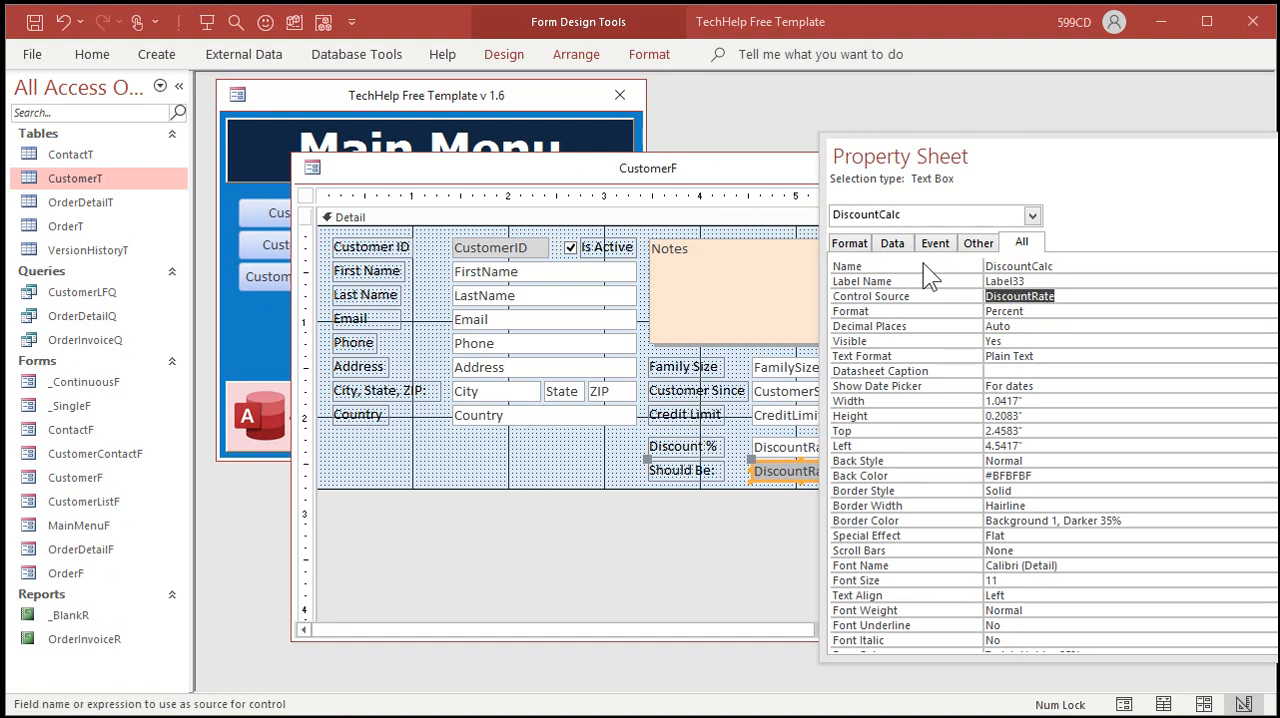
Step: Clear the control source of the DiscountCalc box and start the expression =Switch in the Zoom editor
{"action": "key", "text": "Delete"}
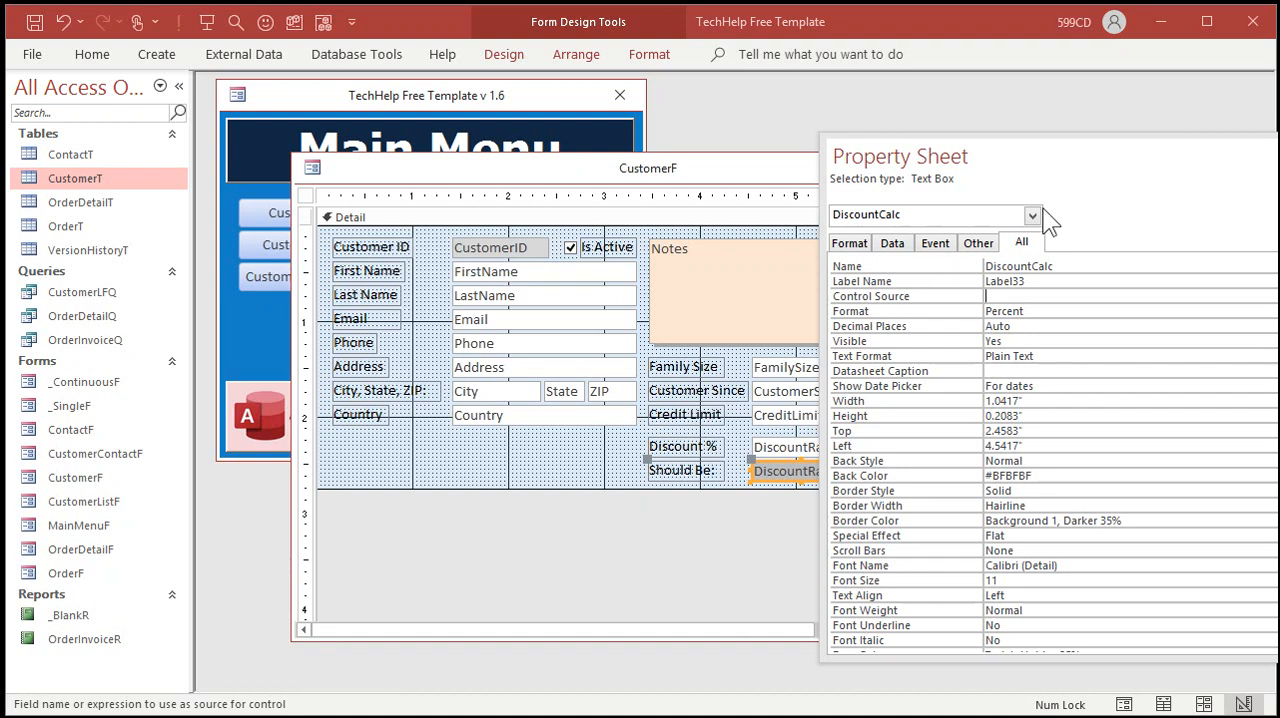
{"action": "left_click_drag", "start_coordinate": [1022, 160], "coordinate": [842, 146]}
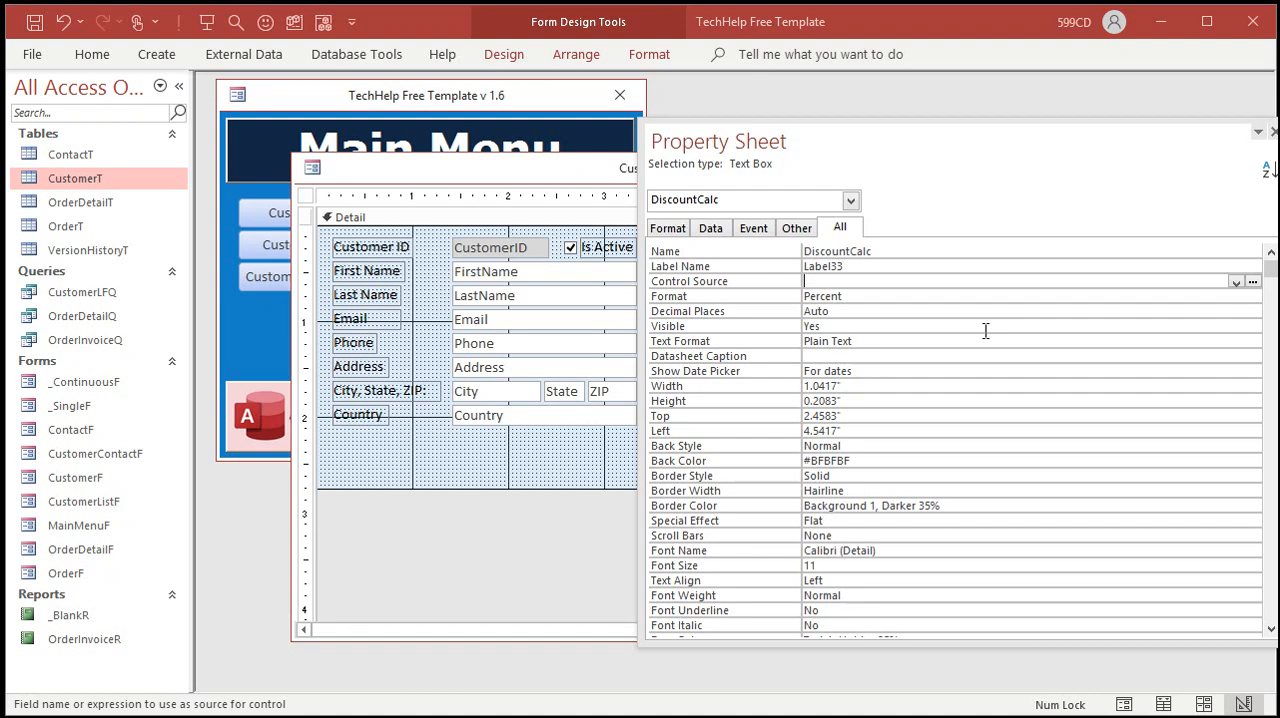
{"action": "type", "text": "=Swtich"}
{"action": "key", "text": "BackSpace"}
{"action": "key", "text": "BackSpace"}
{"action": "key", "text": "BackSpace"}
{"action": "key", "text": "BackSpace"}
{"action": "type", "text": "itch"}
{"action": "key", "text": "shift+F2"}
{"action": "left_click", "coordinate": [456, 221]}
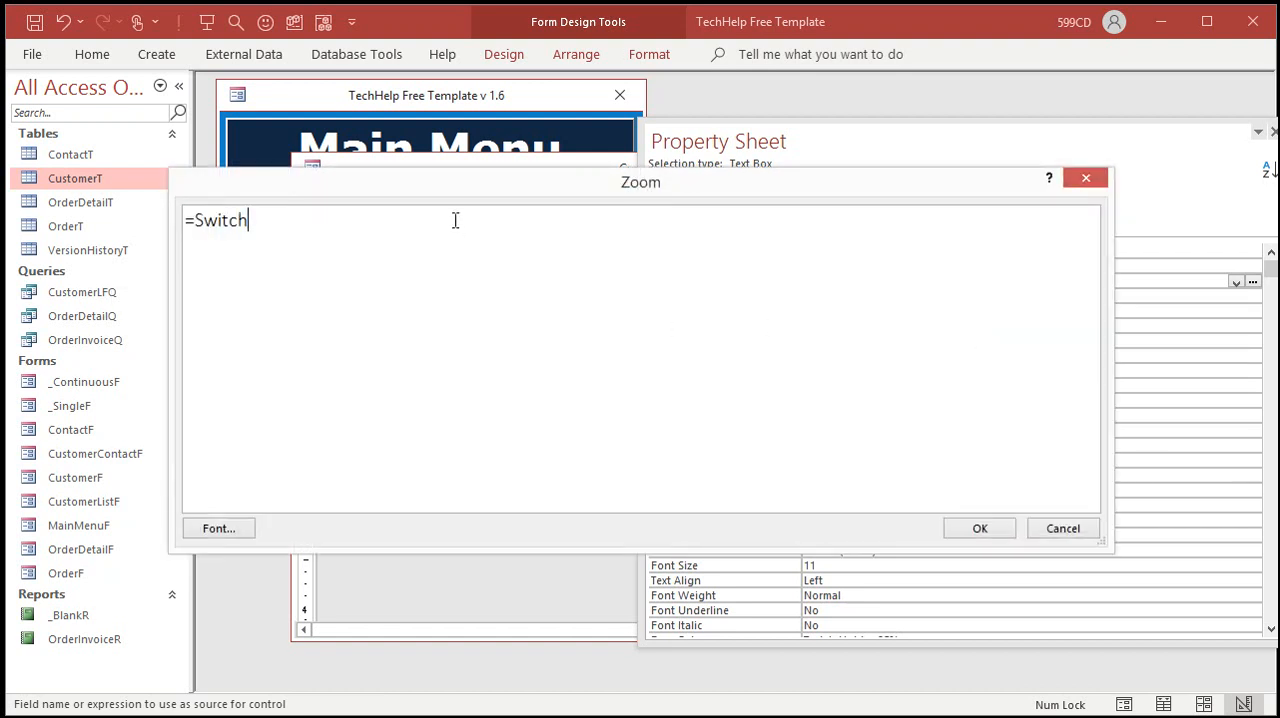
Step: Give the Switch expression its first condition, Date()-[CustomerSince]>730, with the result .07
{"action": "type", "text": "("}
{"action": "type", "text": "Date()-["}
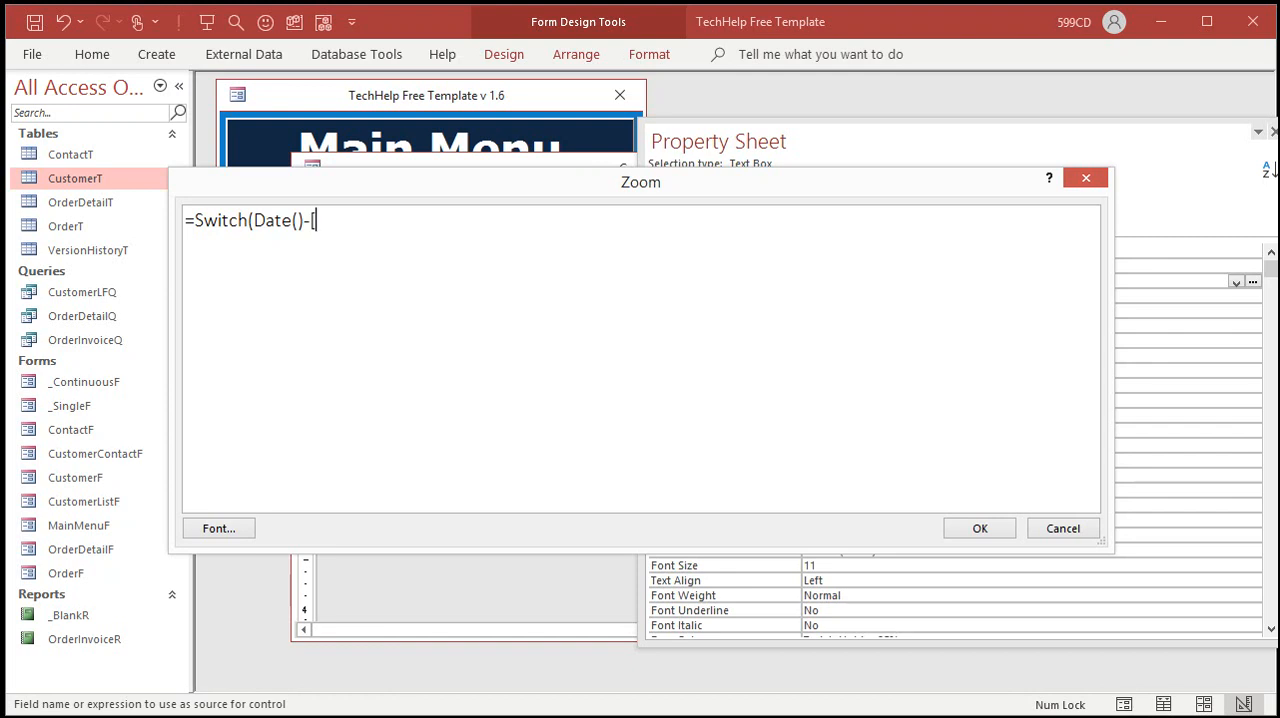
{"action": "type", "text": "CustomerSince"}
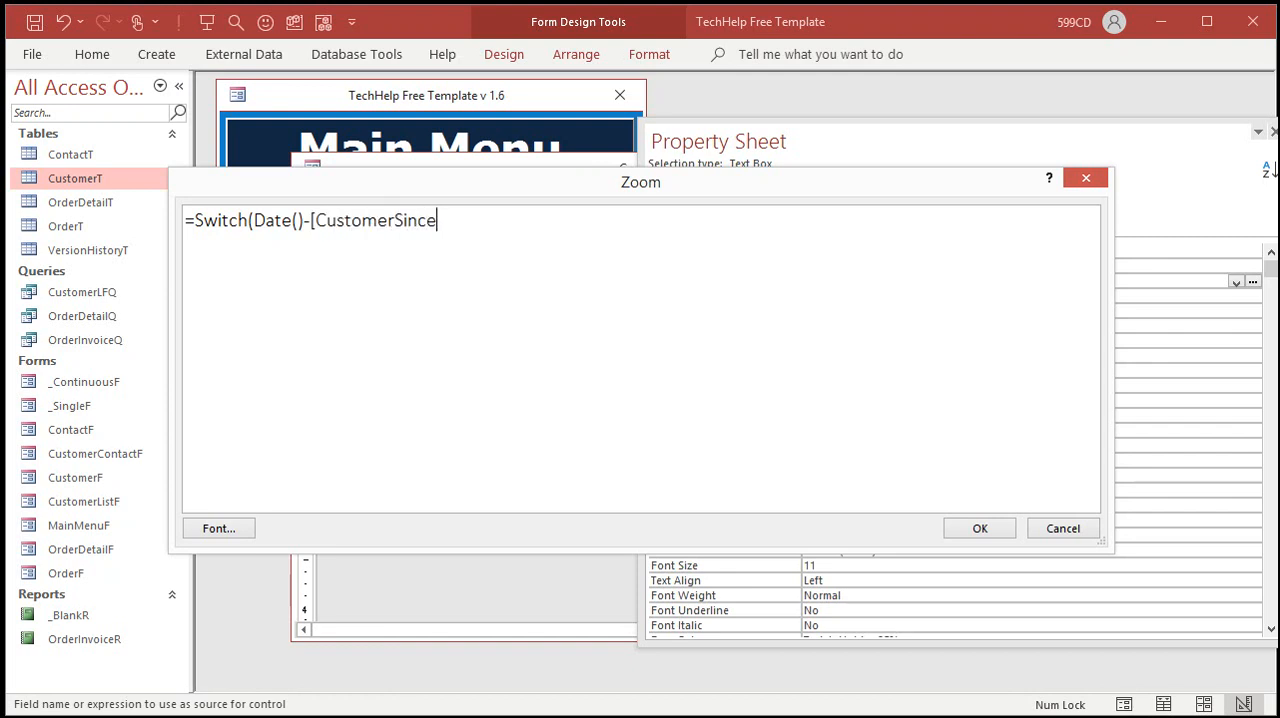
{"action": "type", "text": "]"}
{"action": "type", "text": ">730,.07"}
{"action": "type", "text": ","}
Step: Add a second Switch condition, Date()-[CustomerSince]>365, with the result .05
{"action": "type", "text": "Date()"}
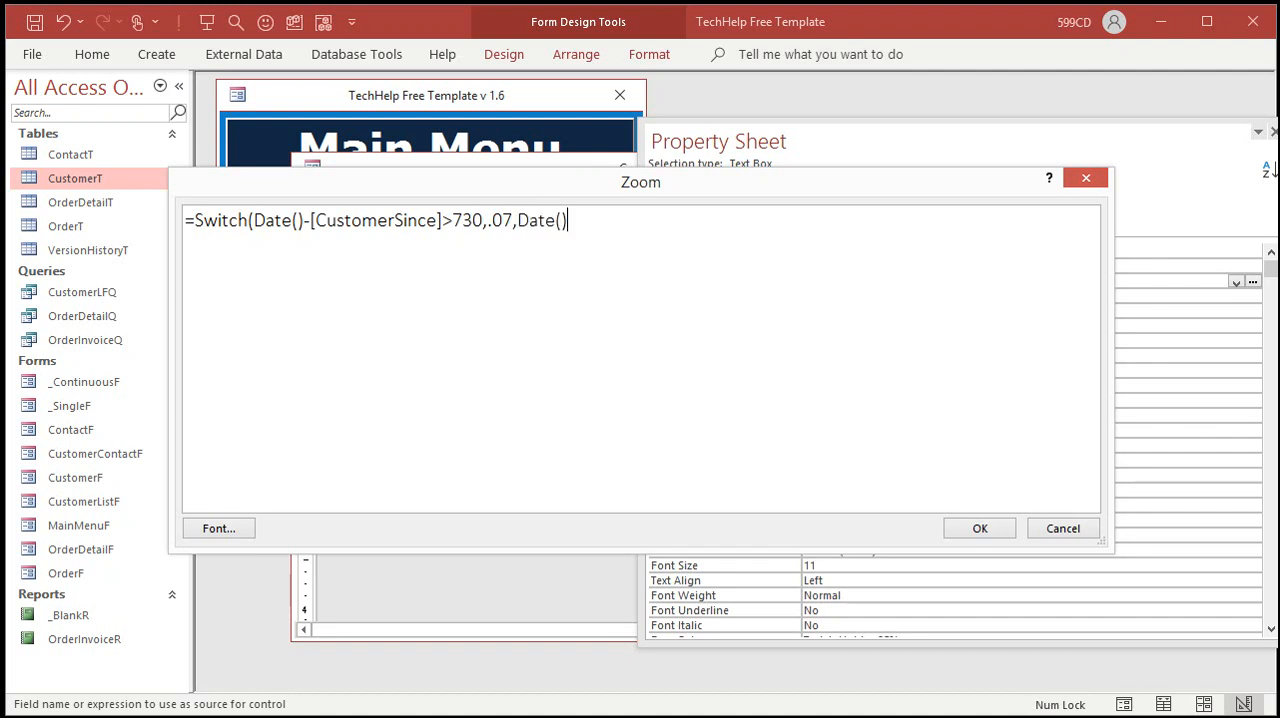
{"action": "type", "text": "-[CustomerSince]>"}
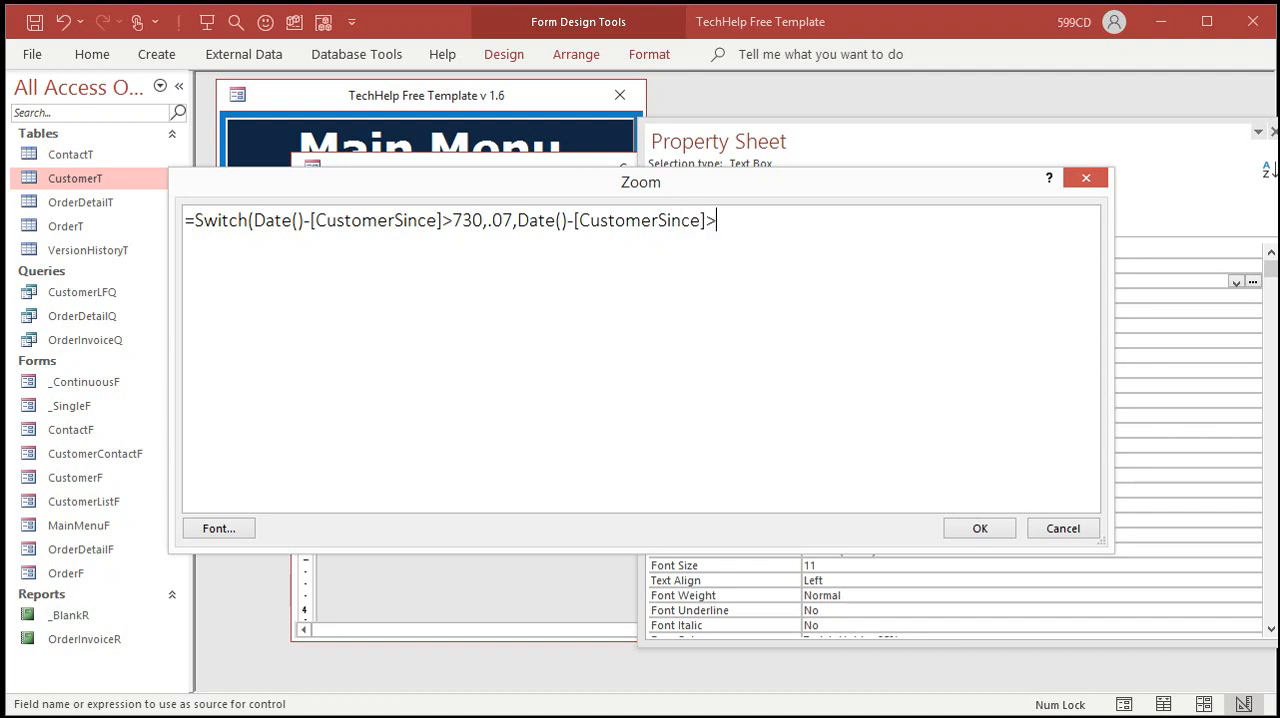
{"action": "type", "text": "365,.05,"}
Step: Complete the Switch expression with the default pair 1=1,0, accept it, and close the property sheet and the customer form
{"action": "type", "text": "1=1,0)"}
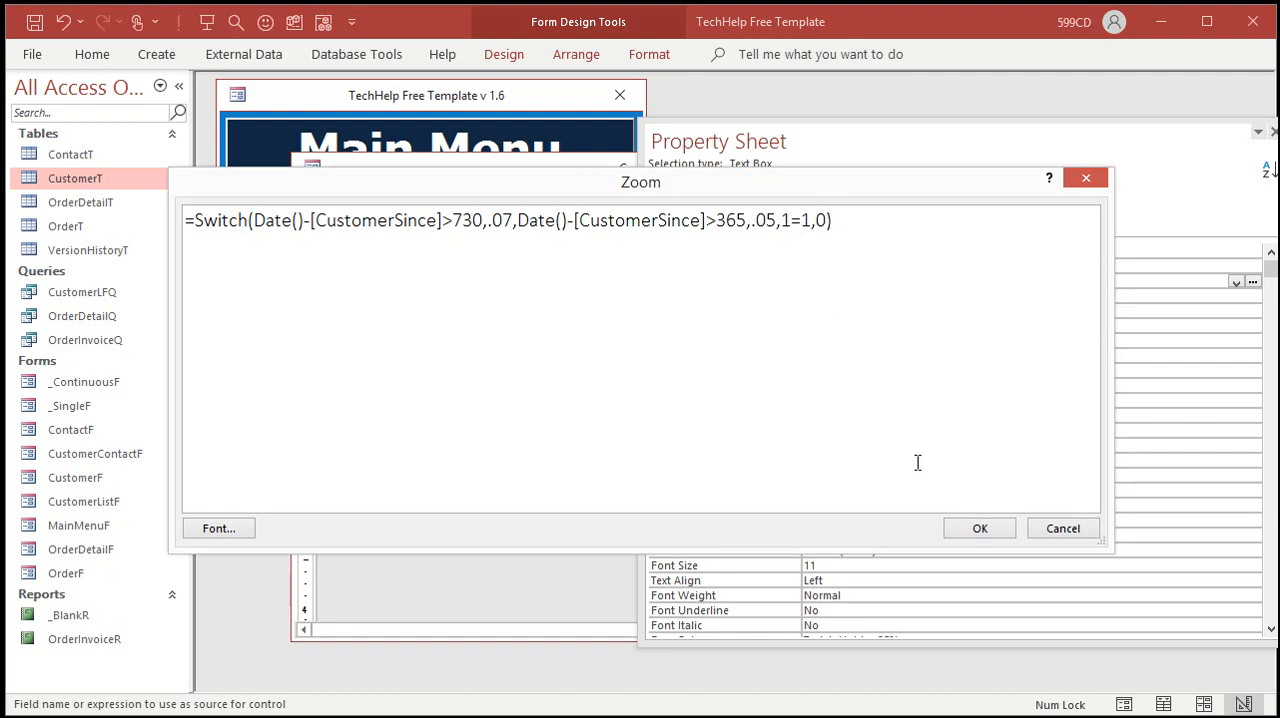
{"action": "left_click", "coordinate": [981, 530]}
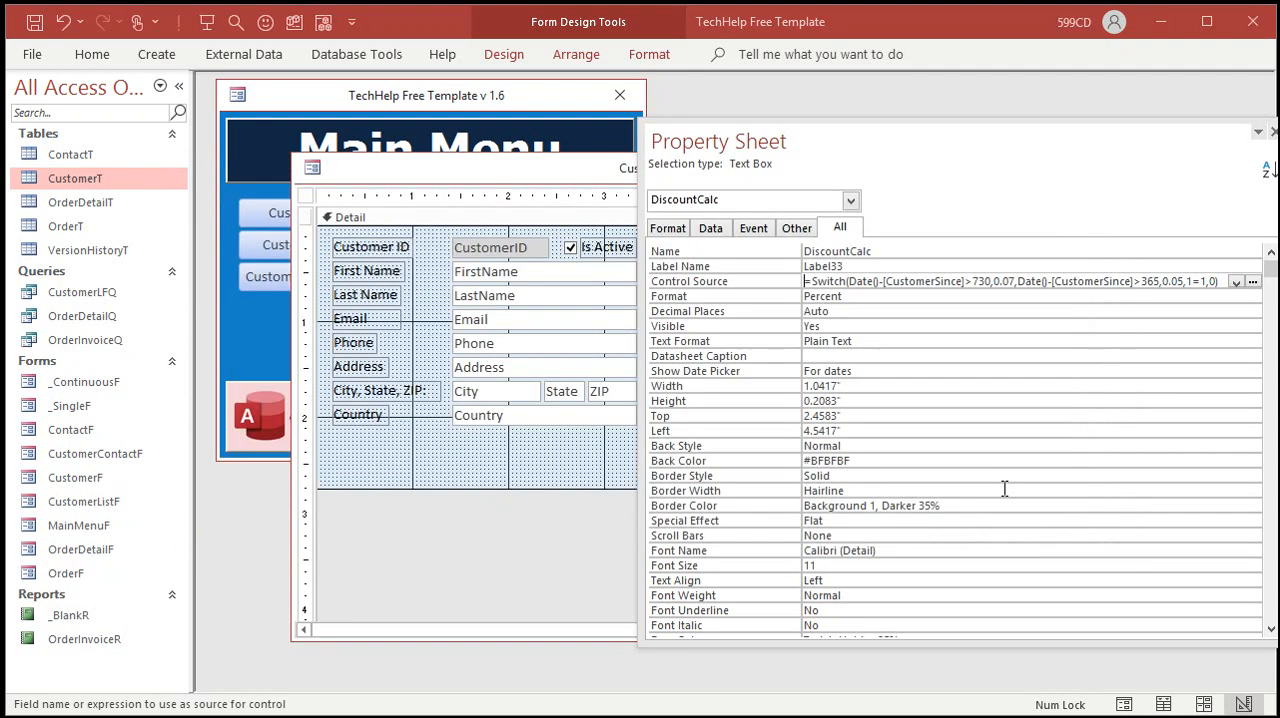
{"action": "left_click", "coordinate": [928, 296]}
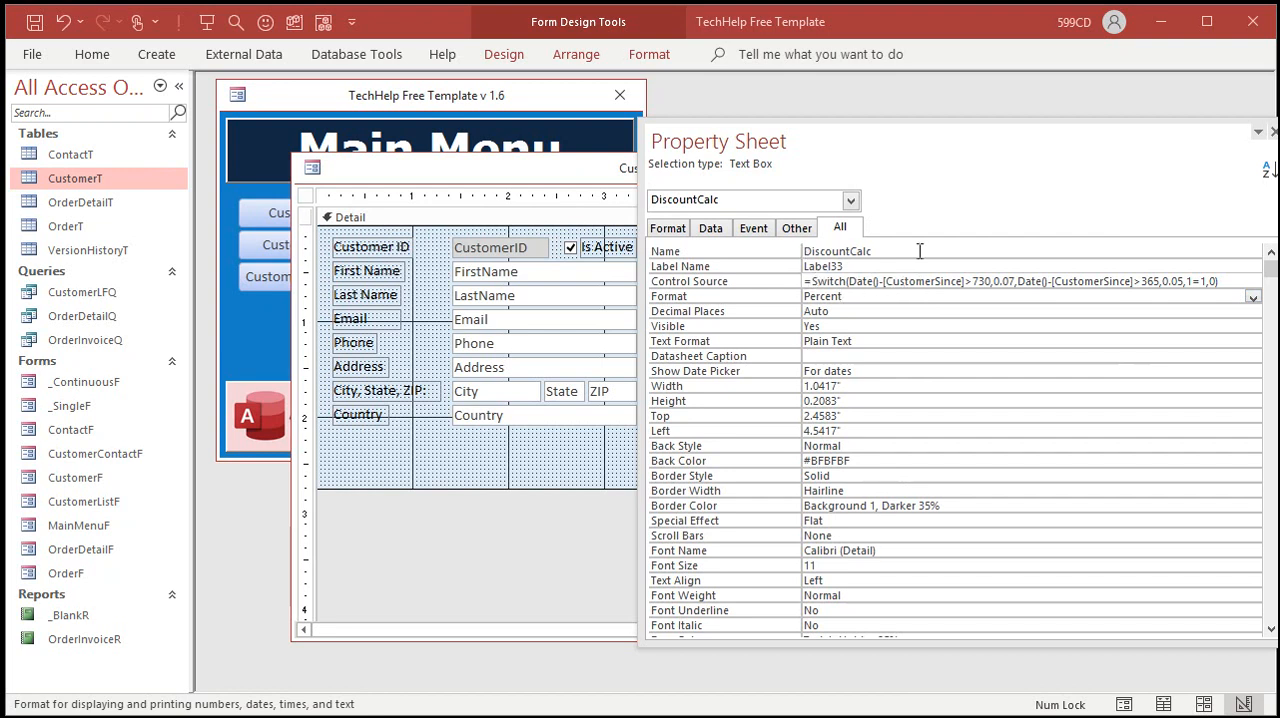
{"action": "left_click", "coordinate": [1272, 131]}
{"action": "left_click", "coordinate": [1080, 167]}
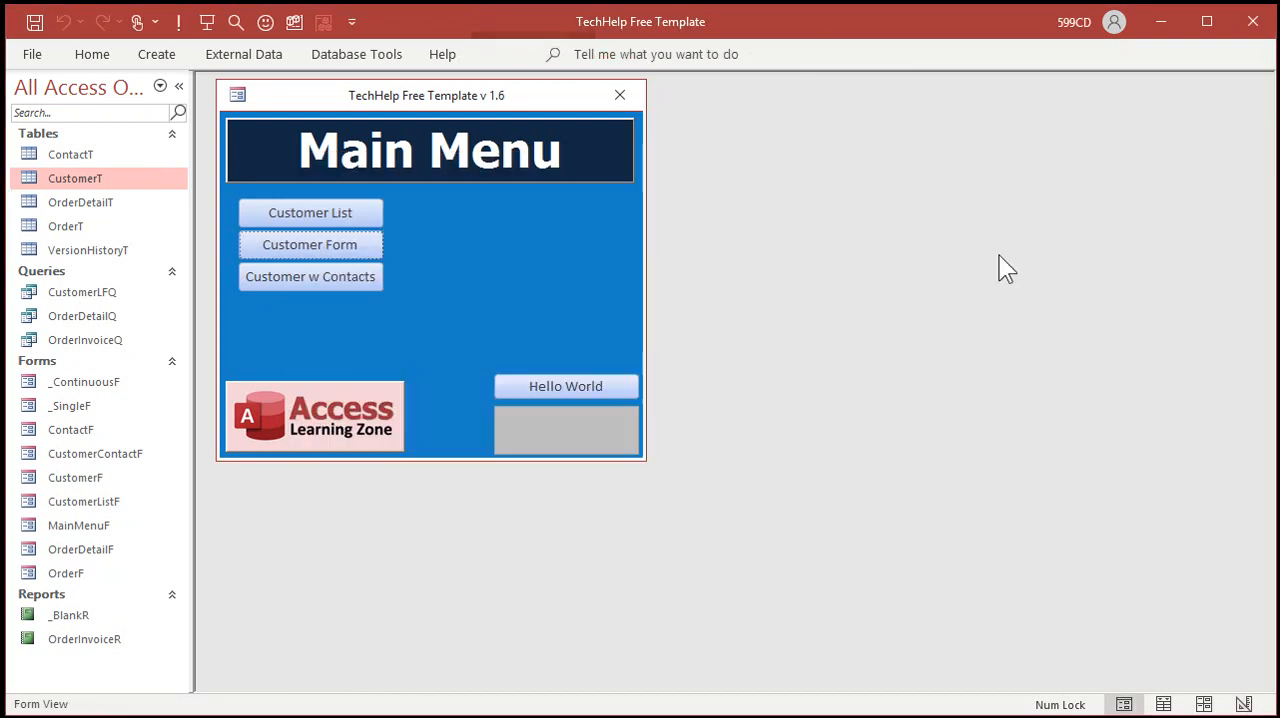
Step: Reopen the customer form and copy the second customer's "Should Be:" value into the Discount % box
{"action": "left_click", "coordinate": [325, 244]}
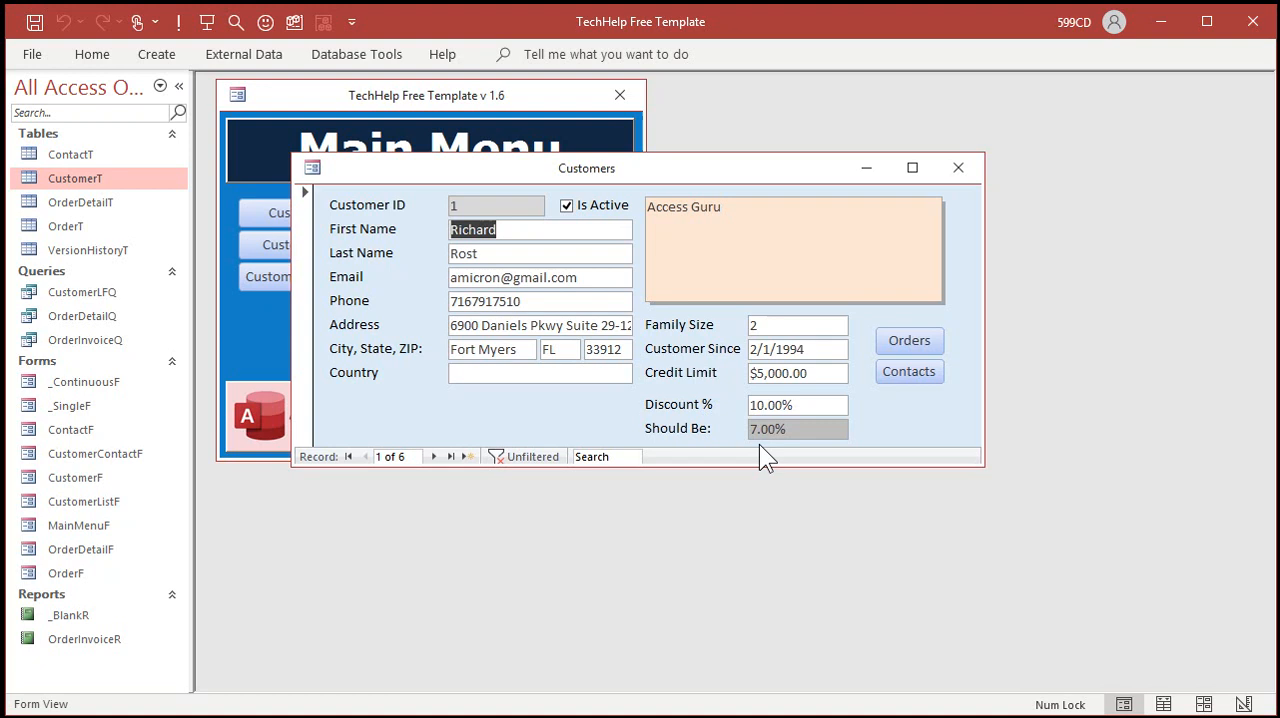
{"action": "left_click", "coordinate": [433, 456]}
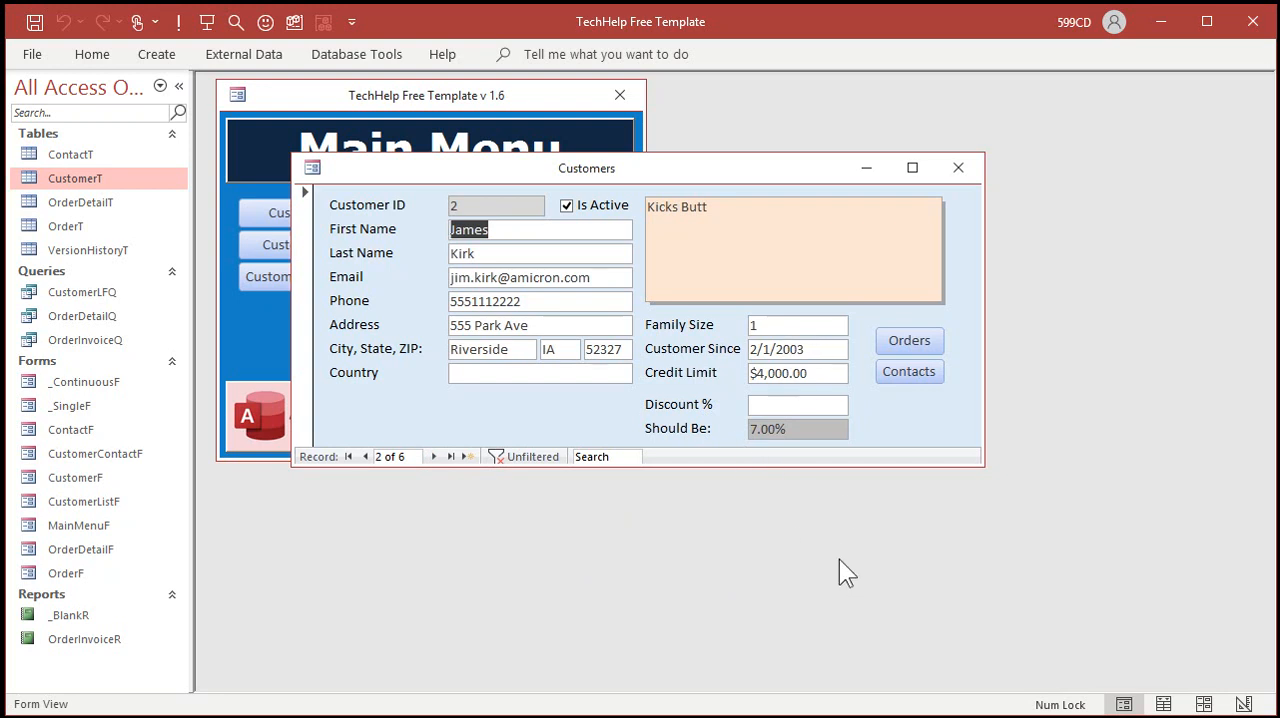
{"action": "left_click", "coordinate": [805, 407]}
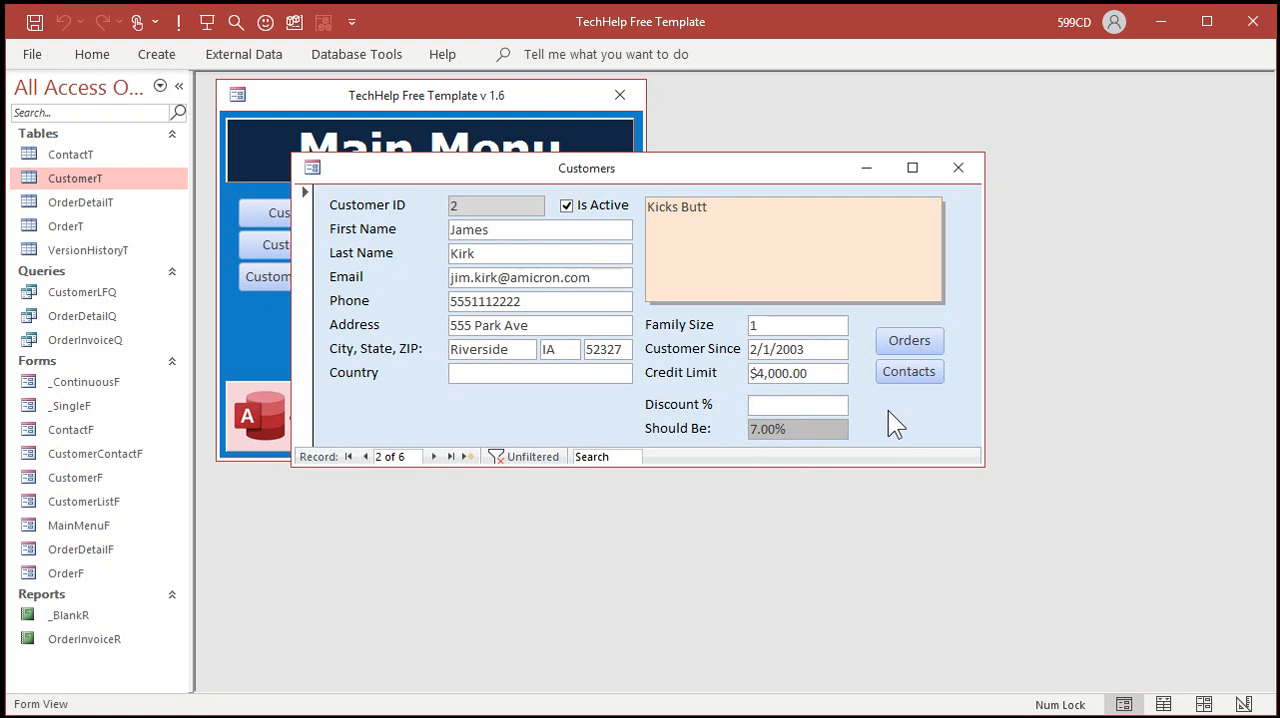
{"action": "left_click_drag", "start_coordinate": [806, 431], "coordinate": [716, 430]}
{"action": "key", "text": "ctrl+c"}
{"action": "left_click", "coordinate": [797, 405]}
{"action": "key", "text": "ctrl+v"}
{"action": "left_click", "coordinate": [812, 436]}
Step: Return the customer form to Design View, enlarge its window, and check the Contacts button's event properties
{"action": "right_click", "coordinate": [868, 409]}
{"action": "left_click", "coordinate": [917, 483]}
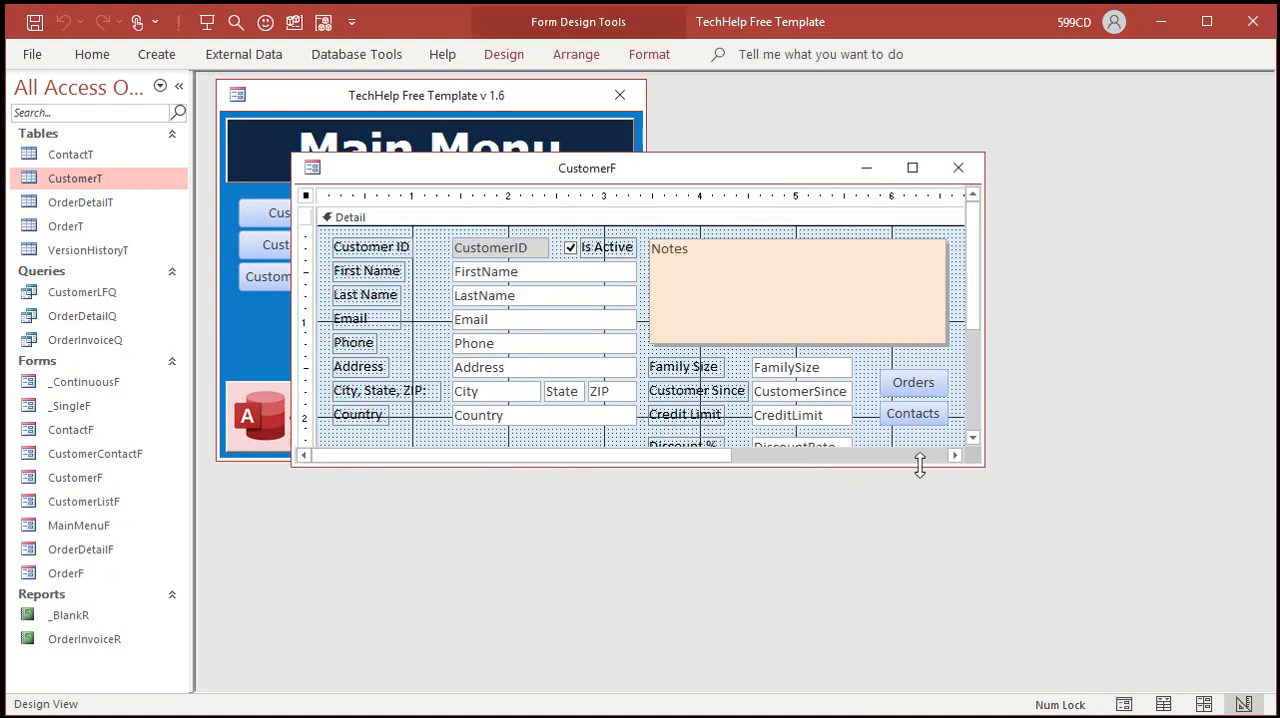
{"action": "left_click_drag", "start_coordinate": [982, 463], "coordinate": [1084, 556]}
{"action": "left_click", "coordinate": [945, 470]}
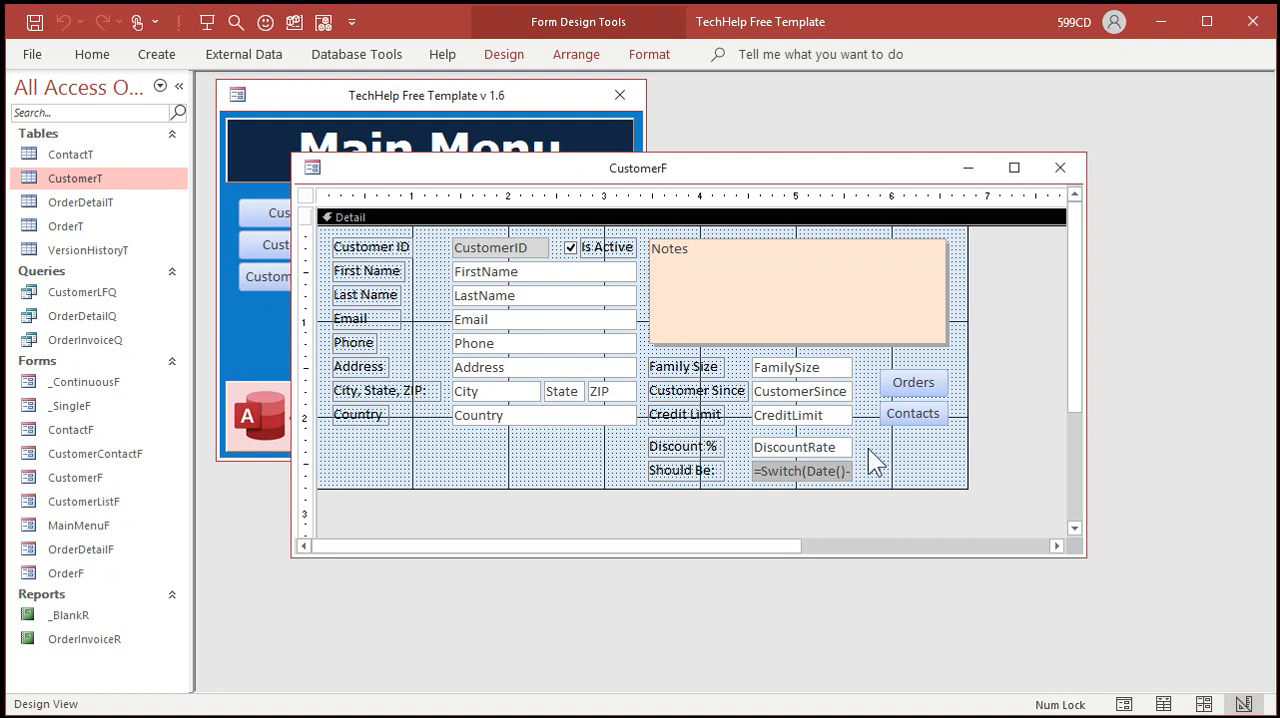
{"action": "left_click", "coordinate": [918, 418]}
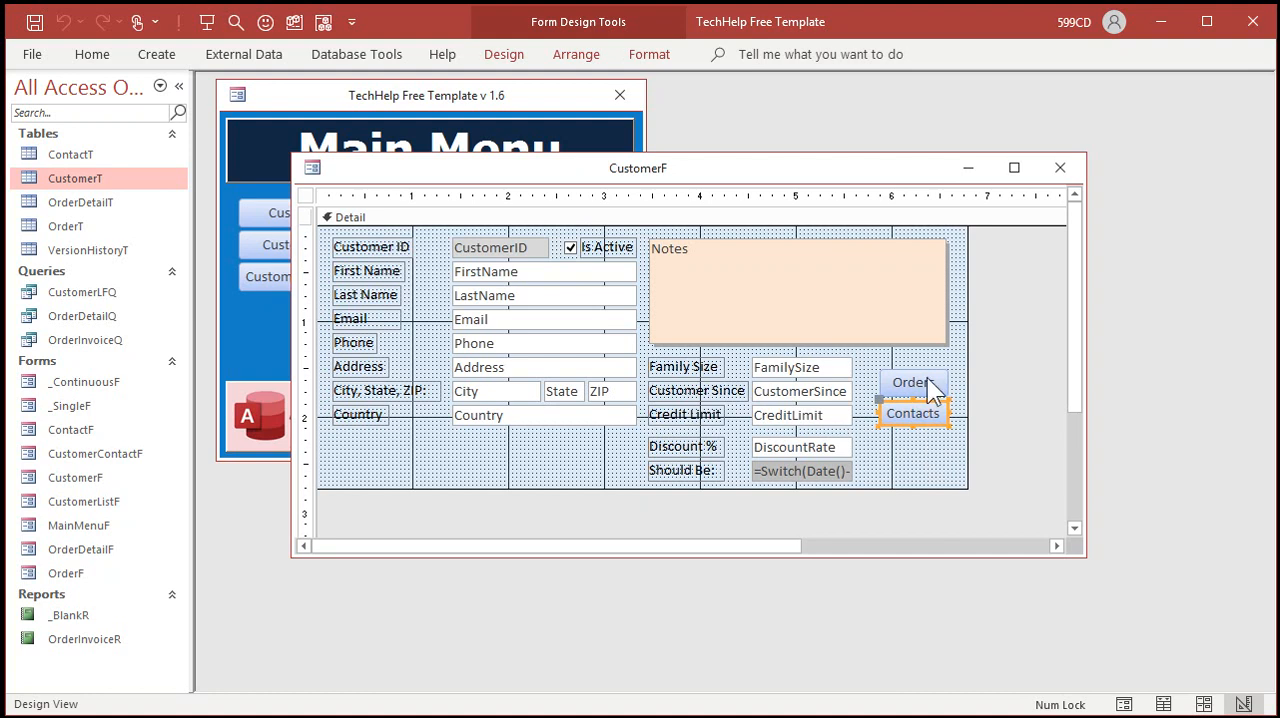
{"action": "double_click", "coordinate": [902, 403]}
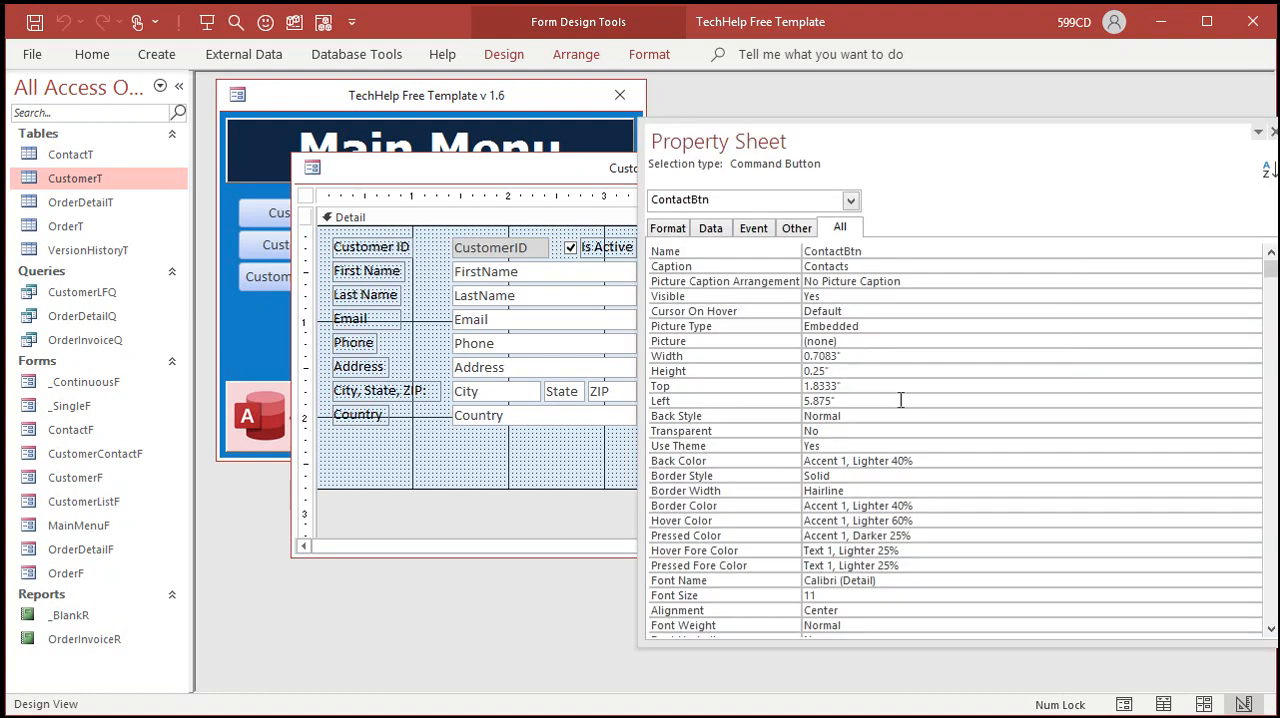
{"action": "left_click", "coordinate": [758, 230]}
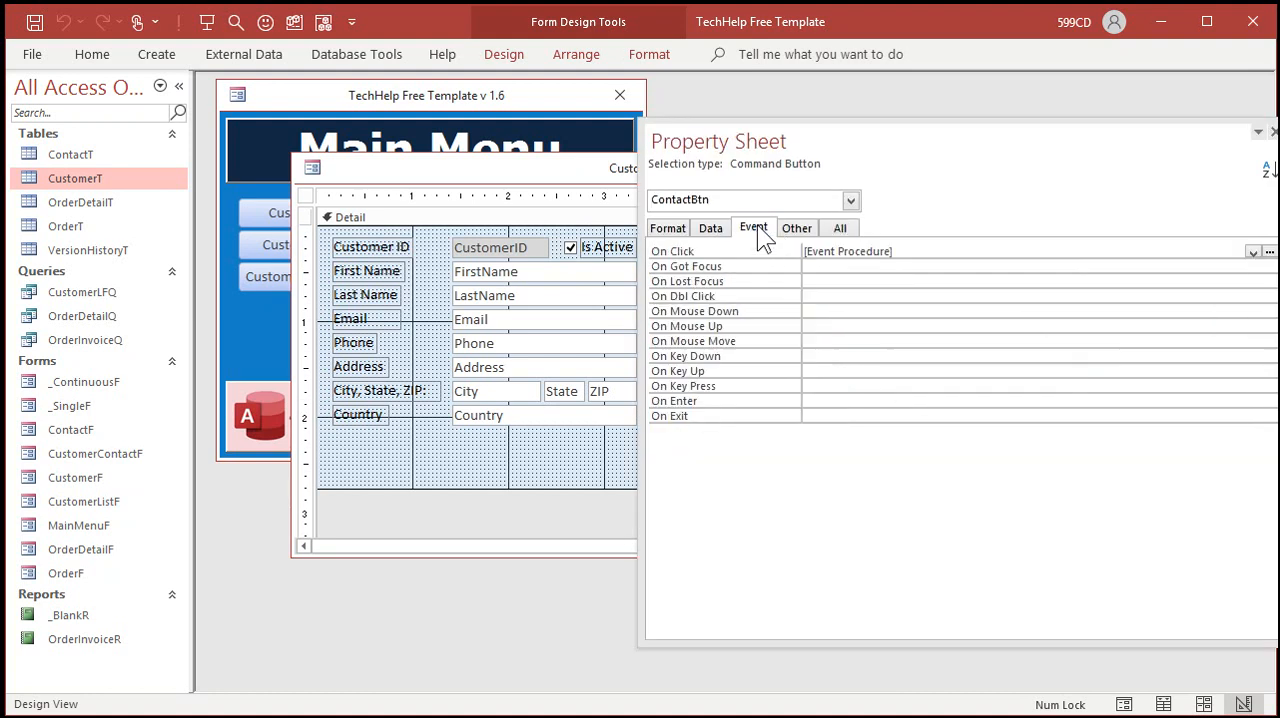
{"action": "left_click", "coordinate": [1271, 132]}
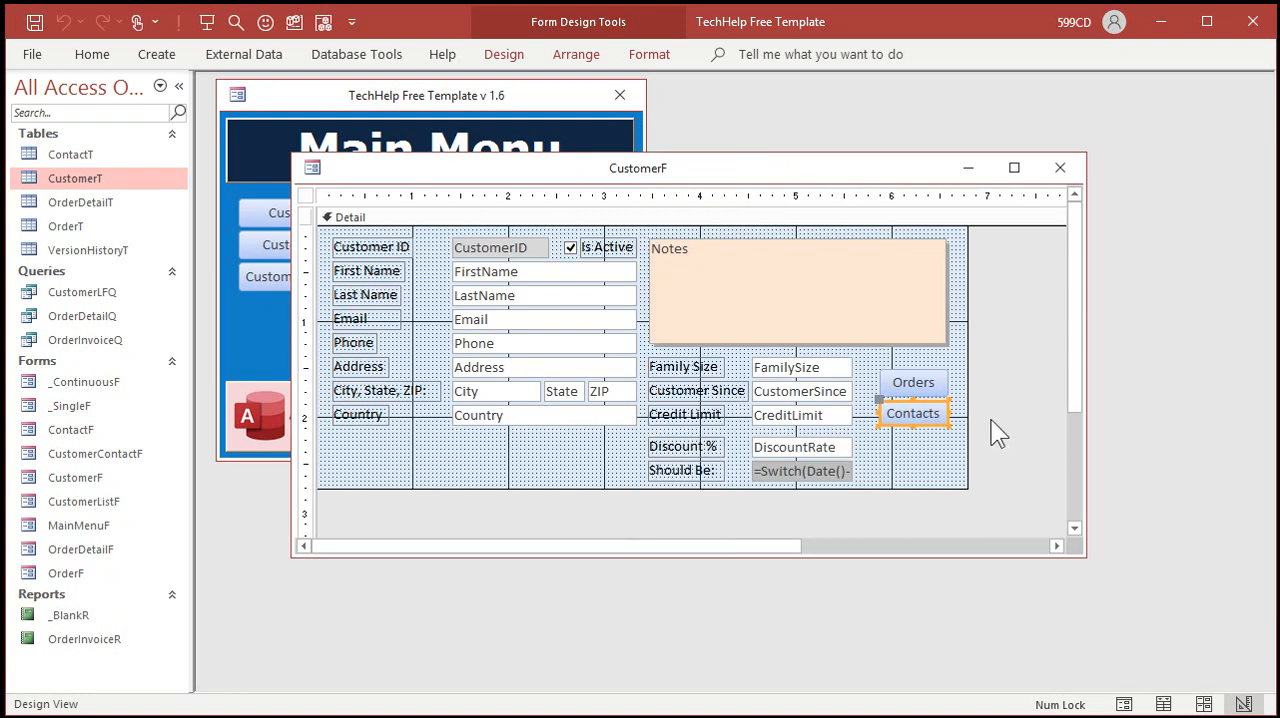
Step: Duplicate the Contacts button, place the copy beside the "Should Be:" text box, caption it Apply, and make it smaller
{"action": "key", "text": "ctrl+c"}
{"action": "key", "text": "ctrl+v"}
{"action": "left_click", "coordinate": [916, 466]}
{"action": "left_click_drag", "start_coordinate": [916, 449], "coordinate": [894, 470]}
{"action": "double_click", "coordinate": [882, 468]}
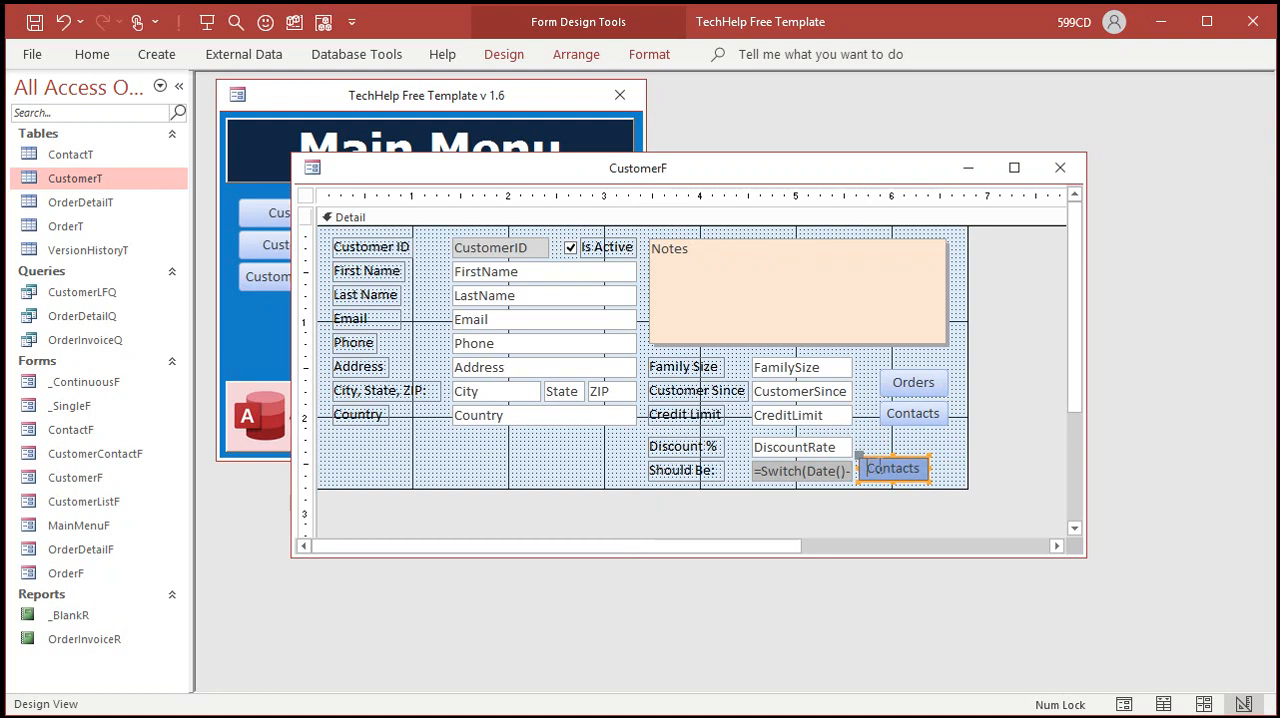
{"action": "type", "text": "Apply"}
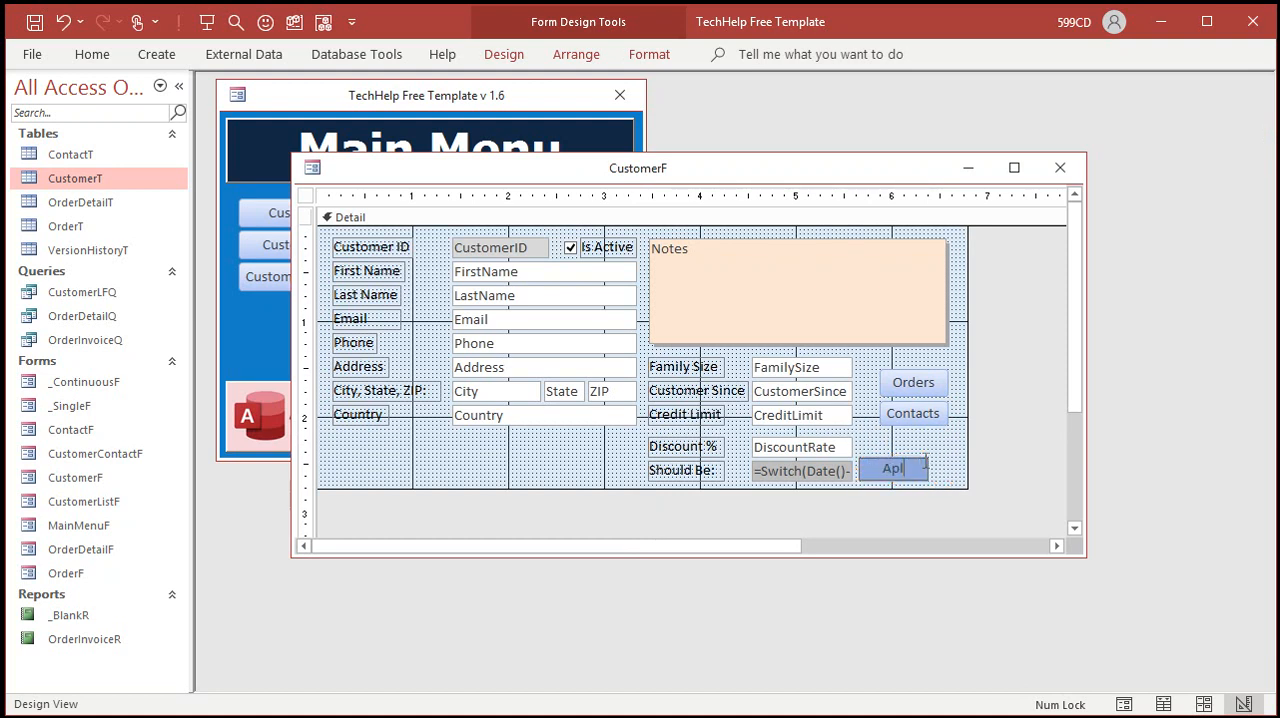
{"action": "key", "text": "Return"}
{"action": "left_click_drag", "start_coordinate": [893, 455], "coordinate": [790, 447]}
Step: Examine the control names of the Discount % and "Should Be:" text boxes in their properties
{"action": "double_click", "coordinate": [790, 447]}
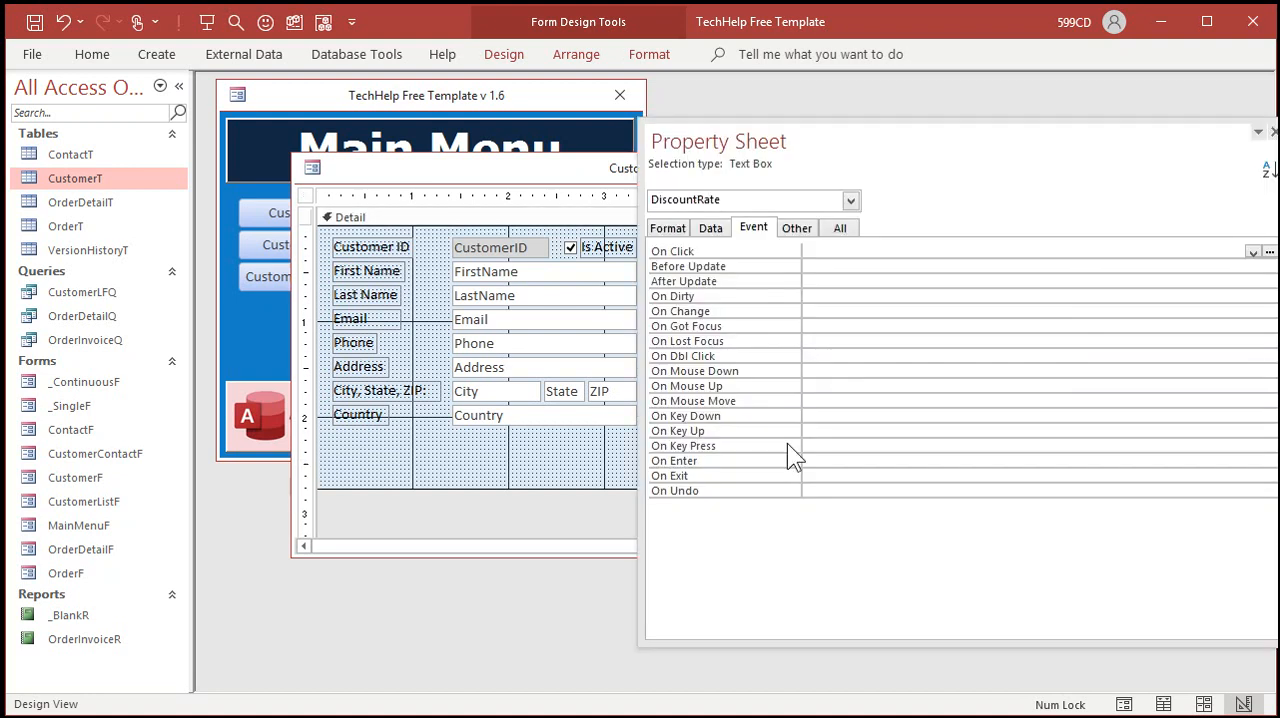
{"action": "left_click_drag", "start_coordinate": [636, 437], "coordinate": [815, 432]}
{"action": "left_click", "coordinate": [768, 472]}
{"action": "left_click_drag", "start_coordinate": [929, 131], "coordinate": [1030, 142]}
Step: Open the On Click event procedure of the Apply button in the code editor
{"action": "left_click", "coordinate": [881, 474]}
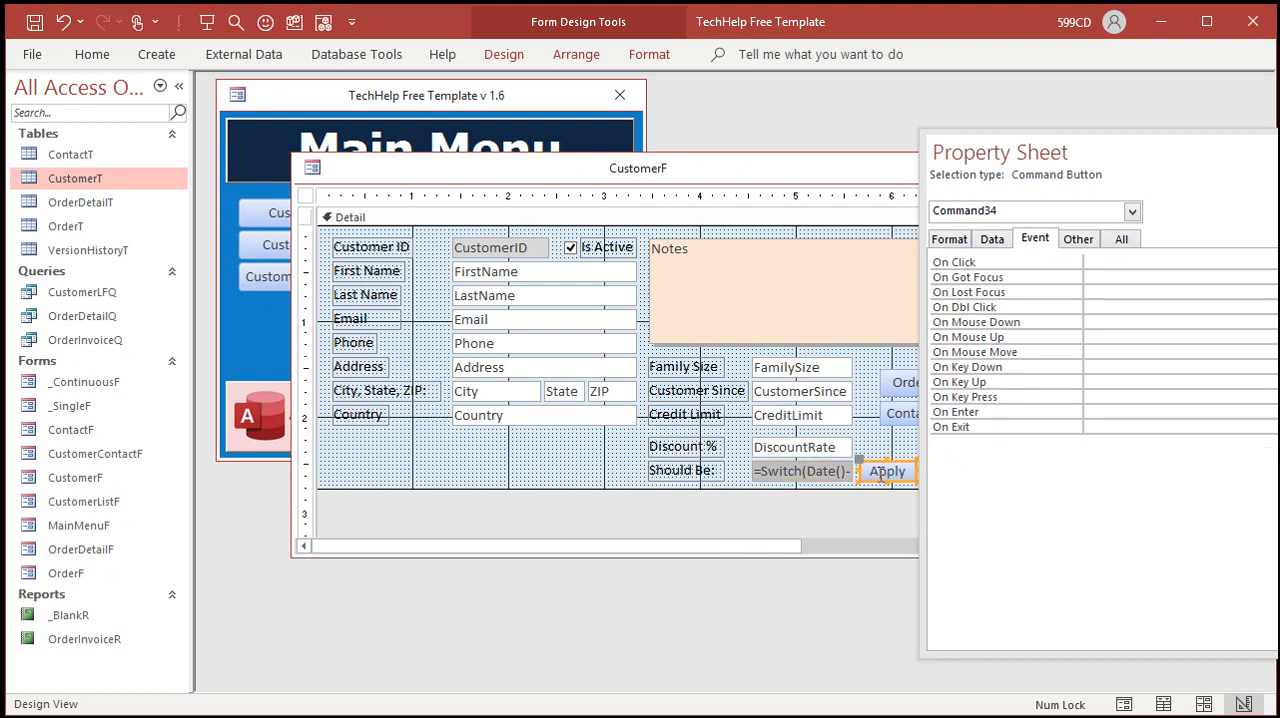
{"action": "right_click", "coordinate": [881, 474]}
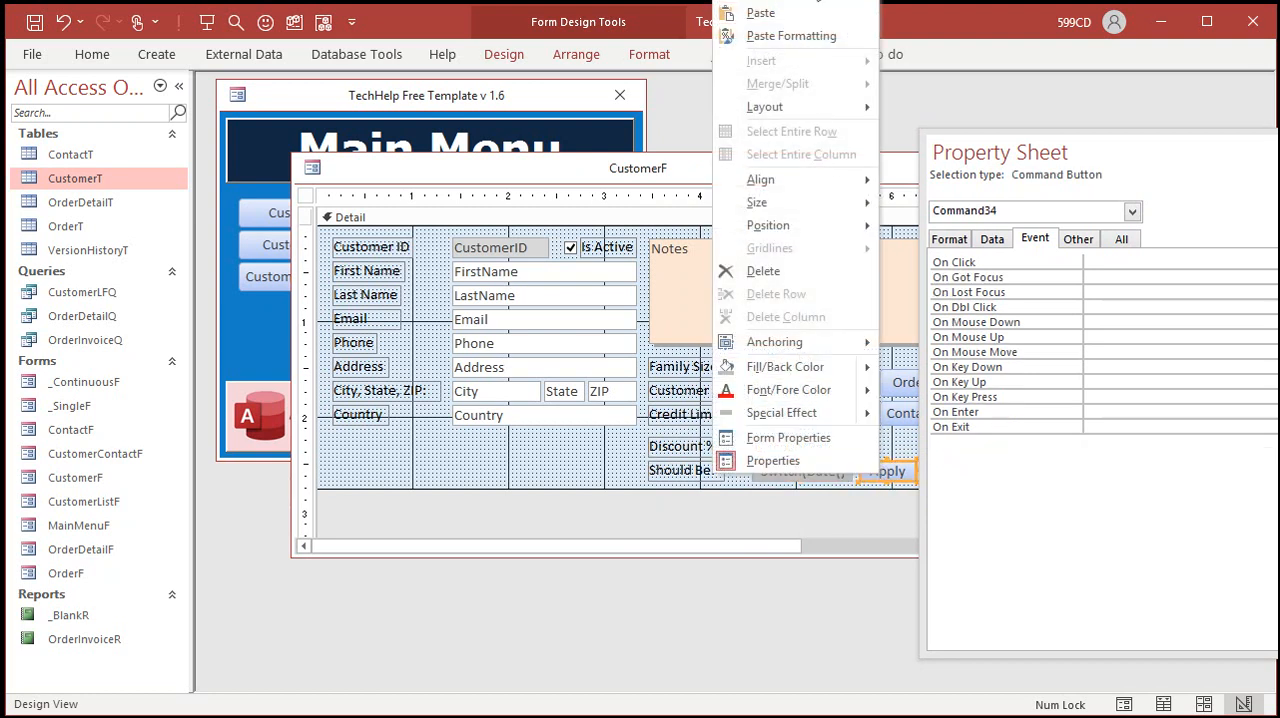
{"action": "left_click", "coordinate": [1100, 264]}
{"action": "left_click_drag", "start_coordinate": [1103, 160], "coordinate": [918, 147]}
{"action": "left_click", "coordinate": [1195, 250]}
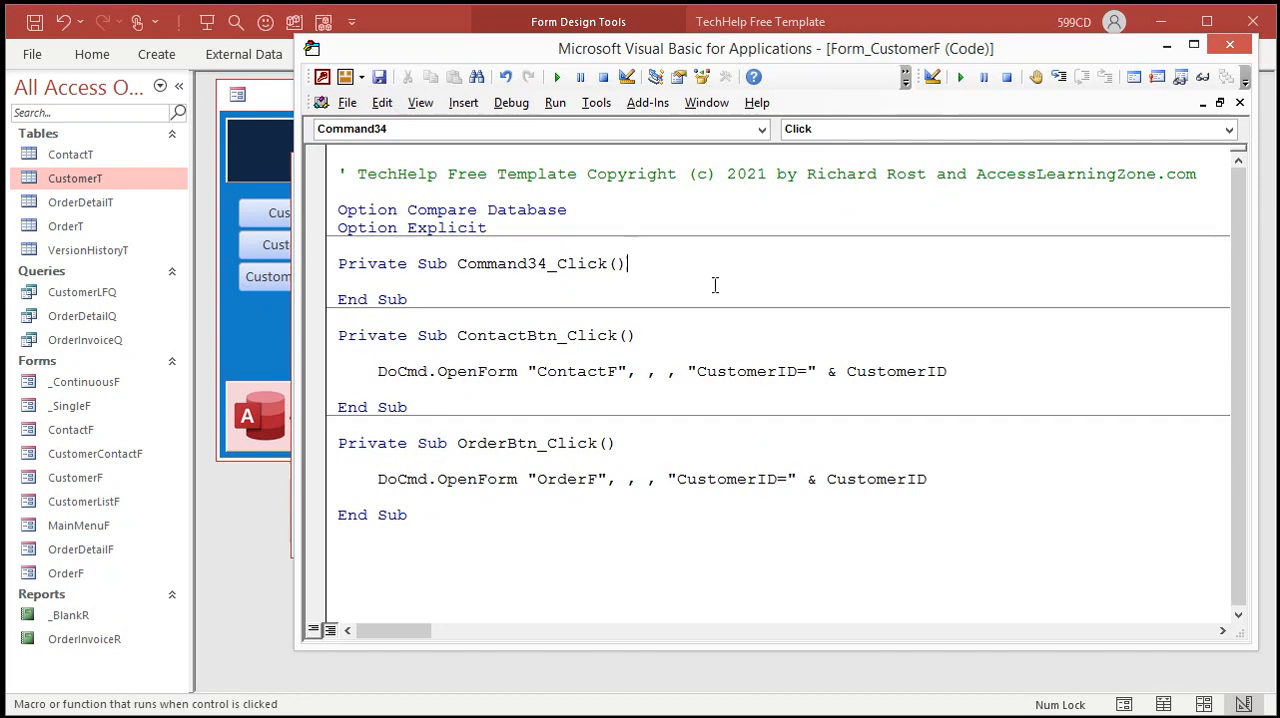
Step: Write DiscountRate = DiscountCalc in the Apply button's click procedure and save the code
{"action": "key", "text": "Return"}
{"action": "key", "text": "Return"}
{"action": "key", "text": "Tab"}
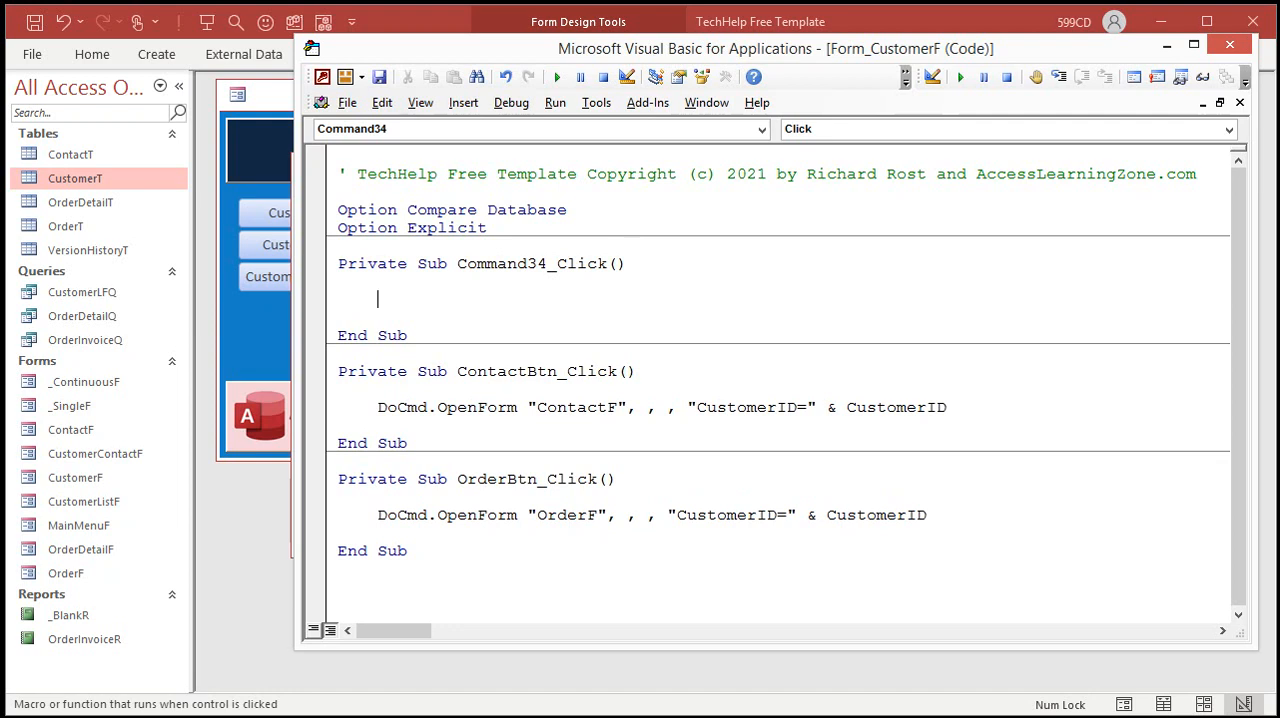
{"action": "type", "text": "discountrate = "}
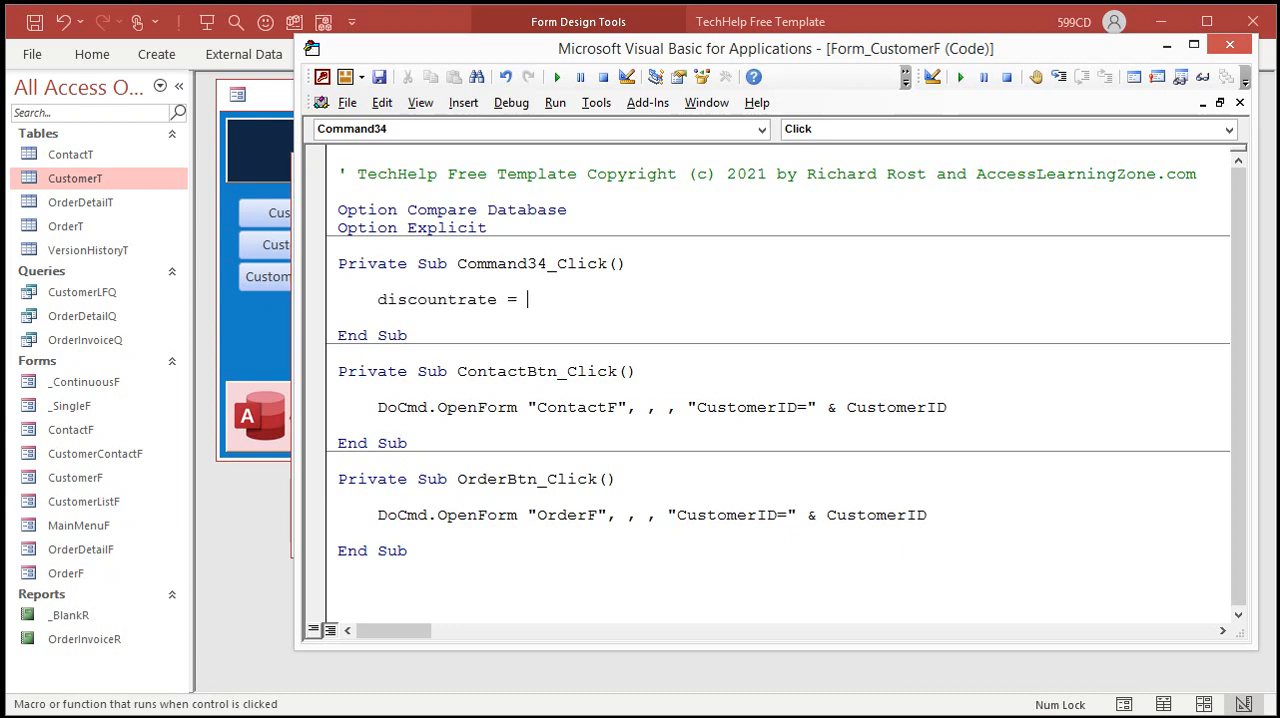
{"action": "type", "text": "discountcalc/"}
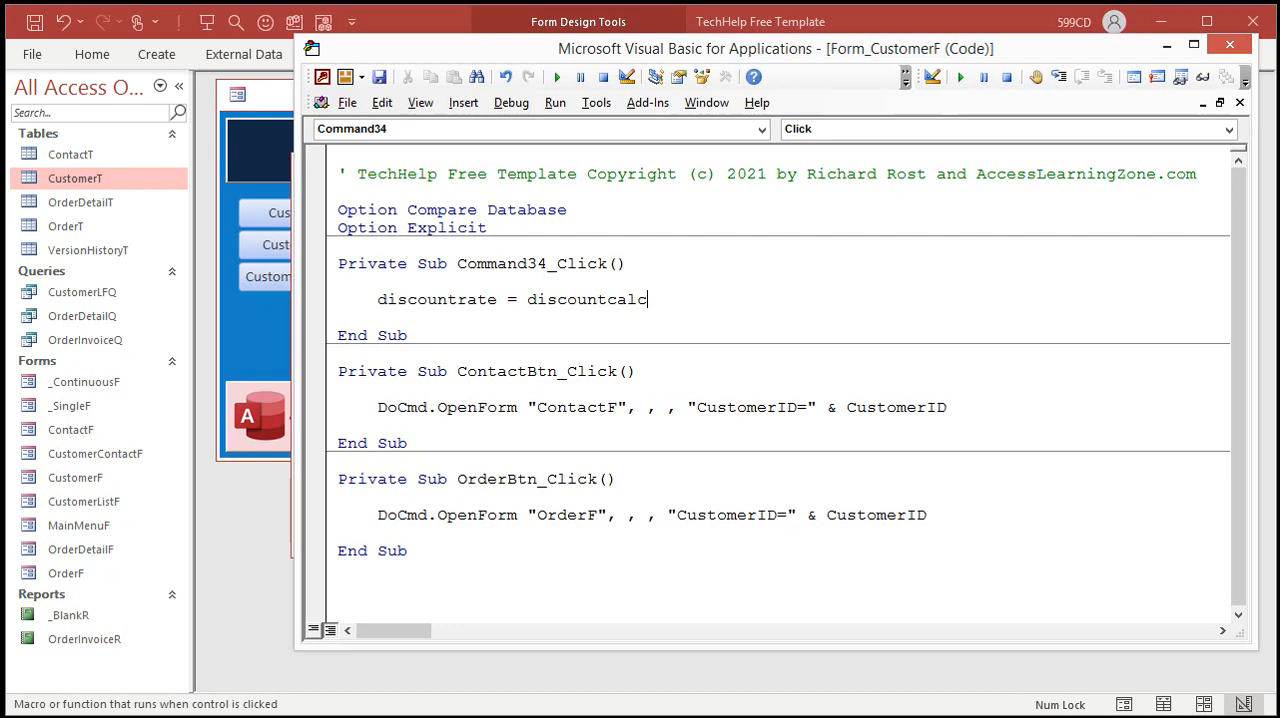
{"action": "key", "text": "BackSpace"}
{"action": "key", "text": "Down"}
{"action": "key", "text": "Down"}
{"action": "key", "text": "ctrl+s"}
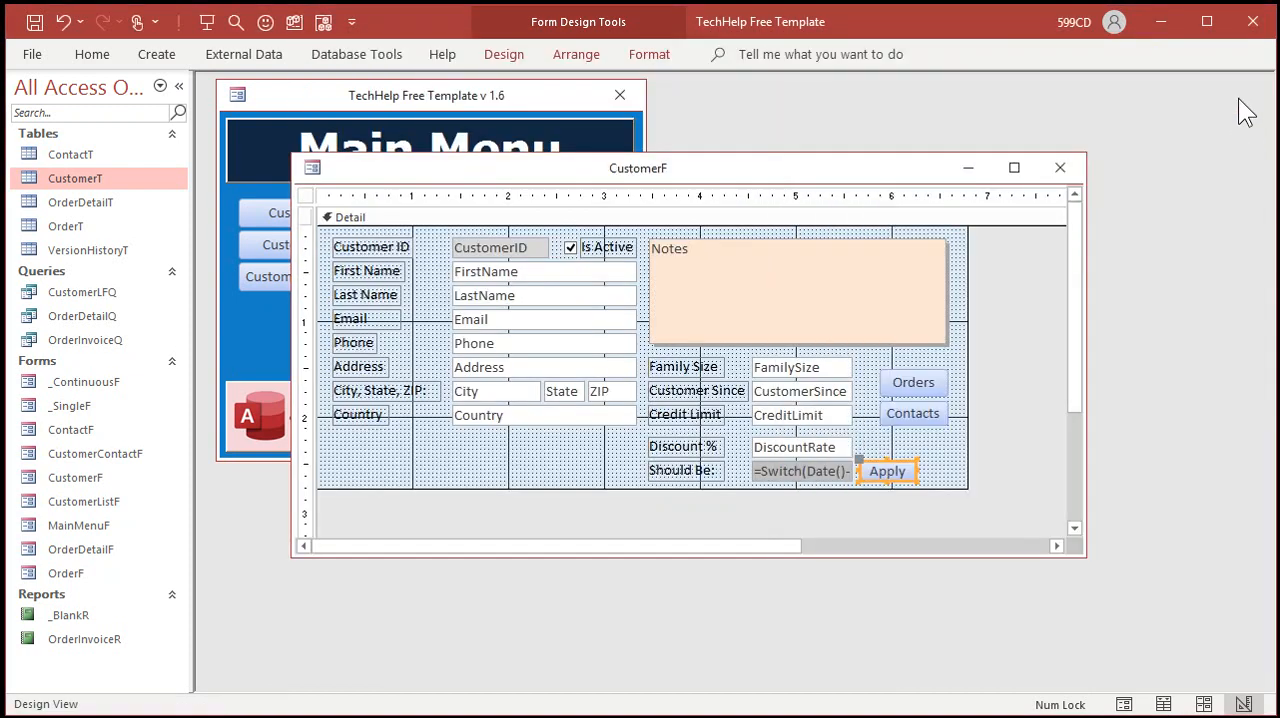
Step: Reopen the customer form, apply the calculated discount to the first customer, and advance to the third record
{"action": "left_click", "coordinate": [1242, 129]}
{"action": "left_click", "coordinate": [1060, 167]}
{"action": "left_click", "coordinate": [321, 242]}
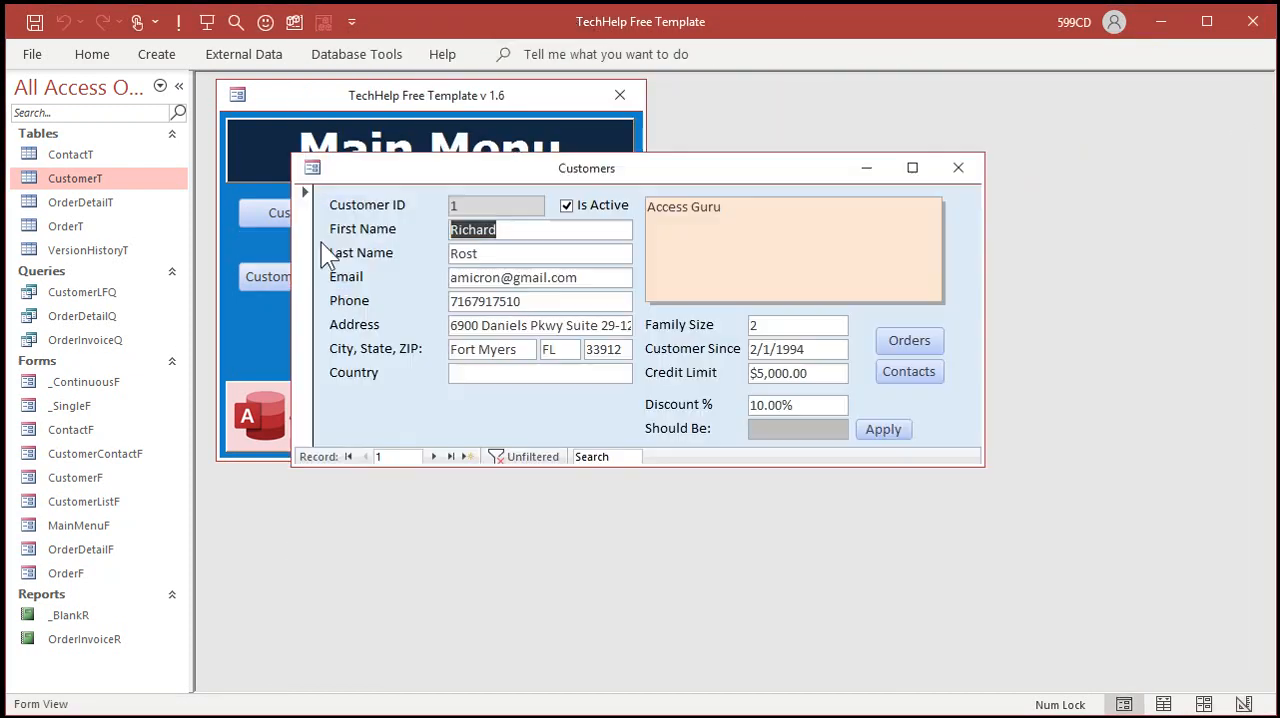
{"action": "left_click", "coordinate": [879, 430]}
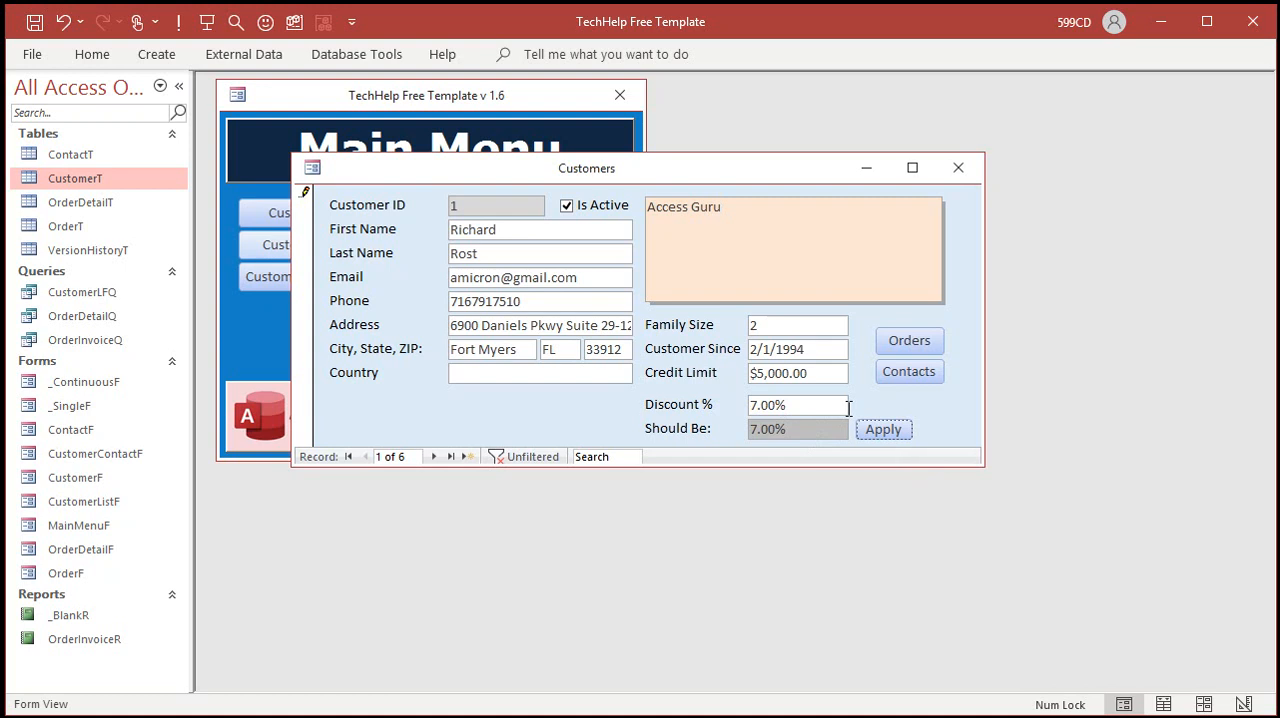
{"action": "left_click", "coordinate": [436, 457]}
{"action": "left_click", "coordinate": [436, 457]}
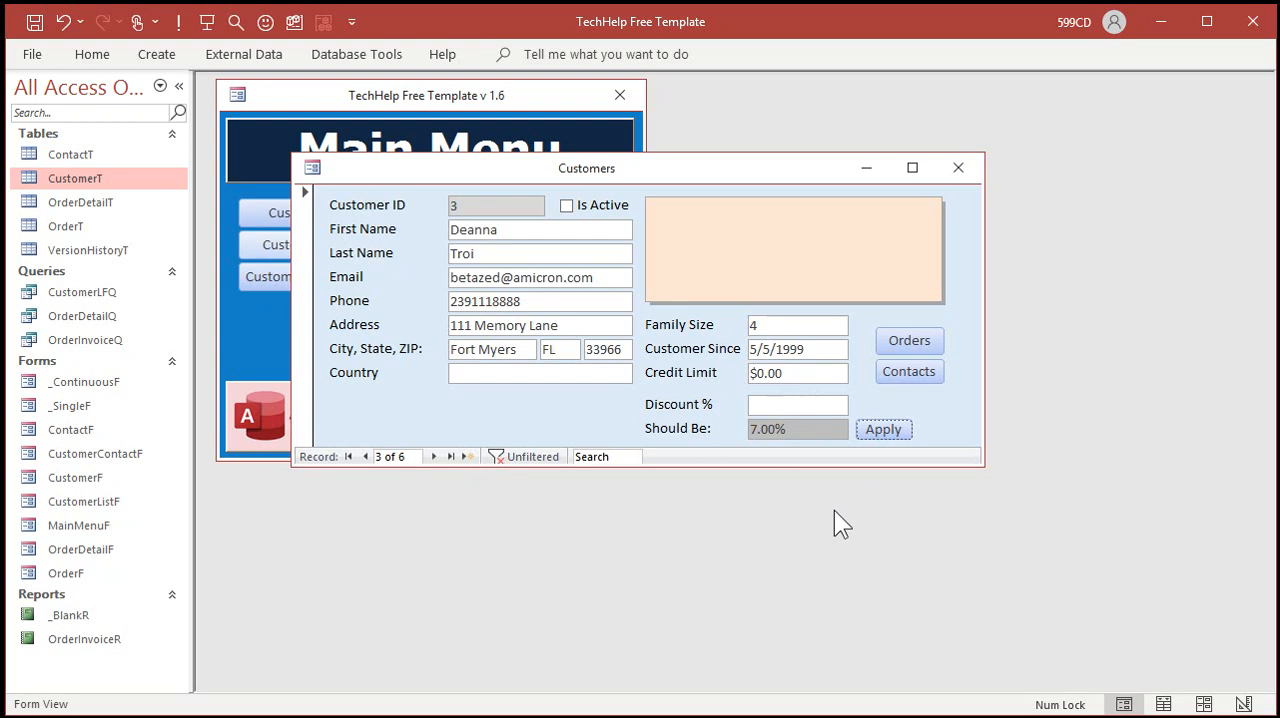
Step: Close the customer form, clear the default value of the DiscountRate field in the CustomerT table design, and save the table
{"action": "left_click", "coordinate": [958, 168]}
{"action": "double_click", "coordinate": [85, 174]}
{"action": "scroll", "coordinate": [314, 318], "scroll_direction": "down", "scroll_amount": 3}
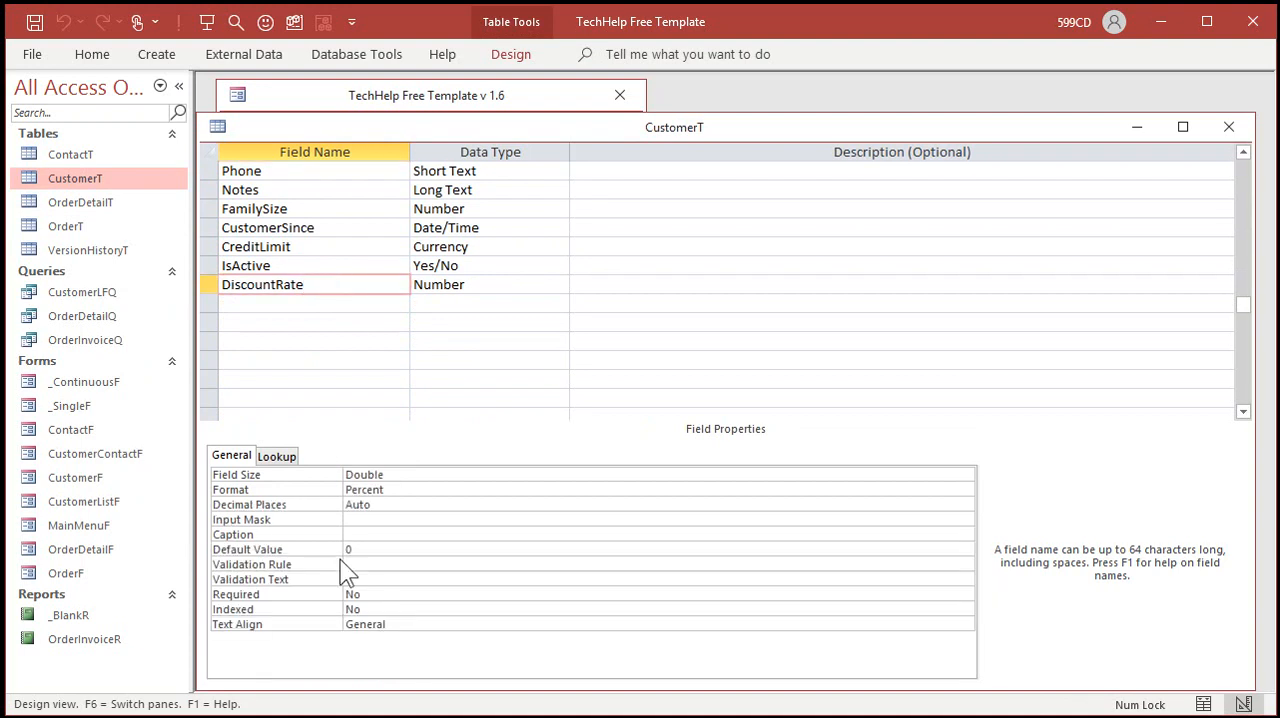
{"action": "left_click", "coordinate": [340, 549]}
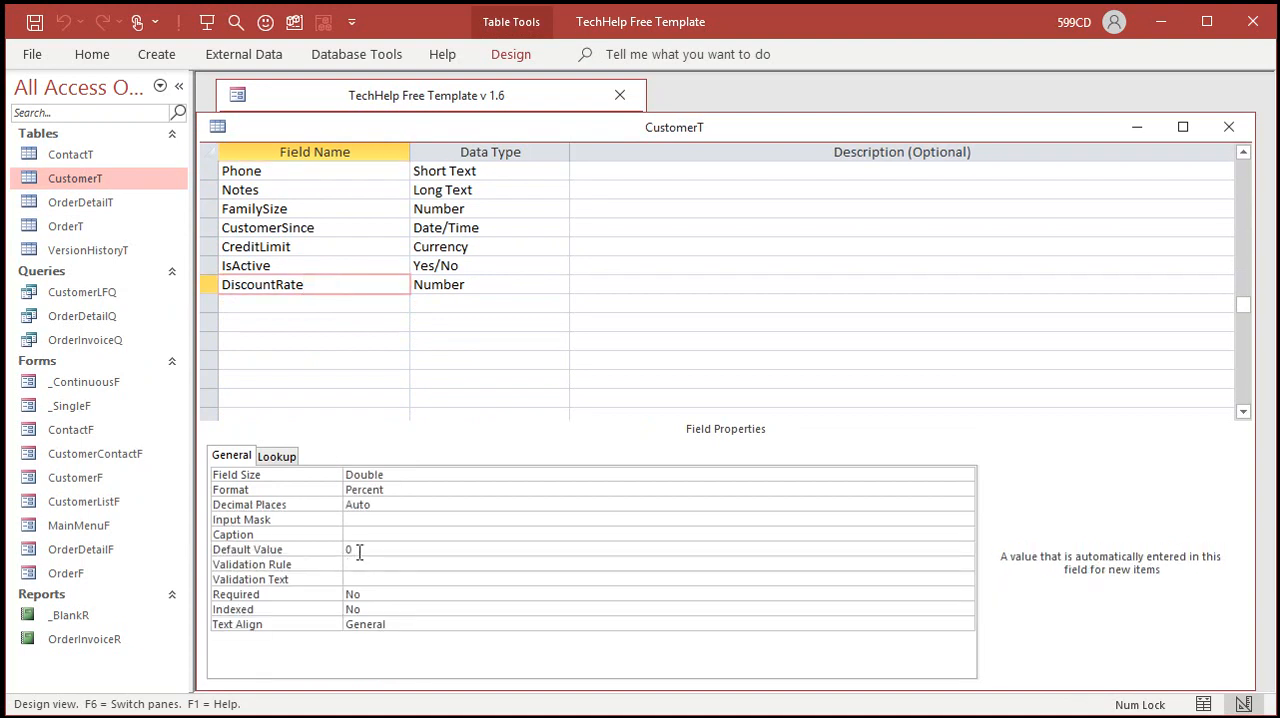
{"action": "key", "text": "Delete"}
{"action": "left_click", "coordinate": [348, 563]}
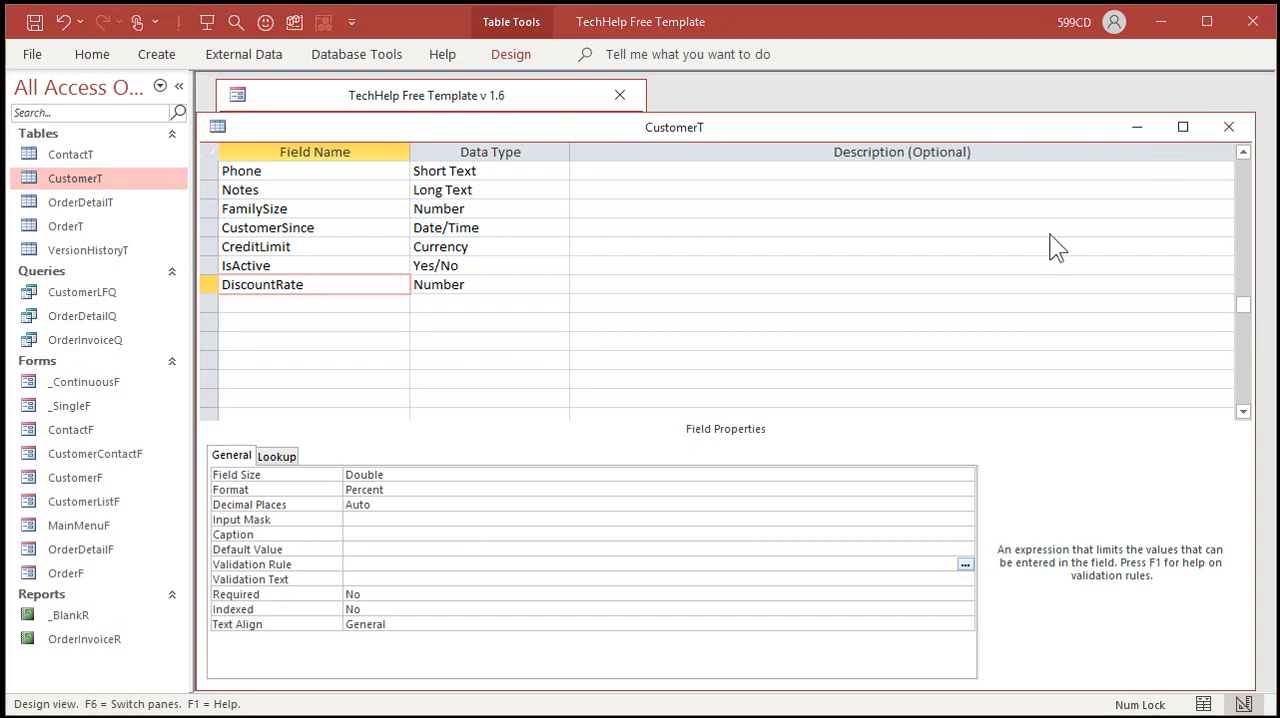
{"action": "key", "text": "ctrl+w"}
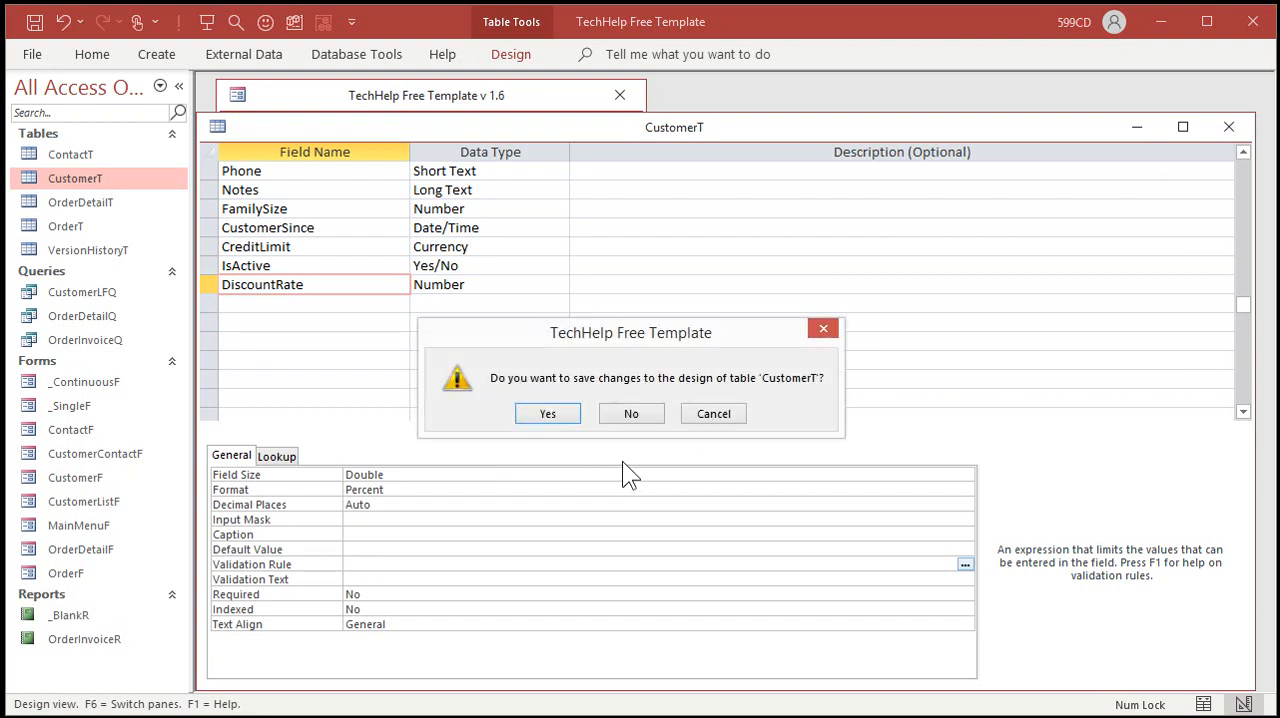
{"action": "left_click", "coordinate": [561, 412]}
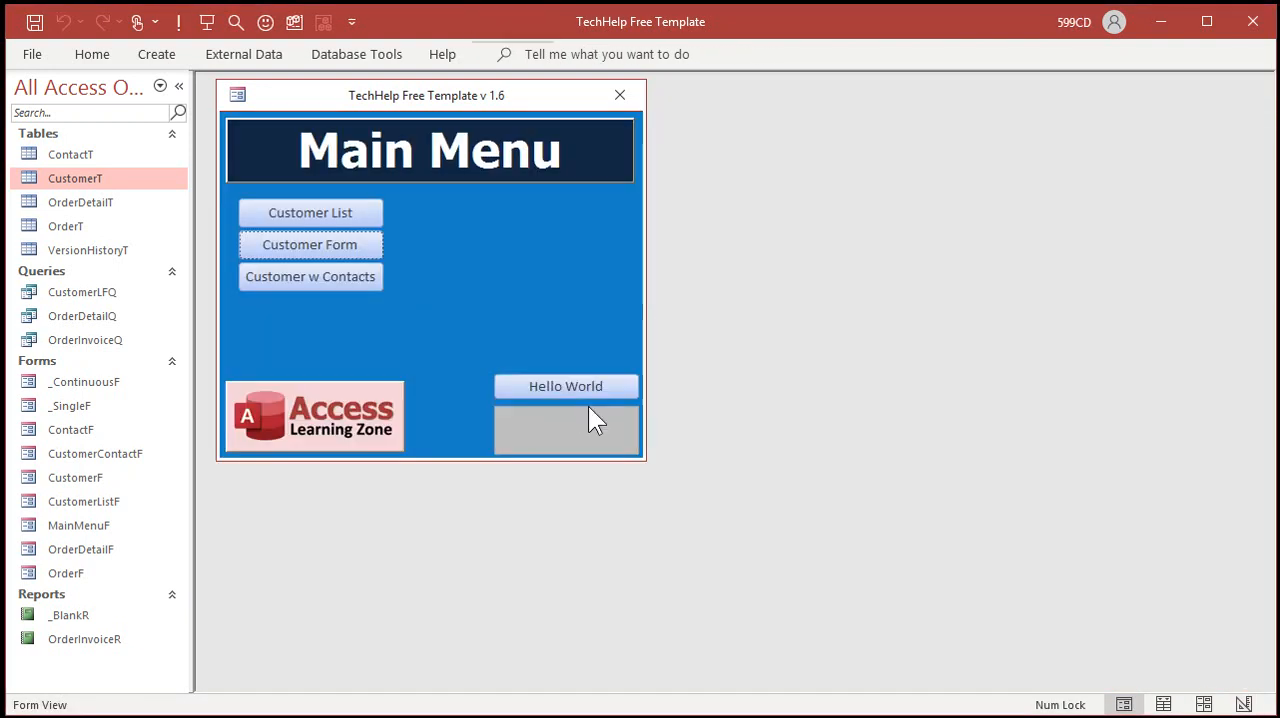
Step: Open the customer form in design mode and create a code event procedure for the form's On Current event
{"action": "left_click", "coordinate": [327, 246]}
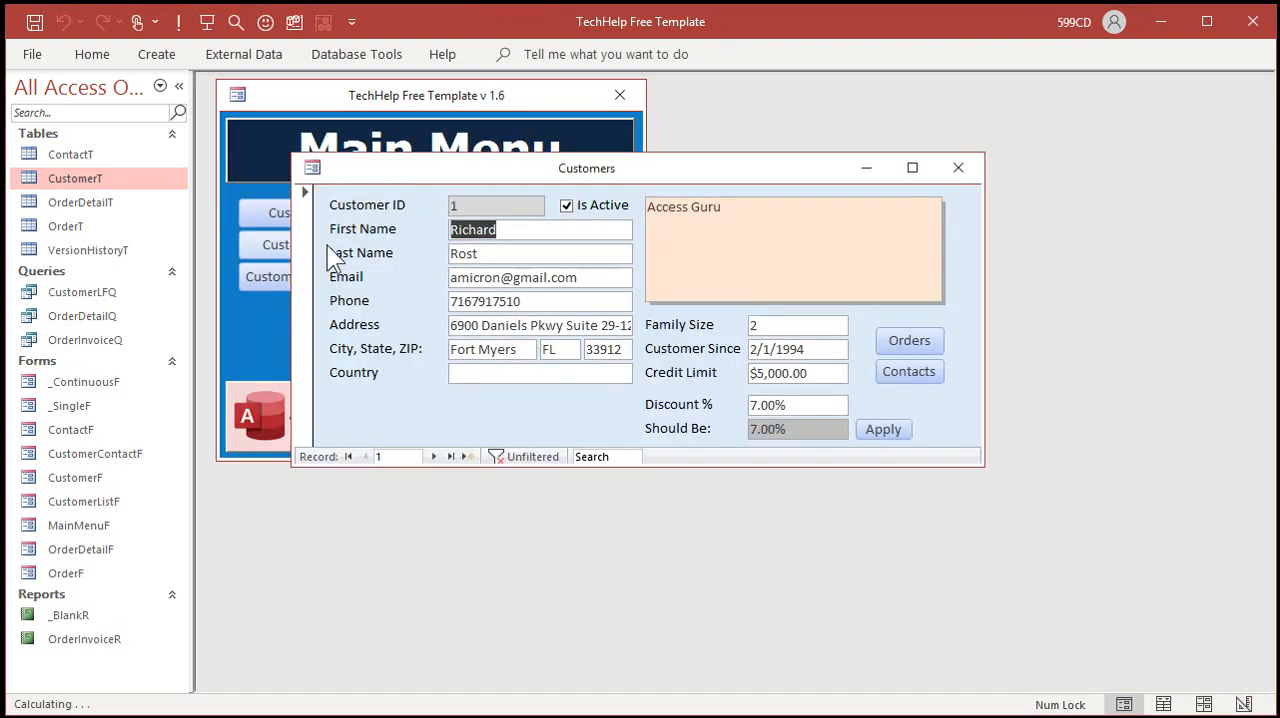
{"action": "right_click", "coordinate": [585, 419]}
{"action": "left_click", "coordinate": [625, 490]}
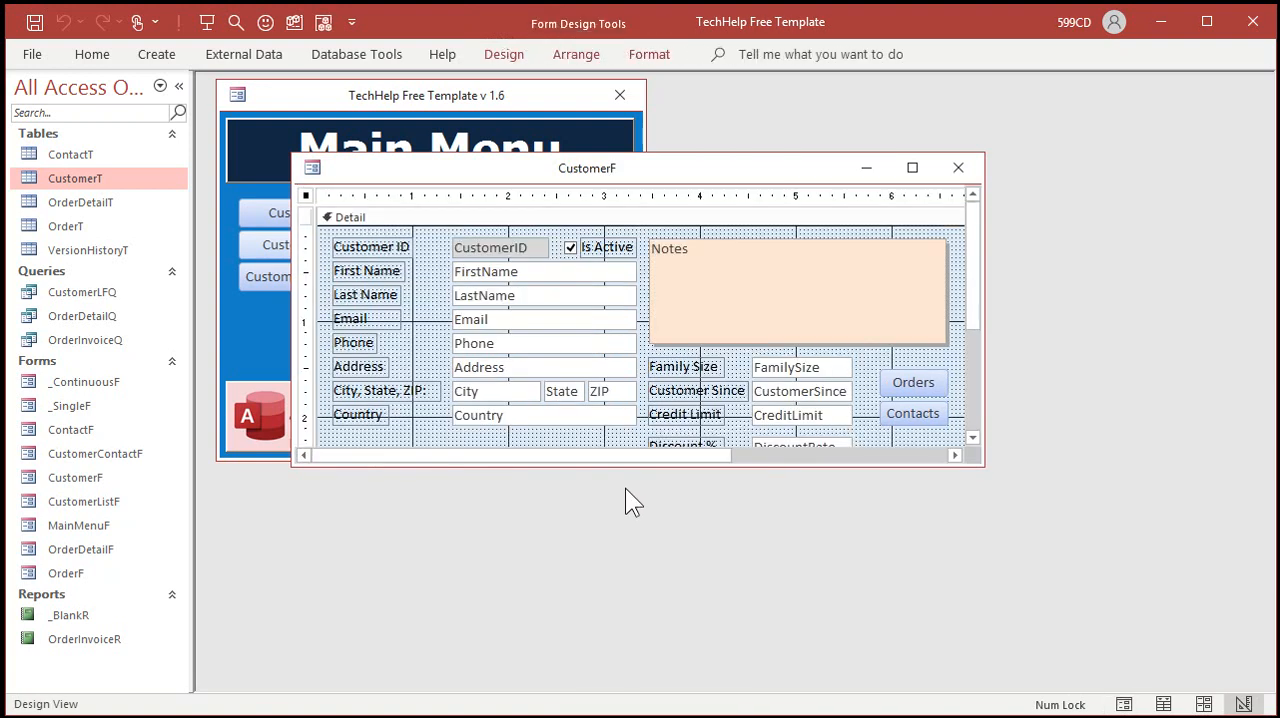
{"action": "double_click", "coordinate": [306, 196]}
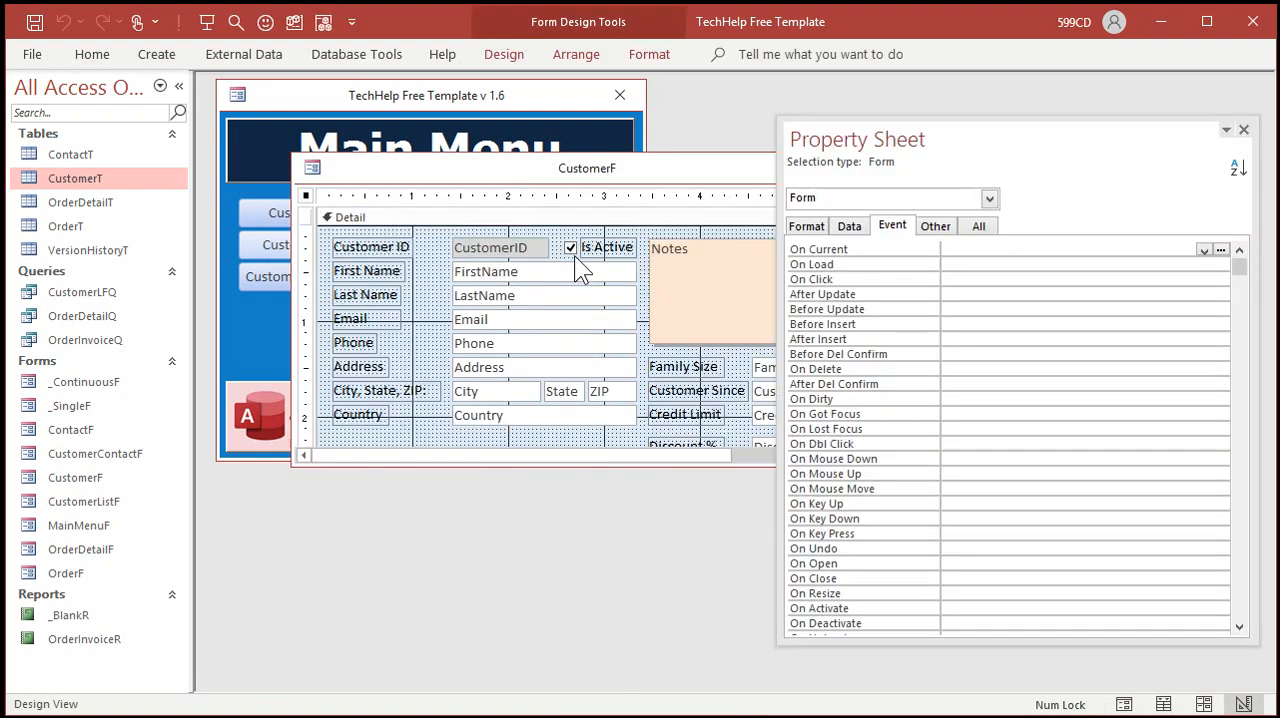
{"action": "key", "text": "F4"}
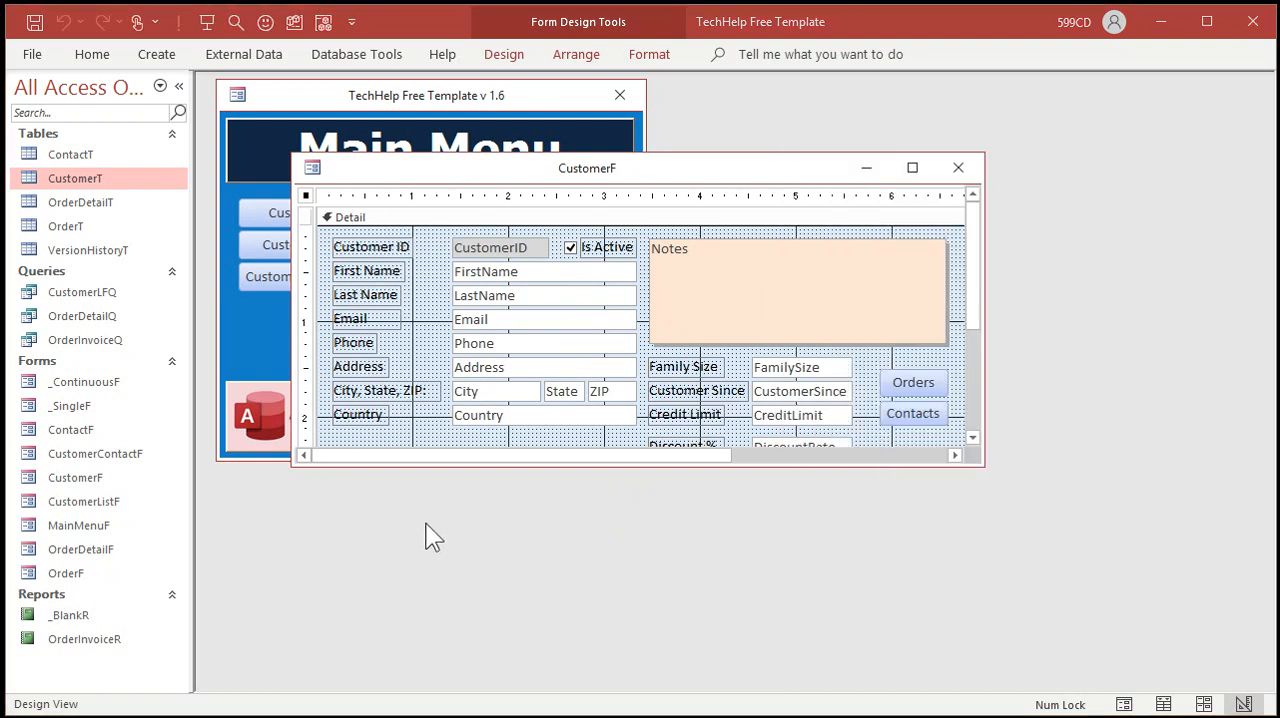
{"action": "double_click", "coordinate": [612, 444]}
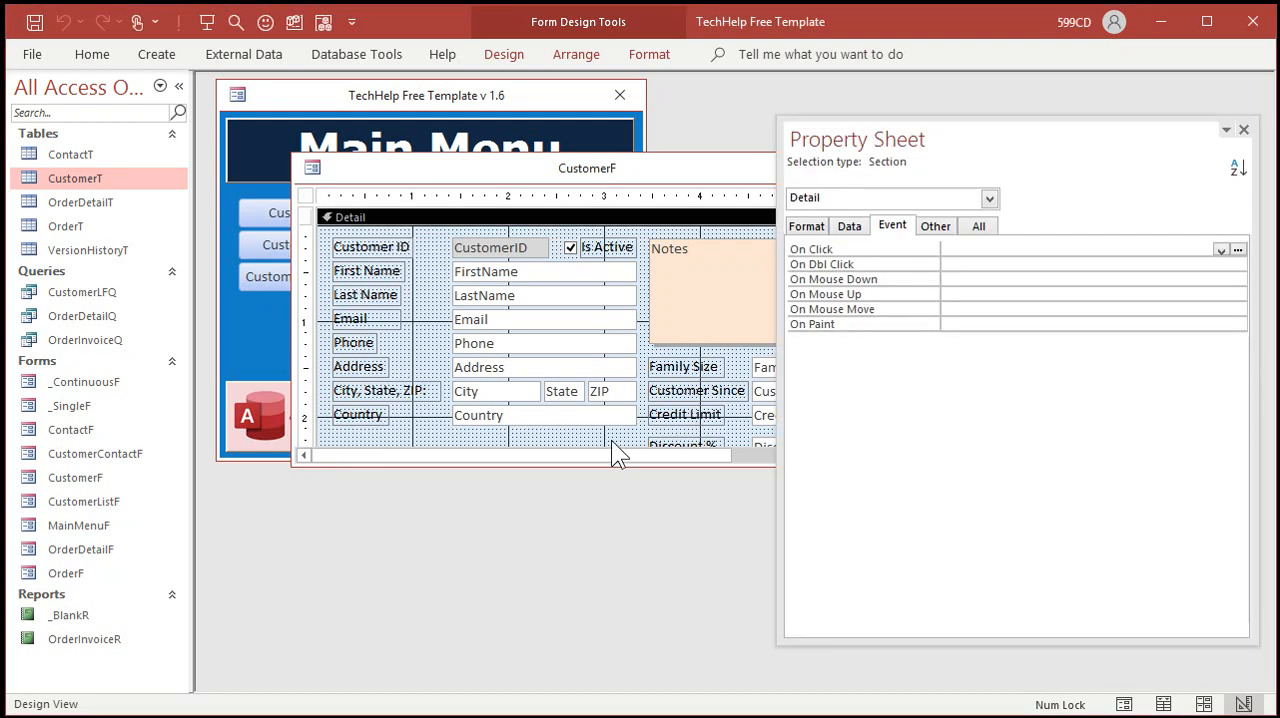
{"action": "left_click", "coordinate": [309, 197]}
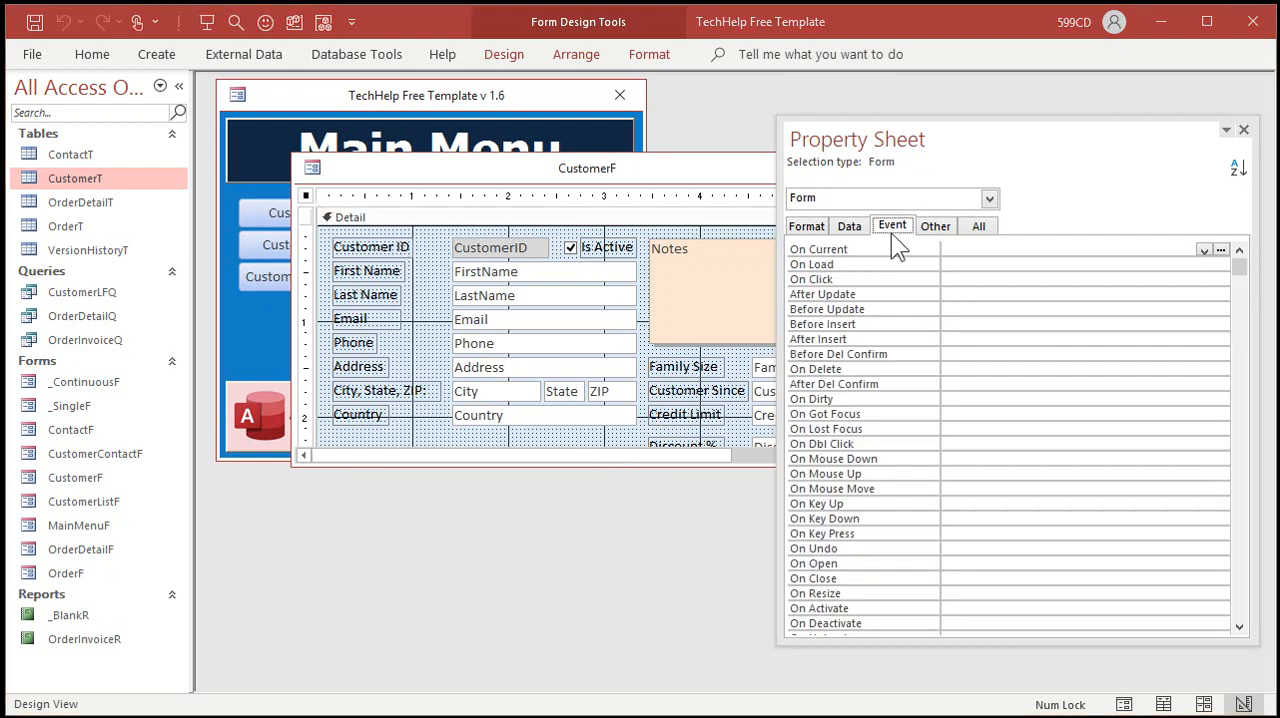
{"action": "left_click", "coordinate": [962, 249]}
{"action": "left_click", "coordinate": [1222, 250]}
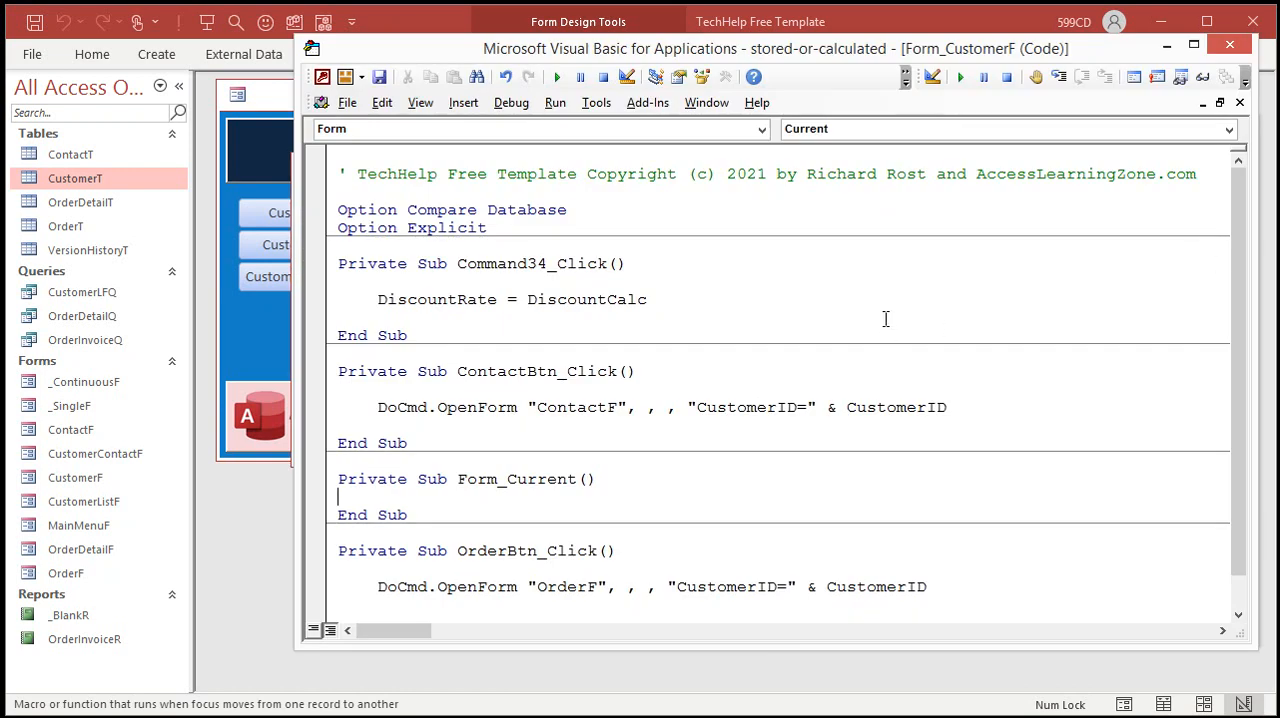
Step: Begin an If IsNull(DiscountRate) Then condition inside the Form_Current procedure
{"action": "key", "text": "Return"}
{"action": "key", "text": "Return"}
{"action": "key", "text": "Up"}
{"action": "key", "text": "Tab"}
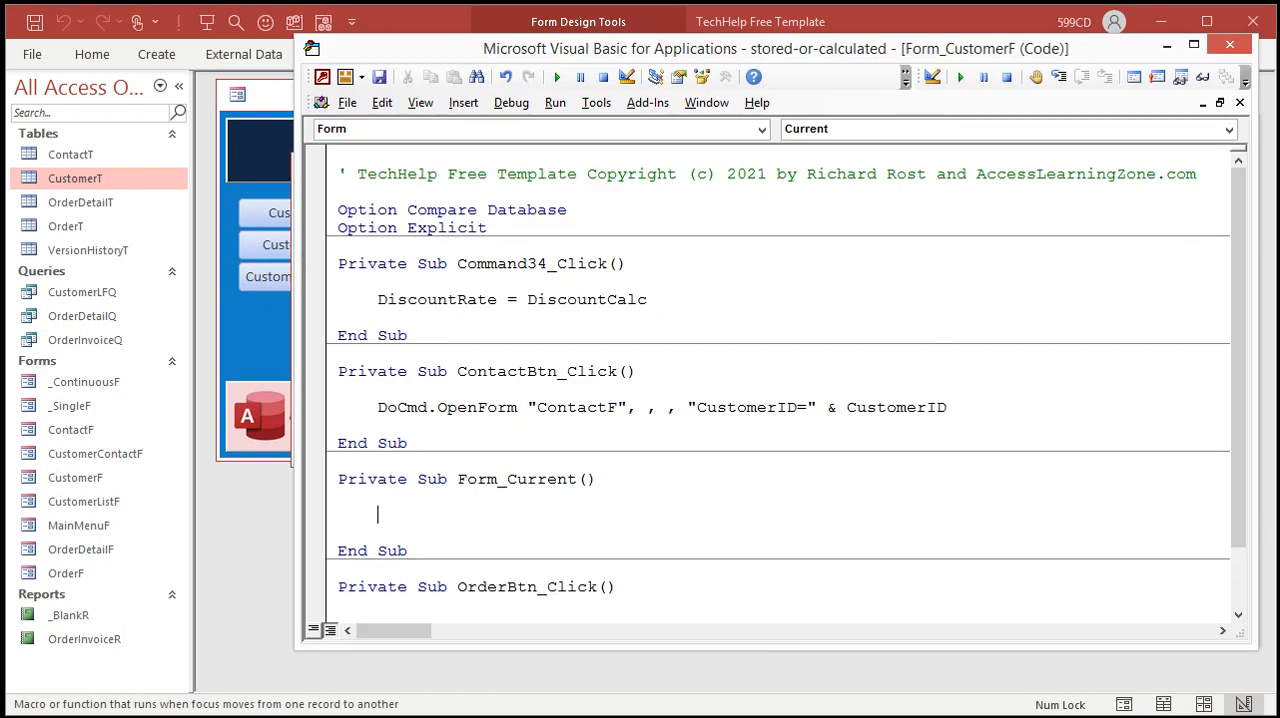
{"action": "type", "text": "if isnull("}
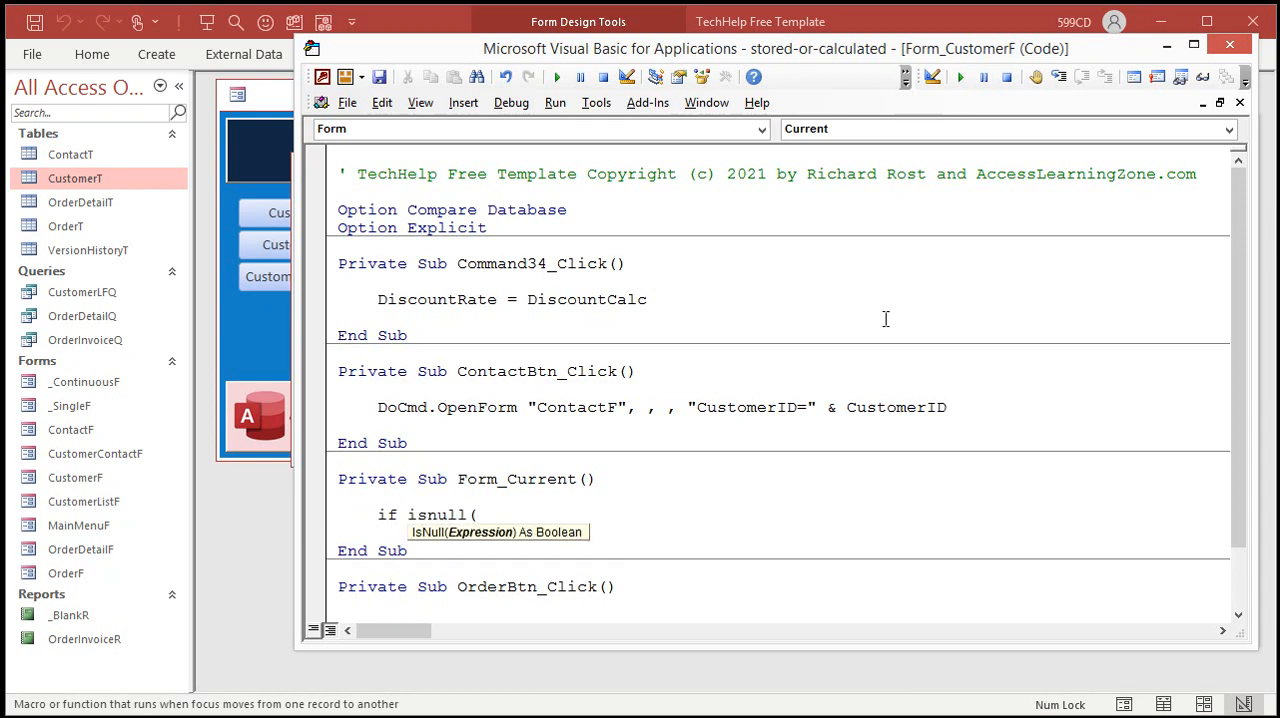
{"action": "type", "text": "discountrate) th"}
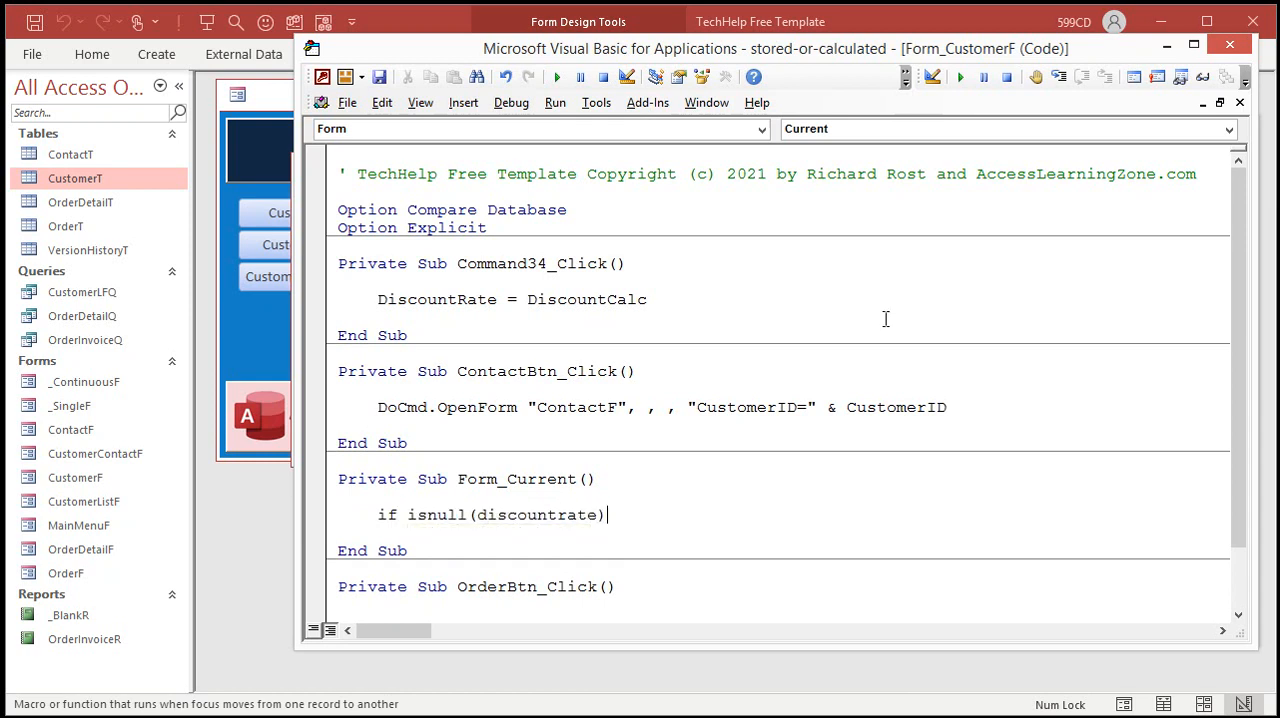
{"action": "type", "text": "en"}
{"action": "key", "text": "Return"}
Step: Assign DiscountRate = DiscountCalc inside the IsNull condition and close the block with End If
{"action": "key", "text": "Tab"}
{"action": "type", "text": "disc"}
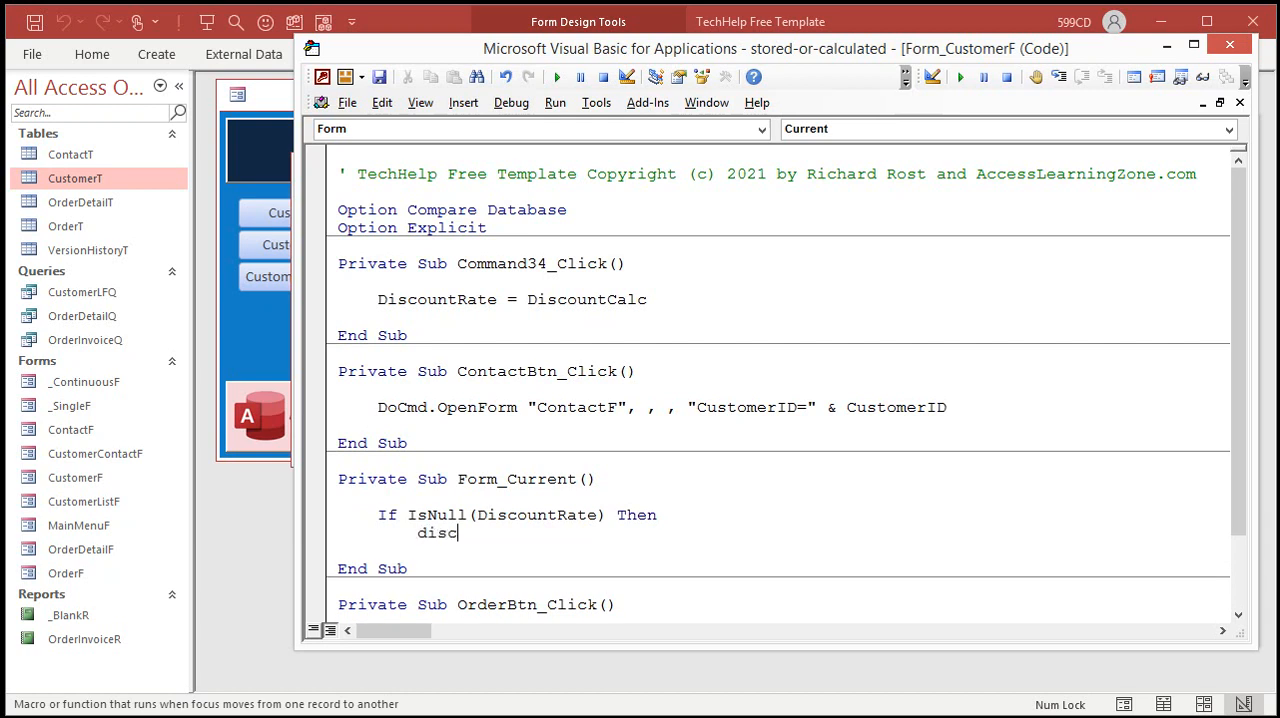
{"action": "type", "text": "ountrate = discountcalc"}
{"action": "key", "text": "Return"}
{"action": "key", "text": "BackSpace"}
{"action": "type", "text": "end if"}
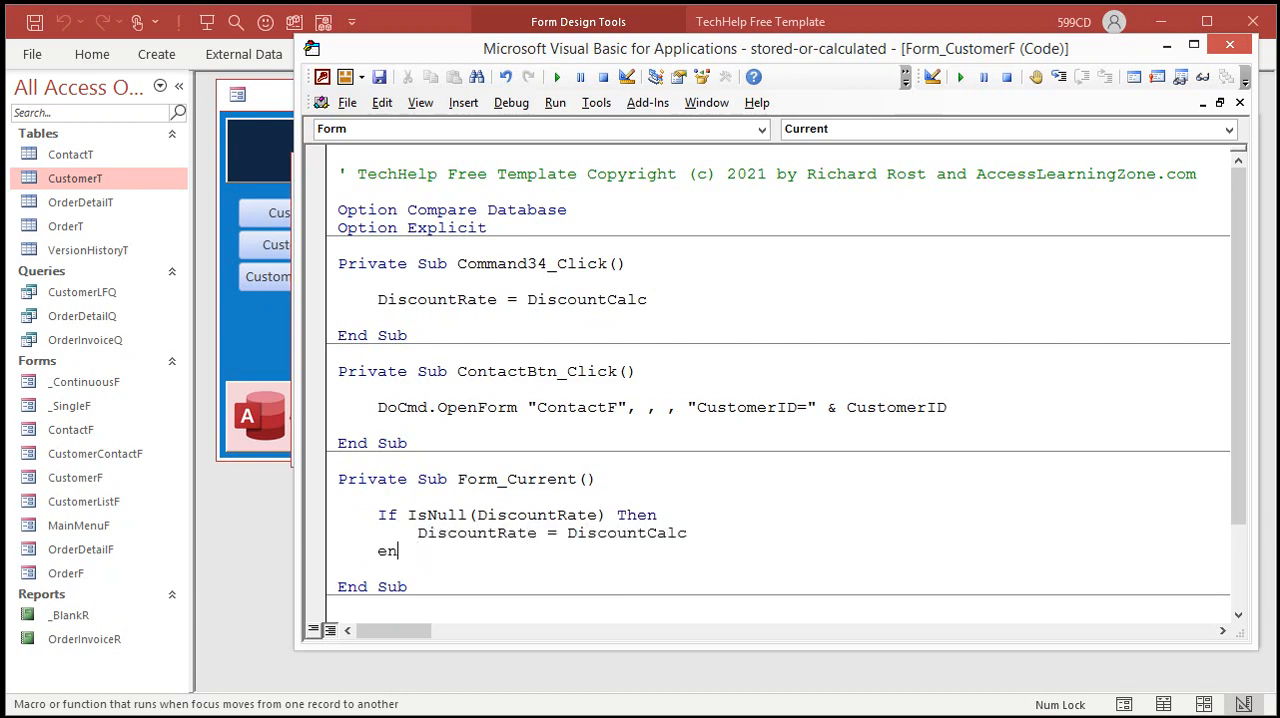
{"action": "key", "text": "Down"}
{"action": "key", "text": "Down"}
Step: Close the code editor and property sheet, and save and close the customer form
{"action": "left_click", "coordinate": [1229, 45]}
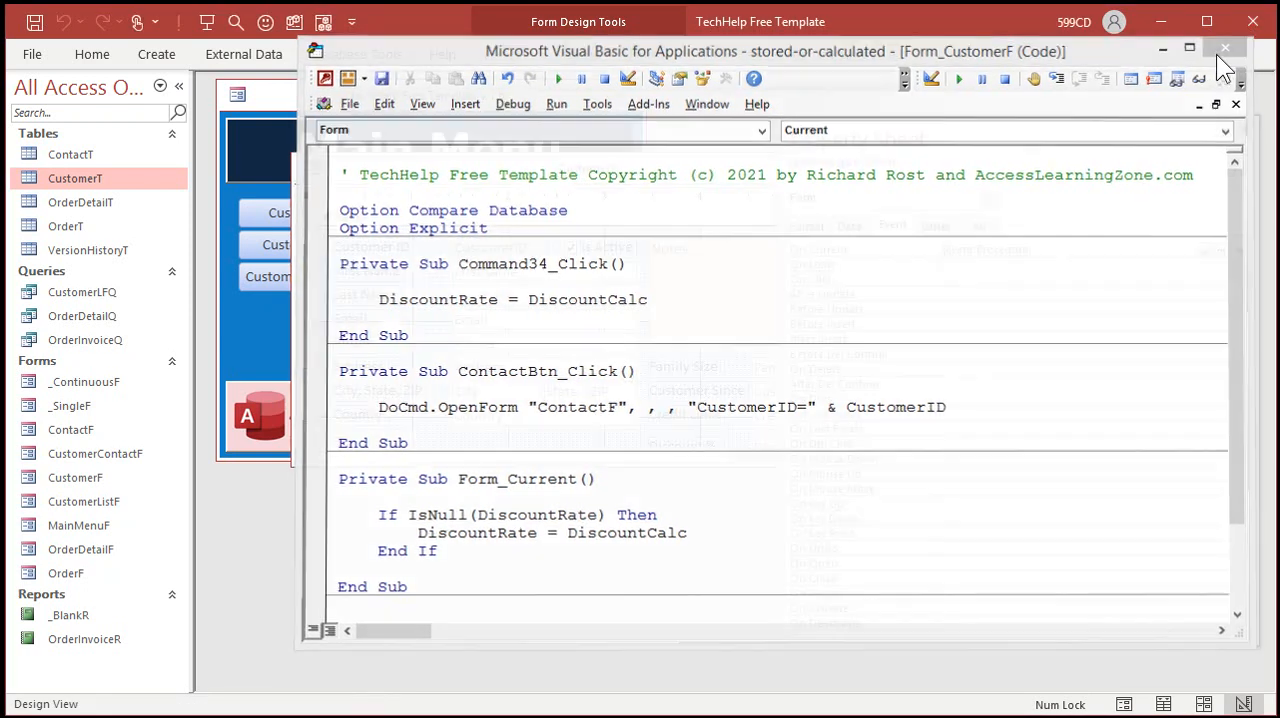
{"action": "left_click", "coordinate": [1244, 130]}
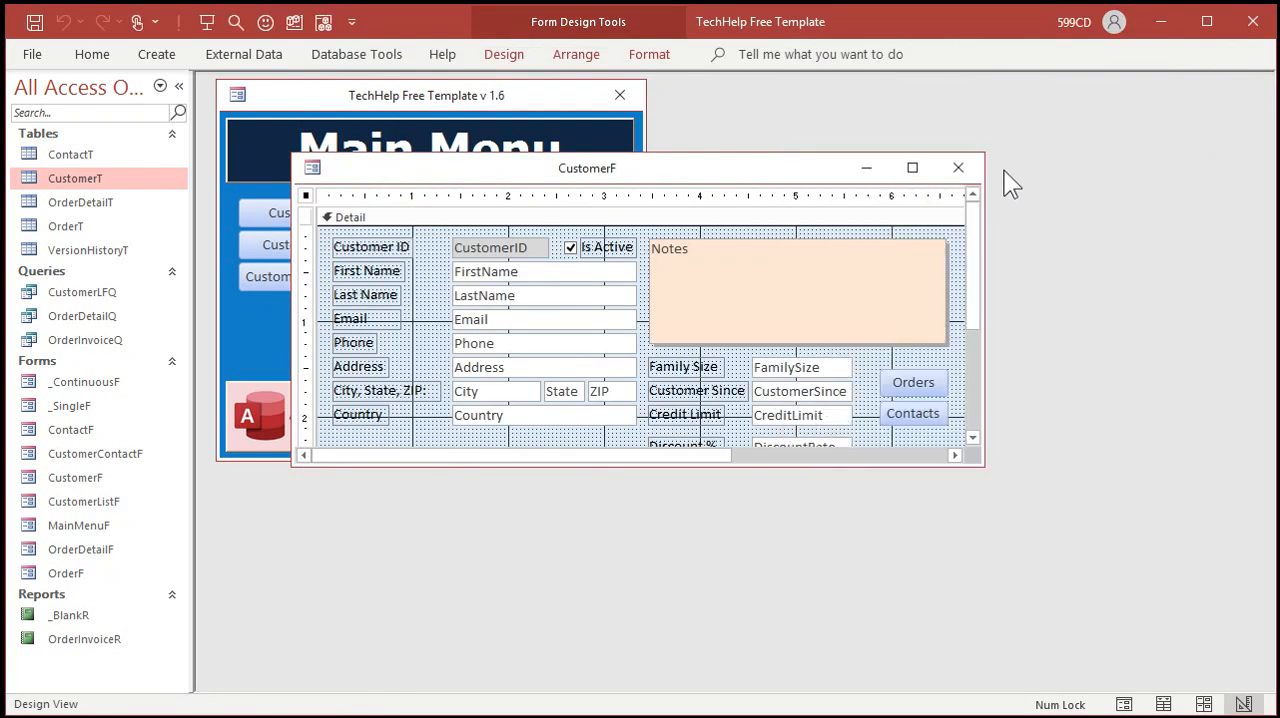
{"action": "left_click", "coordinate": [958, 167]}
{"action": "left_click", "coordinate": [612, 414]}
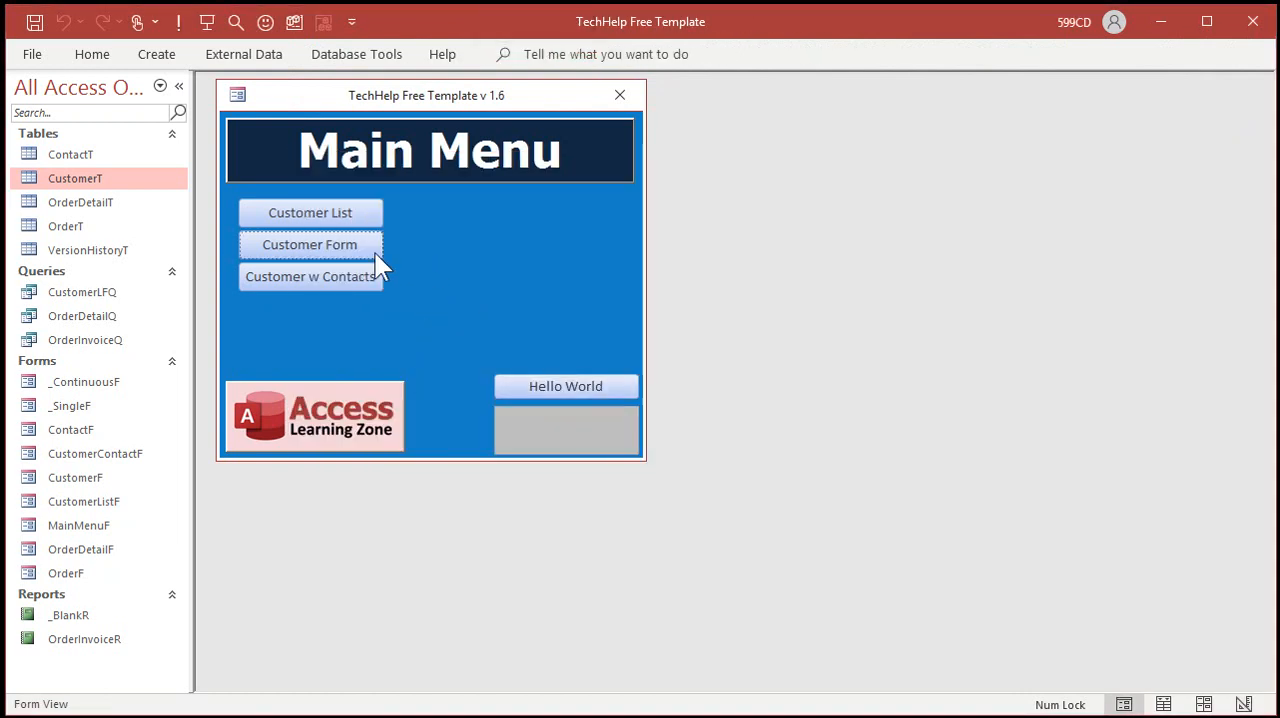
Step: Reopen the customer form, step through the existing customers to fill their blank discounts, and go to a new record
{"action": "left_click", "coordinate": [372, 253]}
{"action": "left_click", "coordinate": [433, 456]}
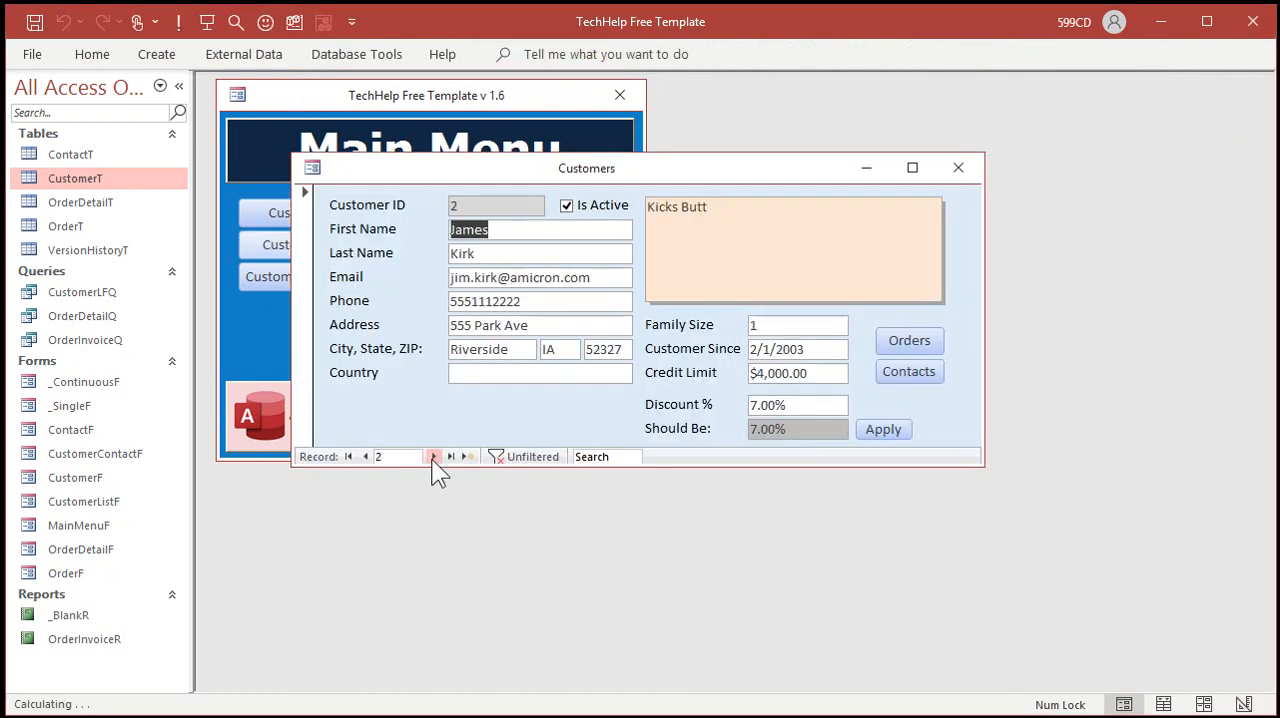
{"action": "left_click", "coordinate": [433, 456]}
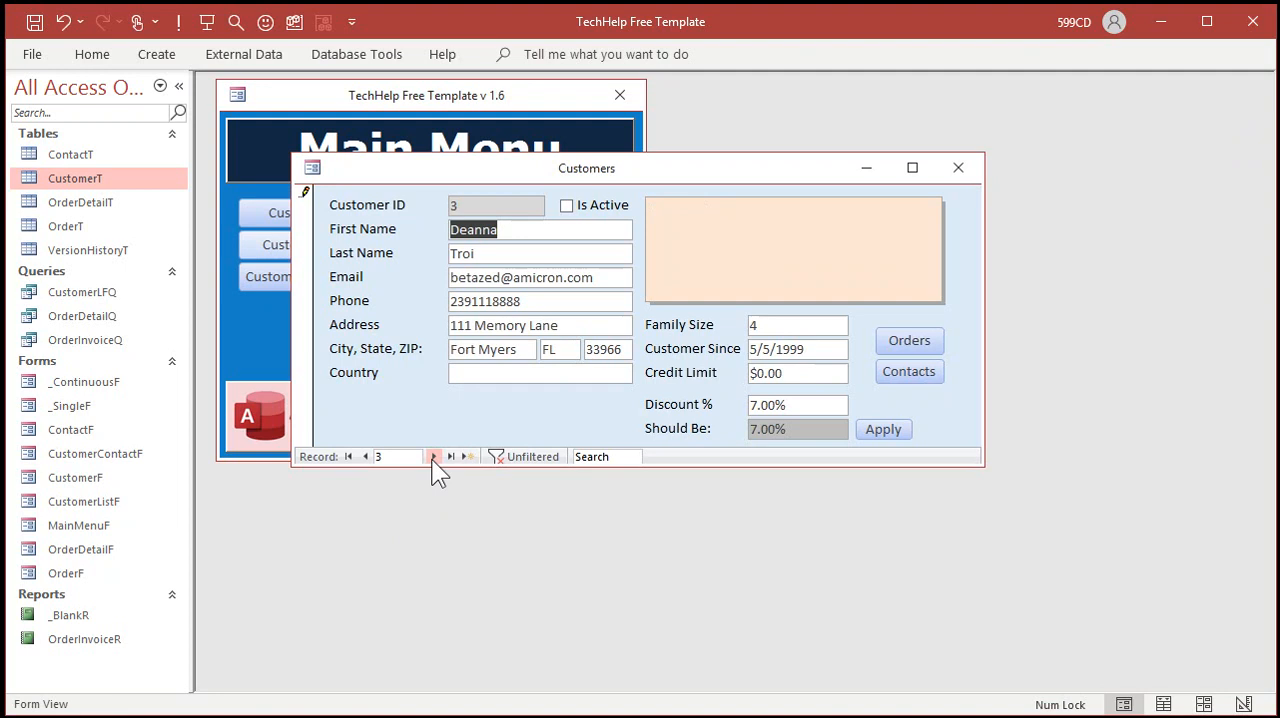
{"action": "left_click", "coordinate": [433, 456]}
{"action": "left_click", "coordinate": [433, 456]}
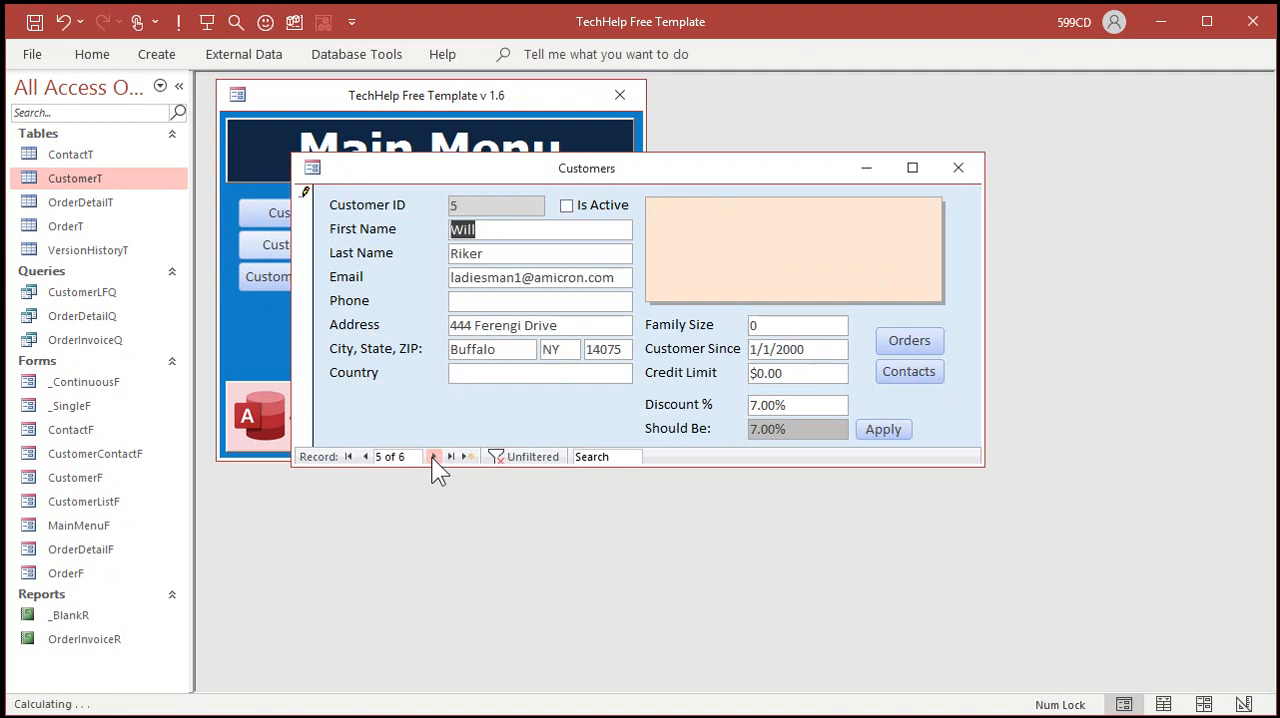
{"action": "left_click", "coordinate": [433, 456]}
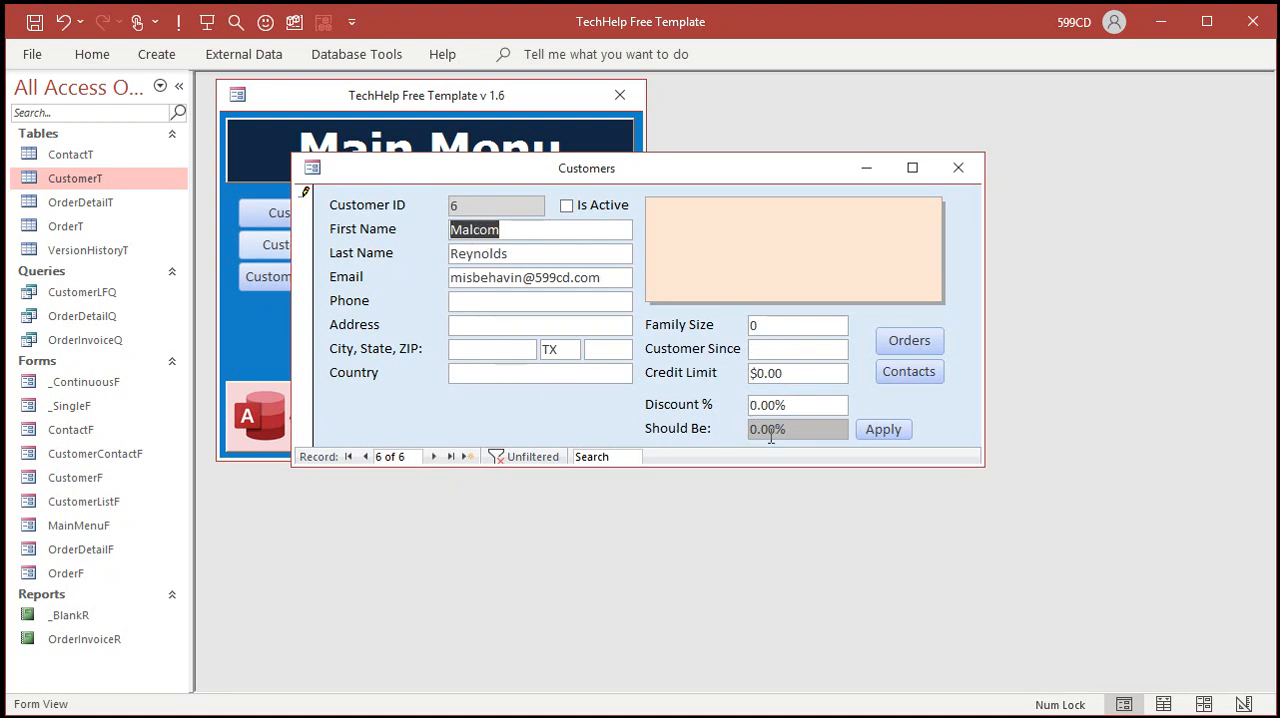
{"action": "left_click", "coordinate": [467, 456]}
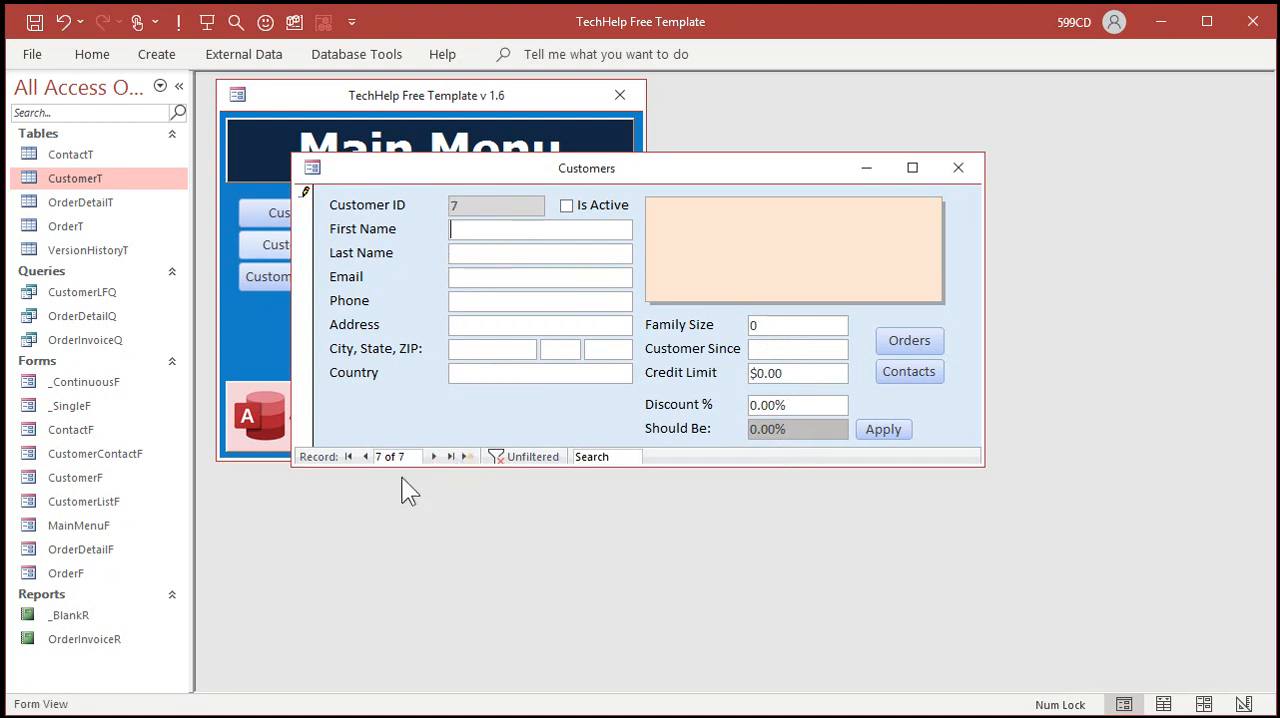
Step: Return to the second customer's record and enter the current date, 3/3/2021, as Customer Since
{"action": "left_click", "coordinate": [365, 457]}
{"action": "left_click", "coordinate": [365, 457]}
{"action": "left_click", "coordinate": [365, 457]}
{"action": "left_click", "coordinate": [365, 457]}
{"action": "left_click", "coordinate": [365, 457]}
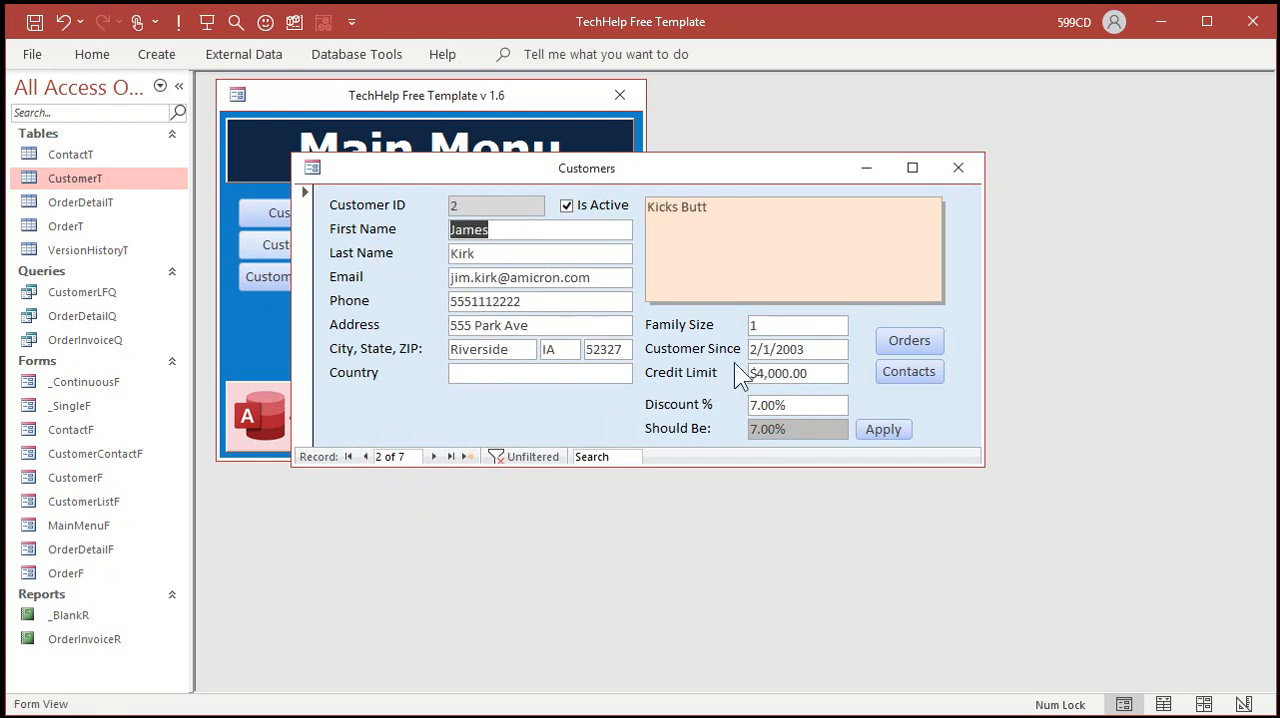
{"action": "left_click", "coordinate": [818, 349]}
{"action": "key", "text": "F2"}
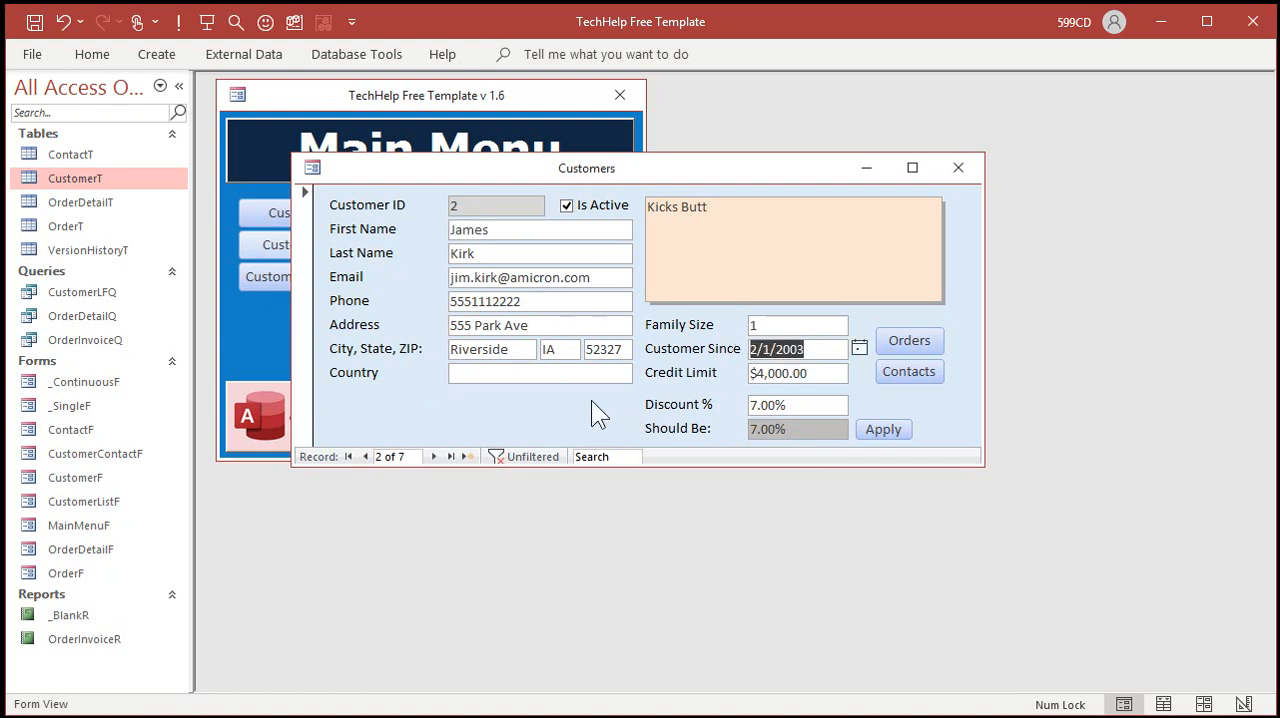
{"action": "key", "text": "ctrl+semicolon"}
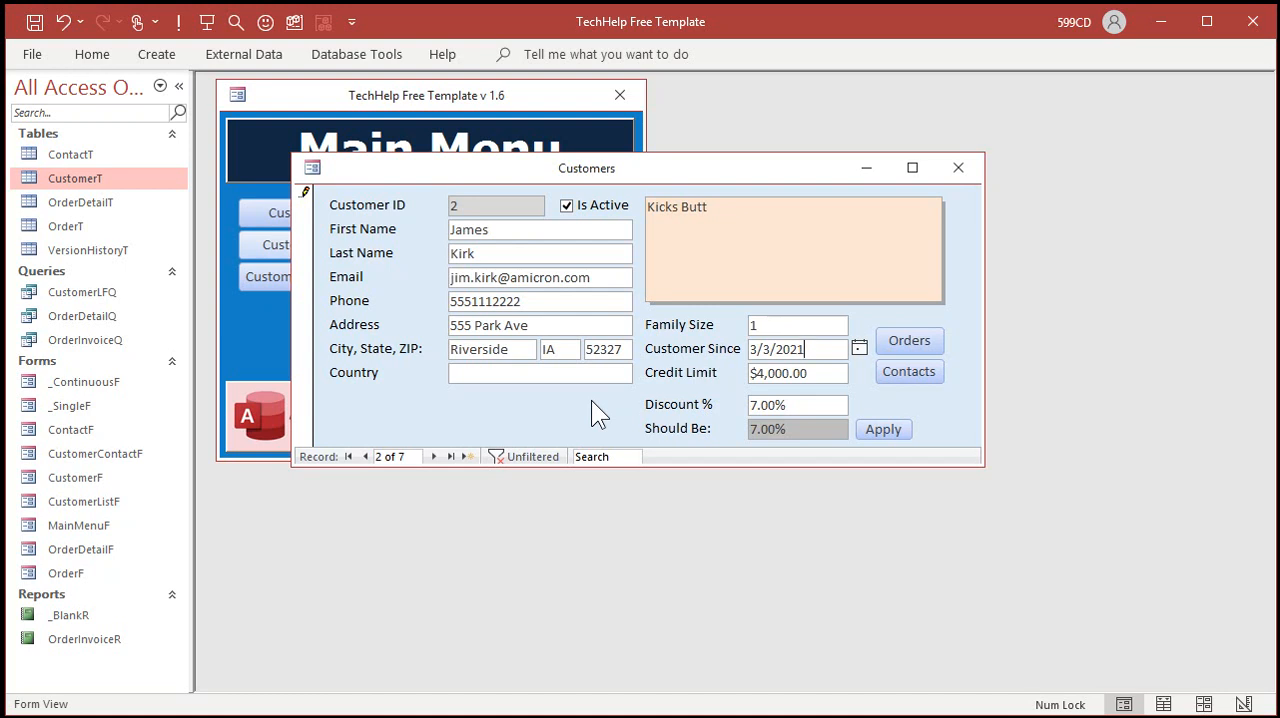
Step: Change the second customer's Customer Since date to 3/1/2020 and apply the calculated discount
{"action": "key", "text": "Left"}
{"action": "key", "text": "Left"}
{"action": "key", "text": "Left"}
{"action": "key", "text": "Left"}
{"action": "key", "text": "BackSpace"}
{"action": "type", "text": "1"}
{"action": "key", "text": "End"}
{"action": "key", "text": "BackSpace"}
{"action": "type", "text": "0"}
{"action": "key", "text": "Tab"}
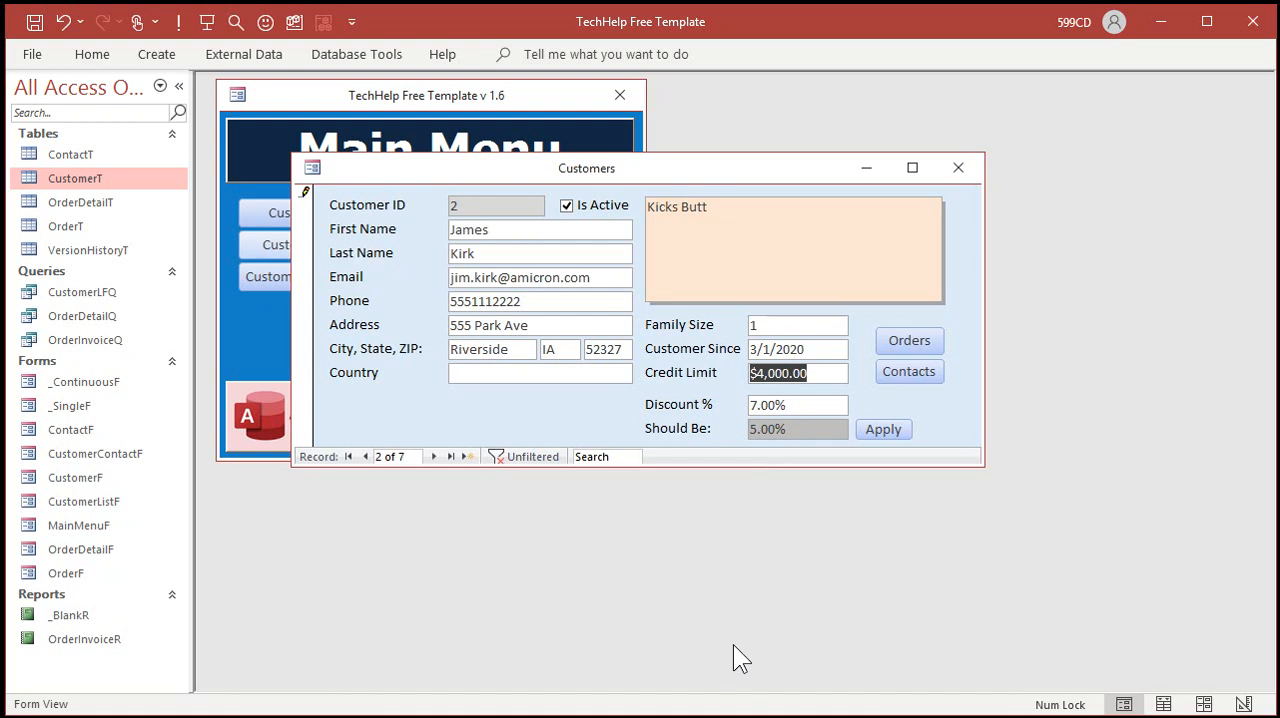
{"action": "left_click", "coordinate": [891, 428]}
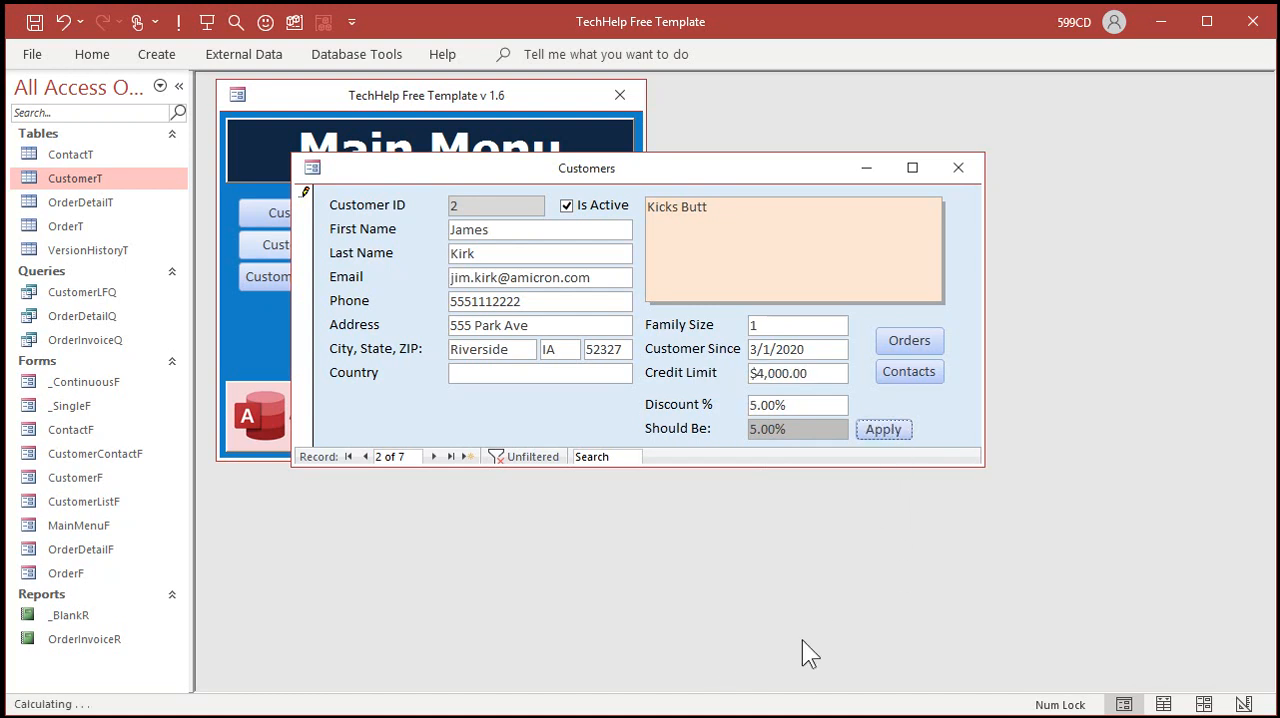
Step: Clear the second customer's Discount %, move to the following record, and come back to test the automatic fill
{"action": "left_click", "coordinate": [803, 406]}
{"action": "left_click_drag", "start_coordinate": [803, 406], "coordinate": [699, 409]}
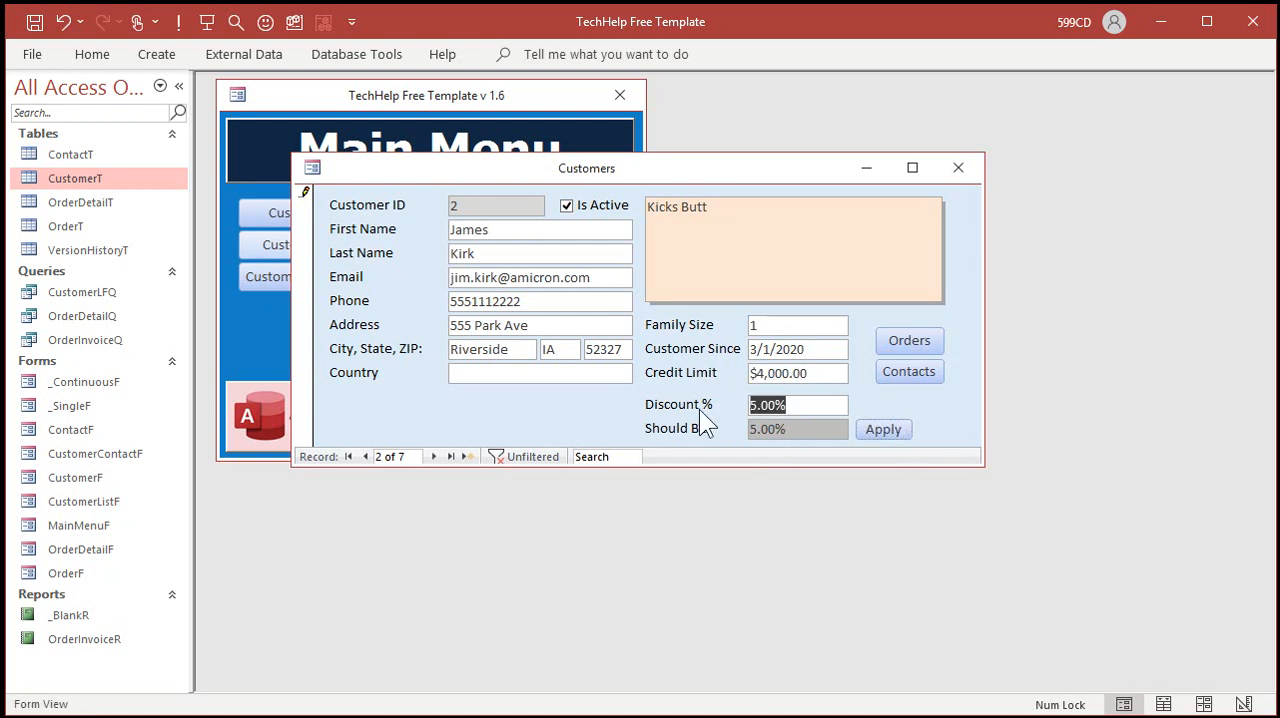
{"action": "key", "text": "Delete"}
{"action": "key", "text": "Tab"}
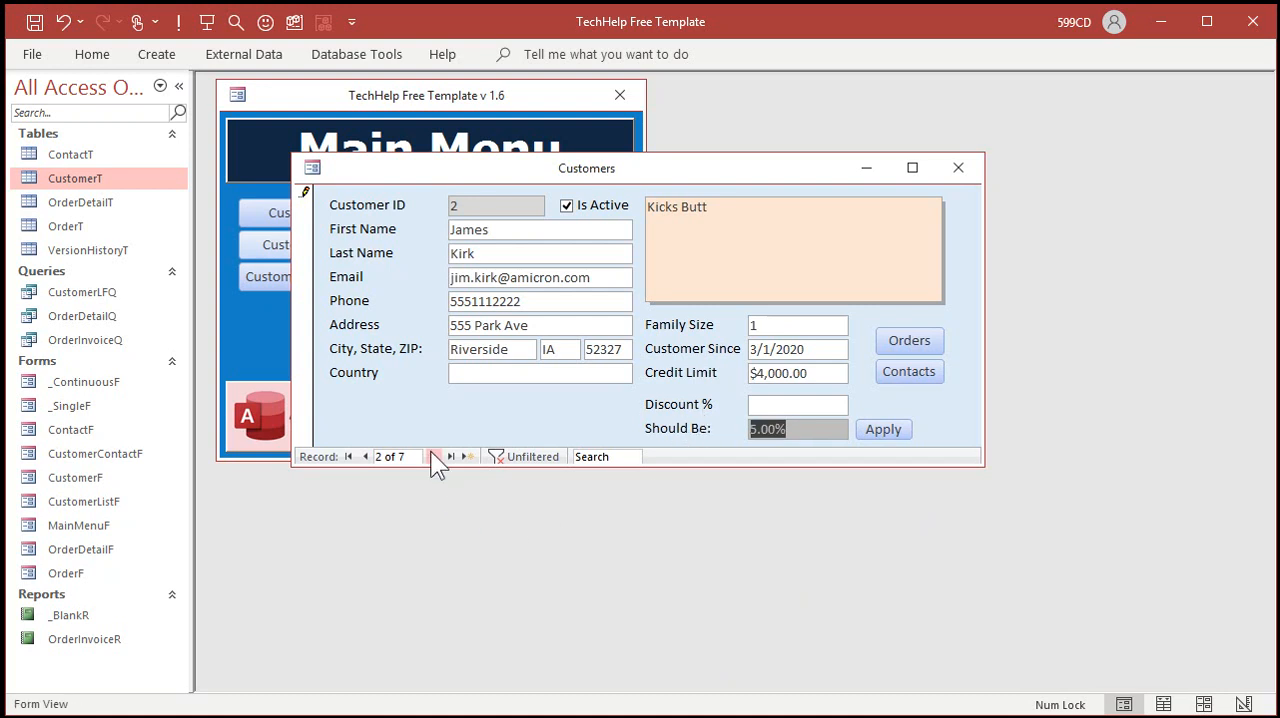
{"action": "left_click", "coordinate": [433, 456]}
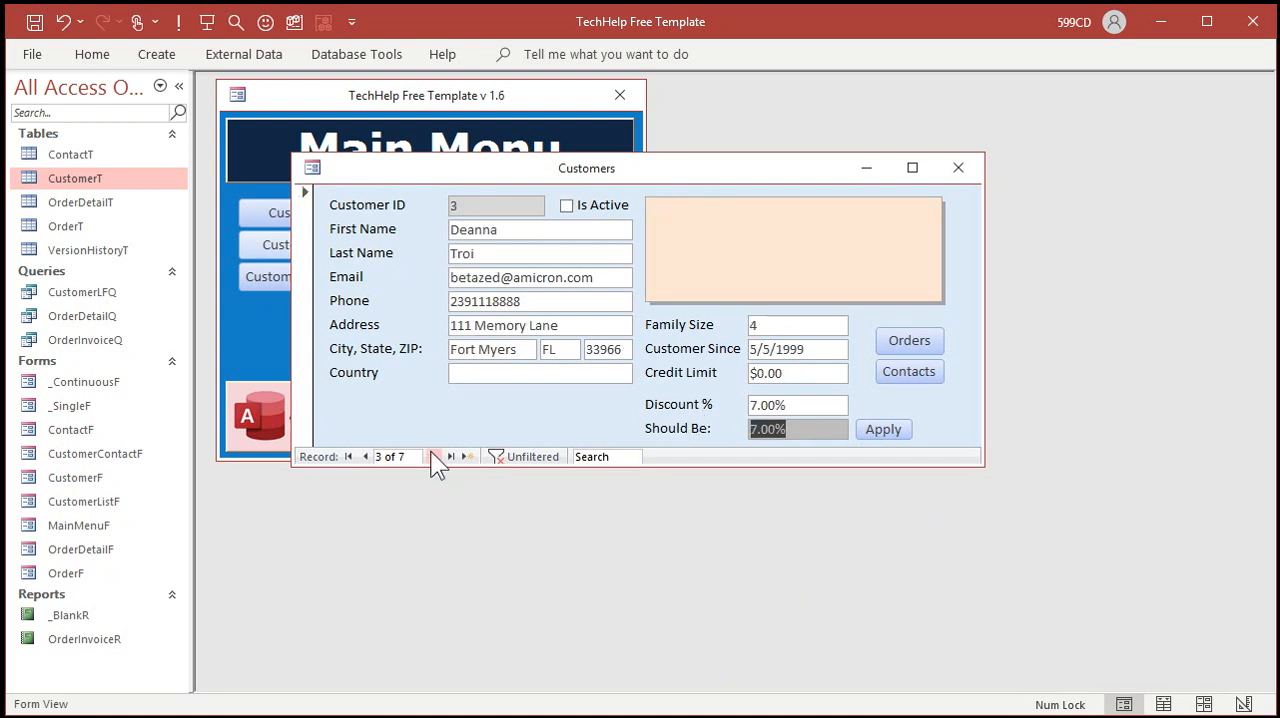
{"action": "left_click", "coordinate": [365, 456]}
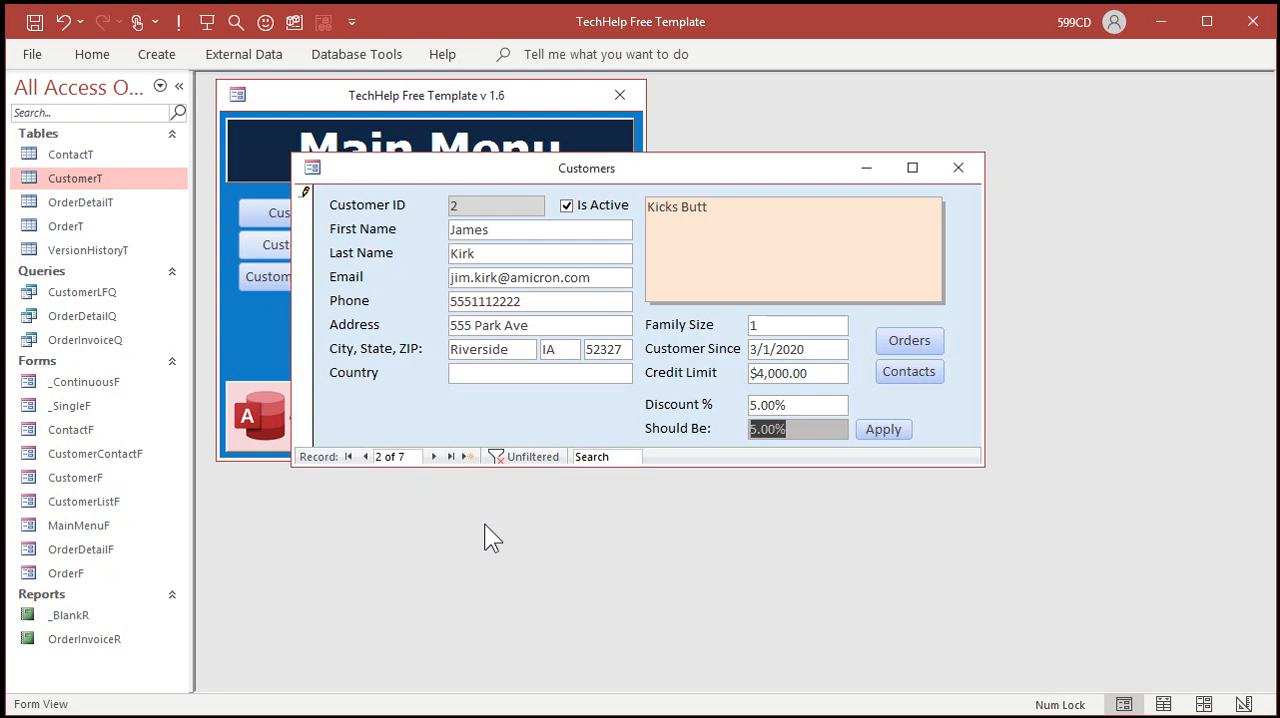
Step: Set the second customer's Discount % to 0, switch between neighbouring records to test it, and close the customer form
{"action": "key", "text": "shift+Tab"}
{"action": "type", "text": "0"}
{"action": "key", "text": "Tab"}
{"action": "left_click", "coordinate": [434, 456]}
{"action": "left_click", "coordinate": [366, 456]}
{"action": "left_click", "coordinate": [366, 456]}
{"action": "left_click", "coordinate": [434, 456]}
{"action": "left_click", "coordinate": [958, 168]}
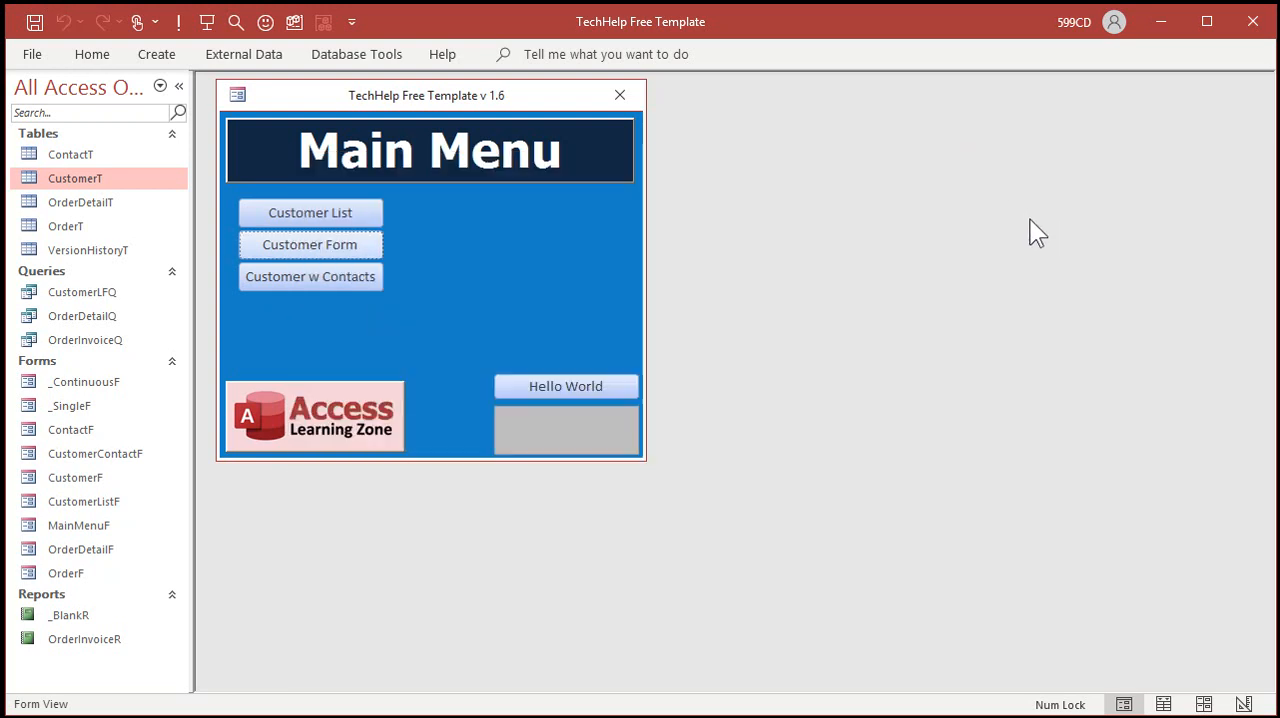
Step: Open the customer form, set the first customer's Discount % to 5, and close the form
{"action": "left_click", "coordinate": [332, 245]}
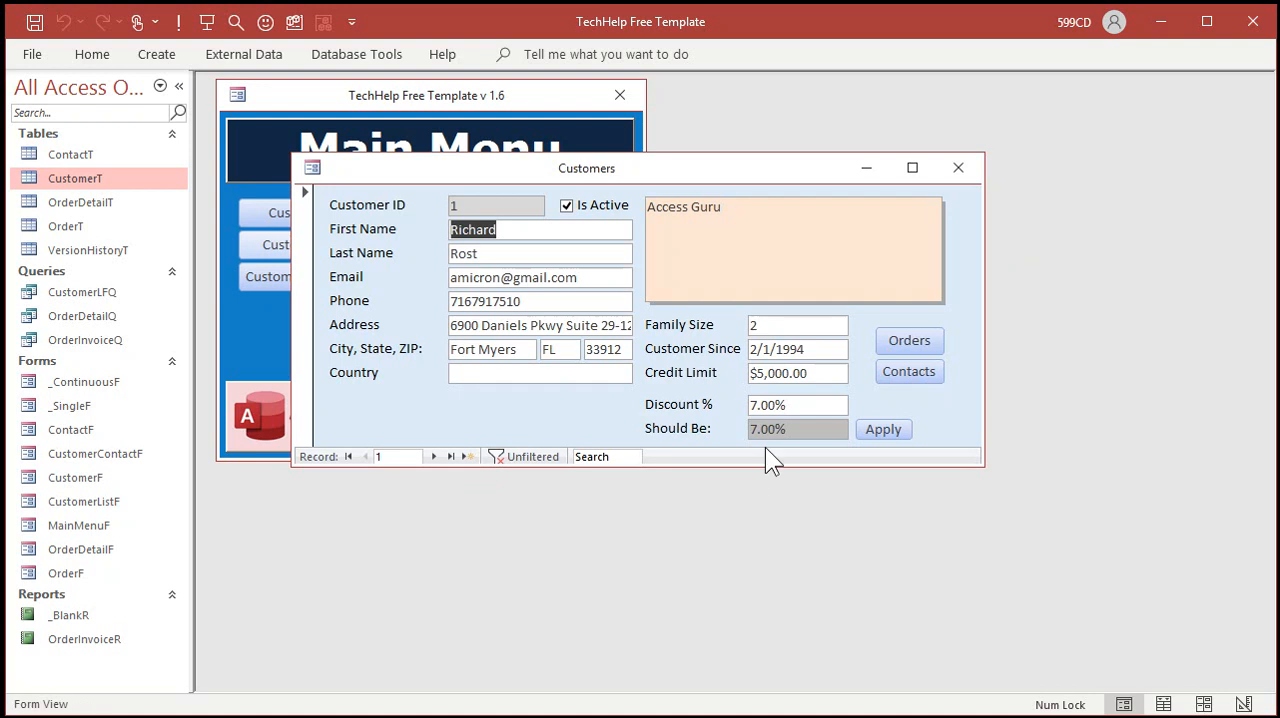
{"action": "left_click_drag", "start_coordinate": [758, 405], "coordinate": [714, 401]}
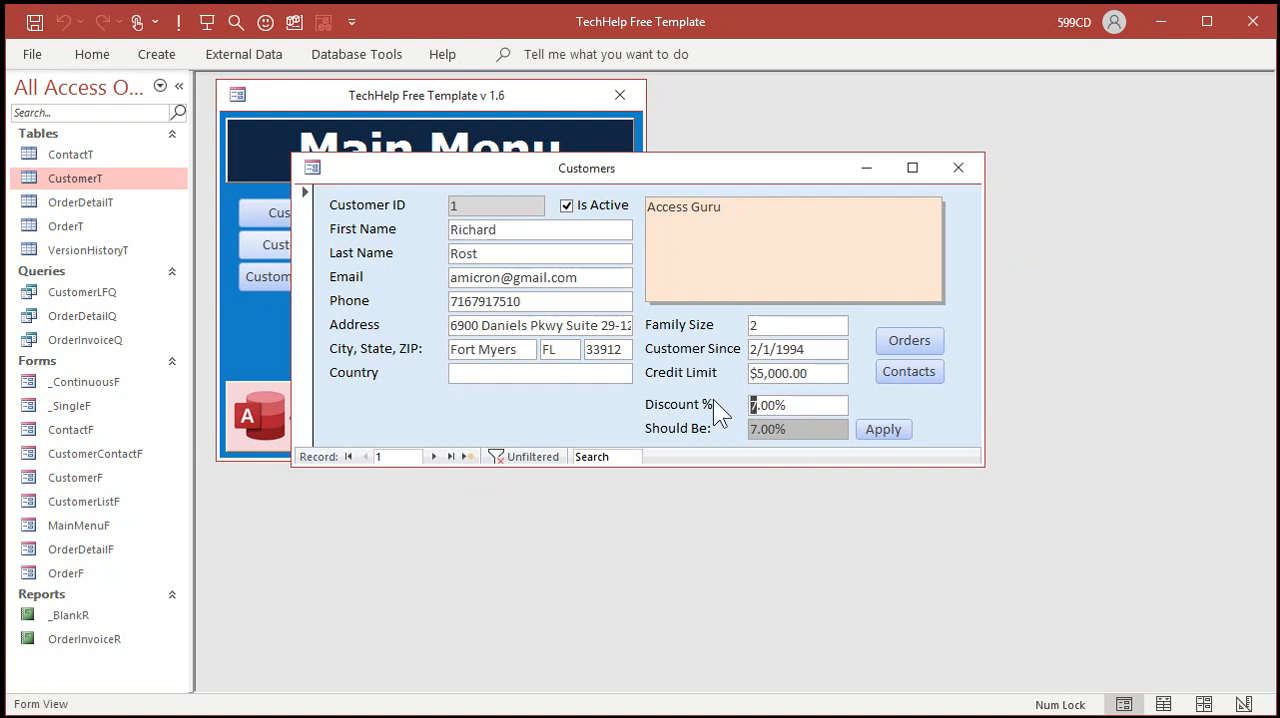
{"action": "type", "text": "5"}
{"action": "left_click", "coordinate": [802, 427]}
{"action": "left_click", "coordinate": [959, 169]}
Step: Reopen the customer form, switch it to Design View, and enlarge its window to show all the discount controls
{"action": "left_click", "coordinate": [340, 244]}
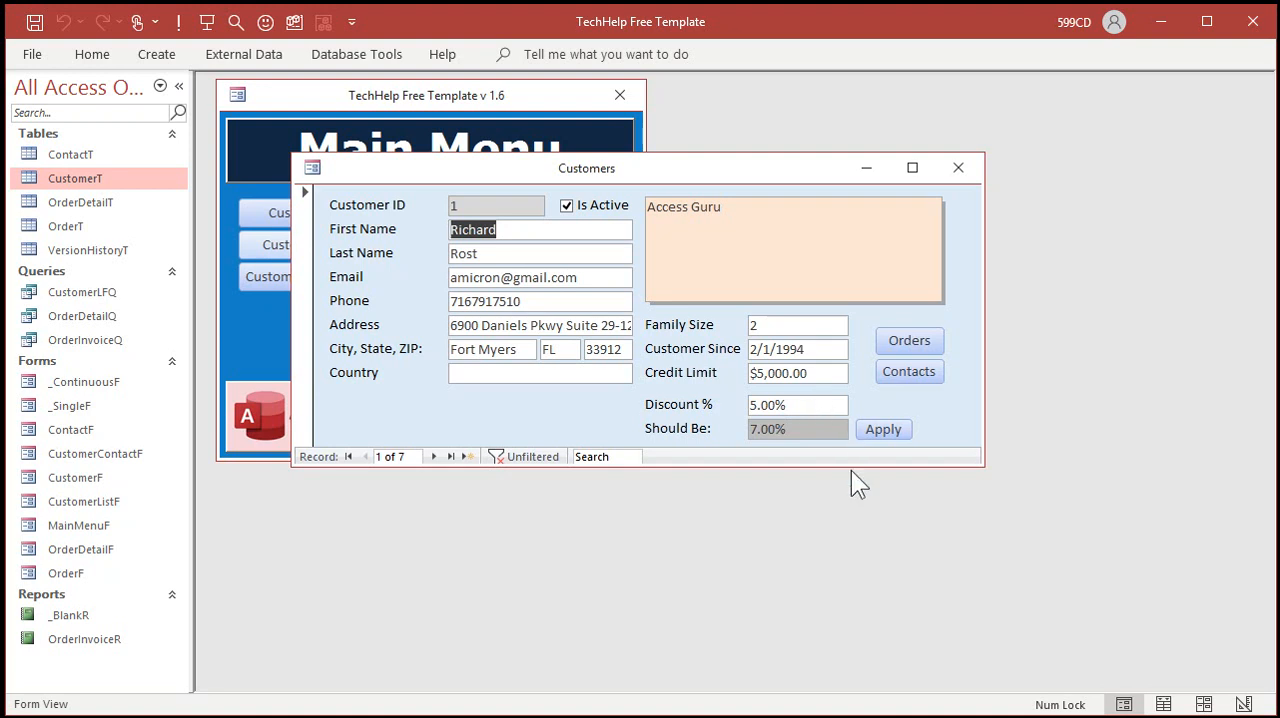
{"action": "right_click", "coordinate": [568, 417]}
{"action": "left_click", "coordinate": [644, 487]}
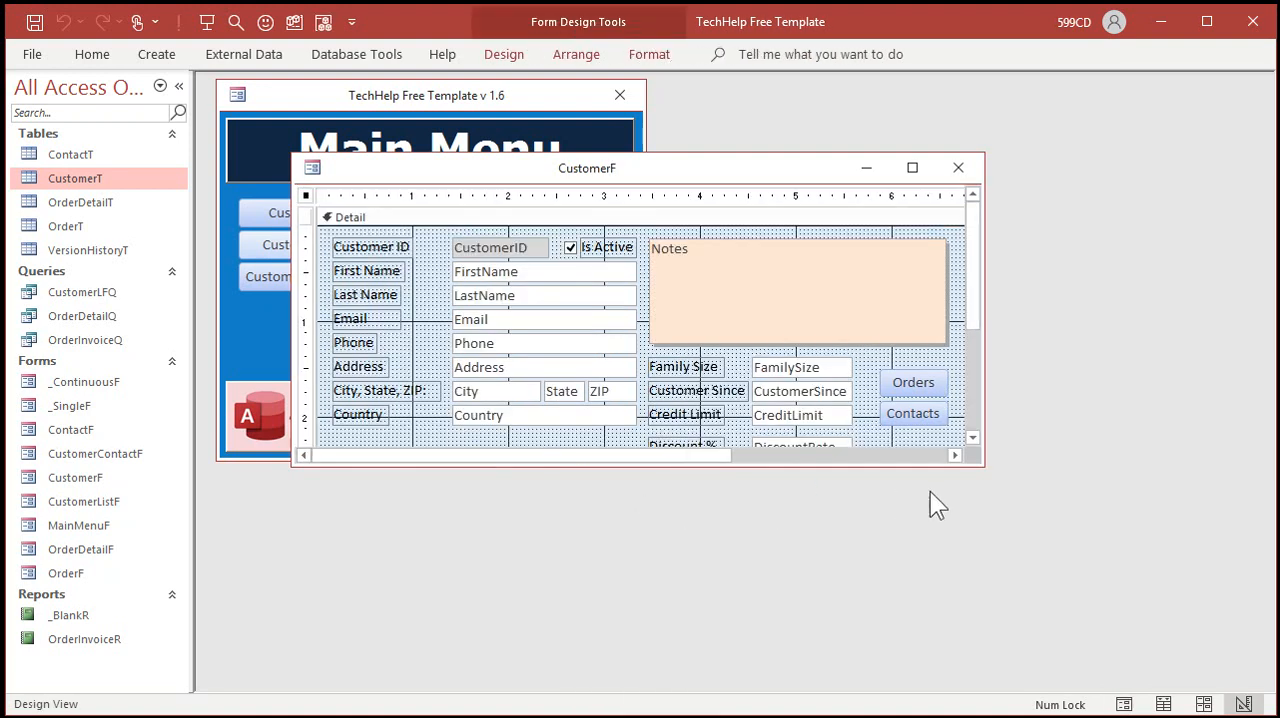
{"action": "left_click_drag", "start_coordinate": [975, 462], "coordinate": [1098, 603]}
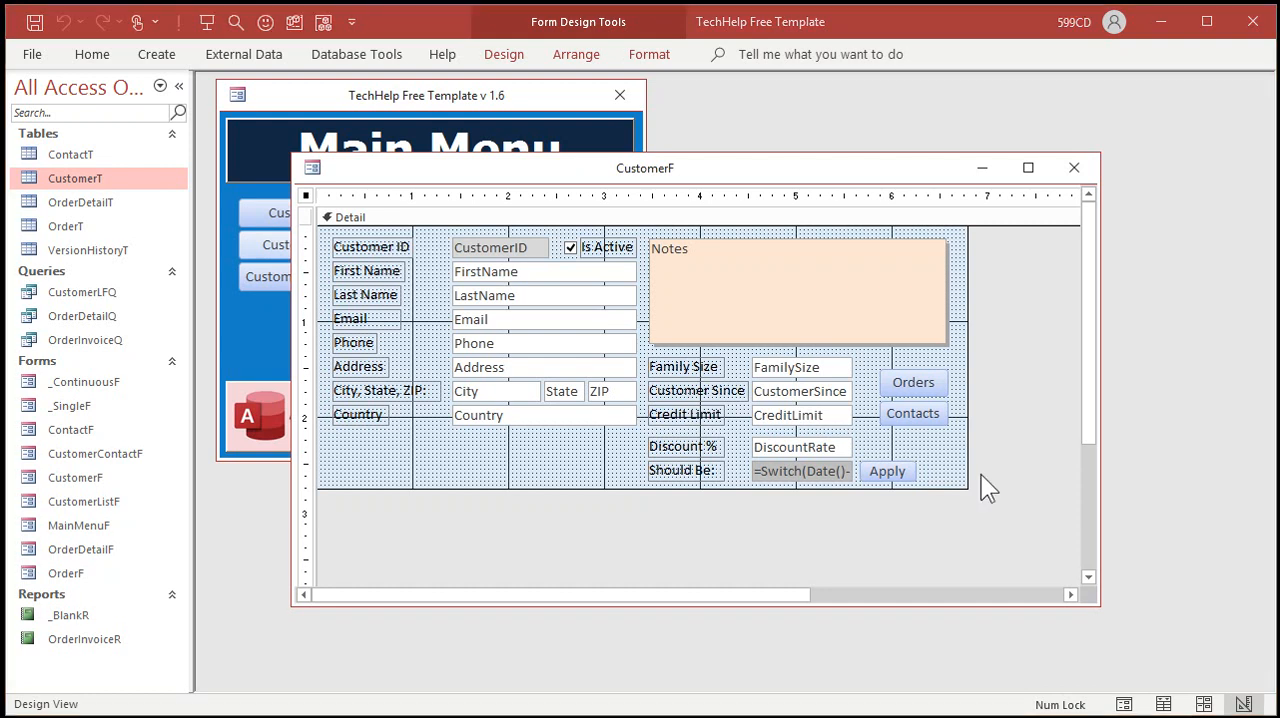
Step: Create a conditional formatting rule on the Should Be calculated box for field values not equal to [DiscountRate]
{"action": "left_click", "coordinate": [818, 477]}
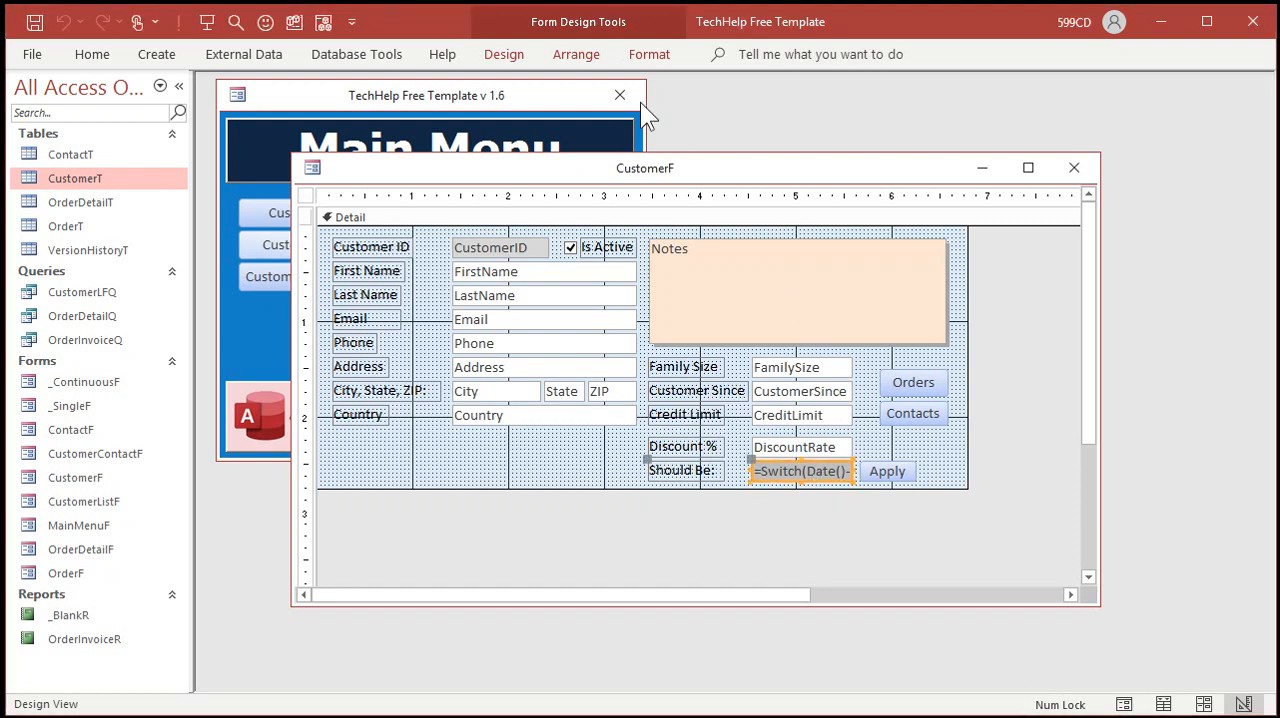
{"action": "left_click", "coordinate": [641, 63]}
{"action": "left_click", "coordinate": [821, 116]}
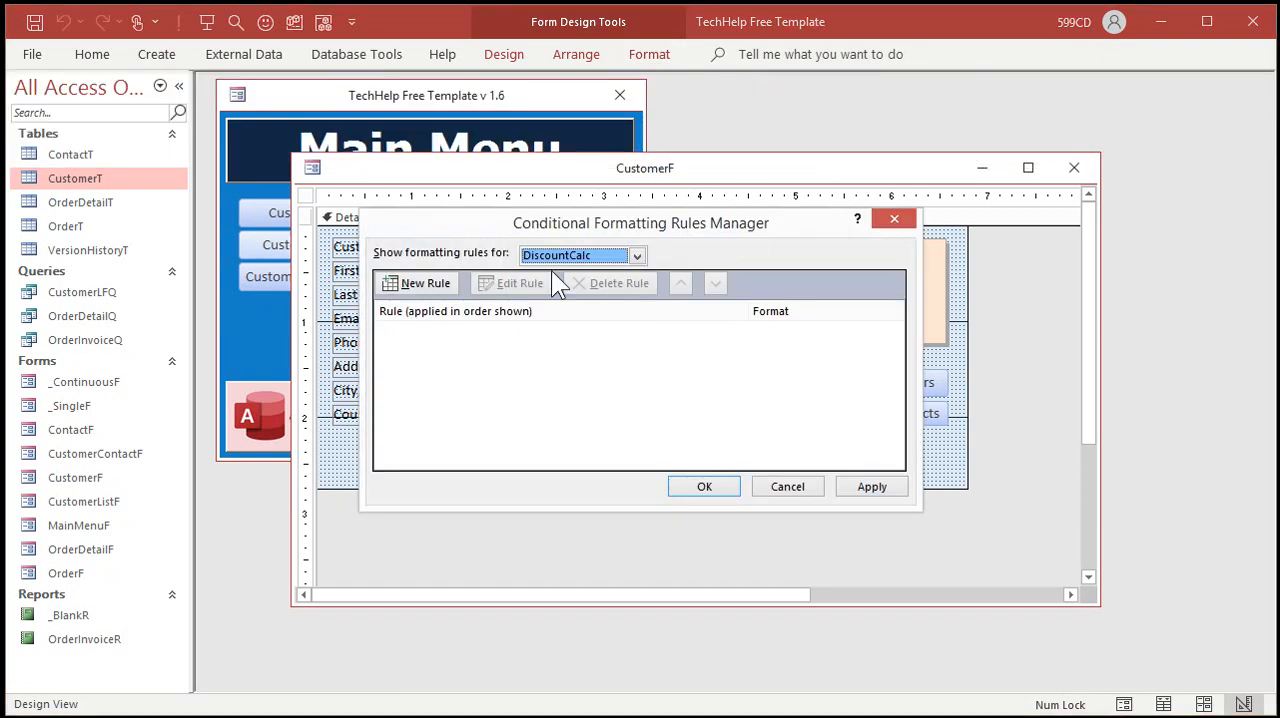
{"action": "left_click", "coordinate": [422, 285]}
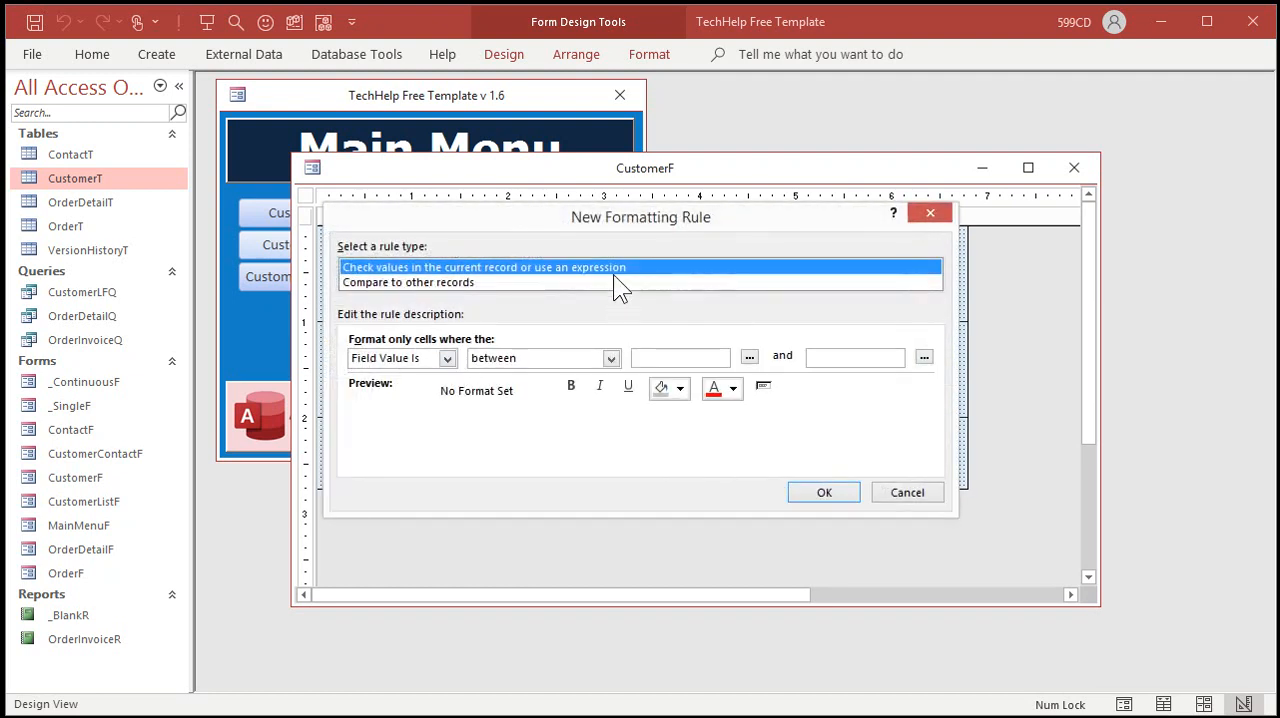
{"action": "left_click_drag", "start_coordinate": [617, 219], "coordinate": [704, 218]}
{"action": "left_click", "coordinate": [697, 346]}
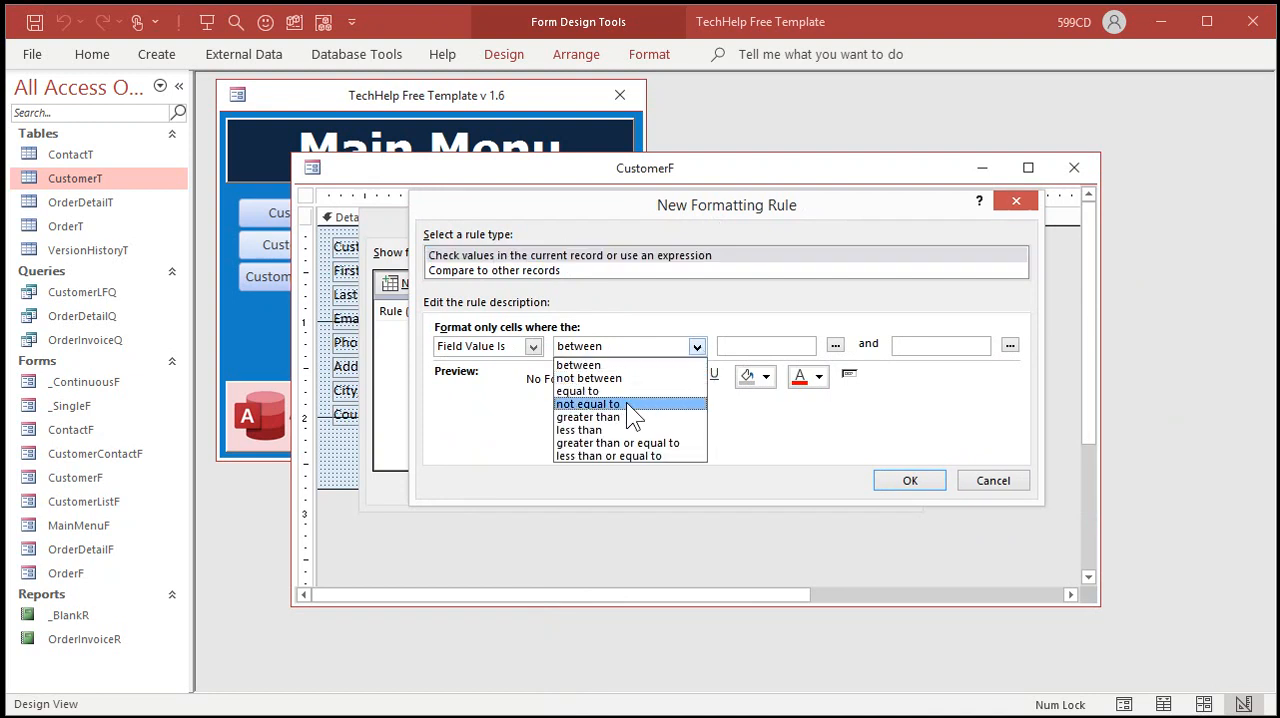
{"action": "left_click", "coordinate": [630, 404]}
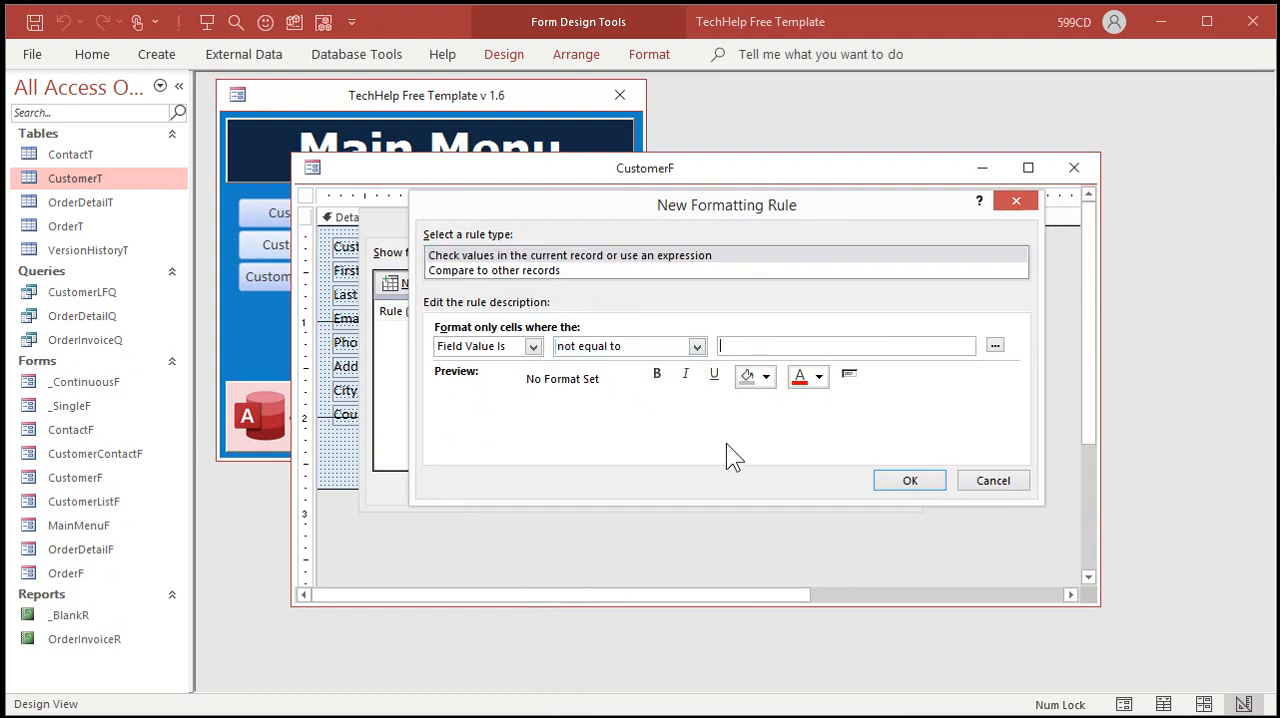
{"action": "type", "text": "["}
{"action": "type", "text": "Discoun"}
{"action": "key", "text": "BackSpace"}
{"action": "key", "text": "BackSpace"}
{"action": "key", "text": "BackSpace"}
{"action": "type", "text": "ountRate]"}
Step: Format the rule with a red background and bold white text, and accept the conditional formatting
{"action": "left_click", "coordinate": [769, 375]}
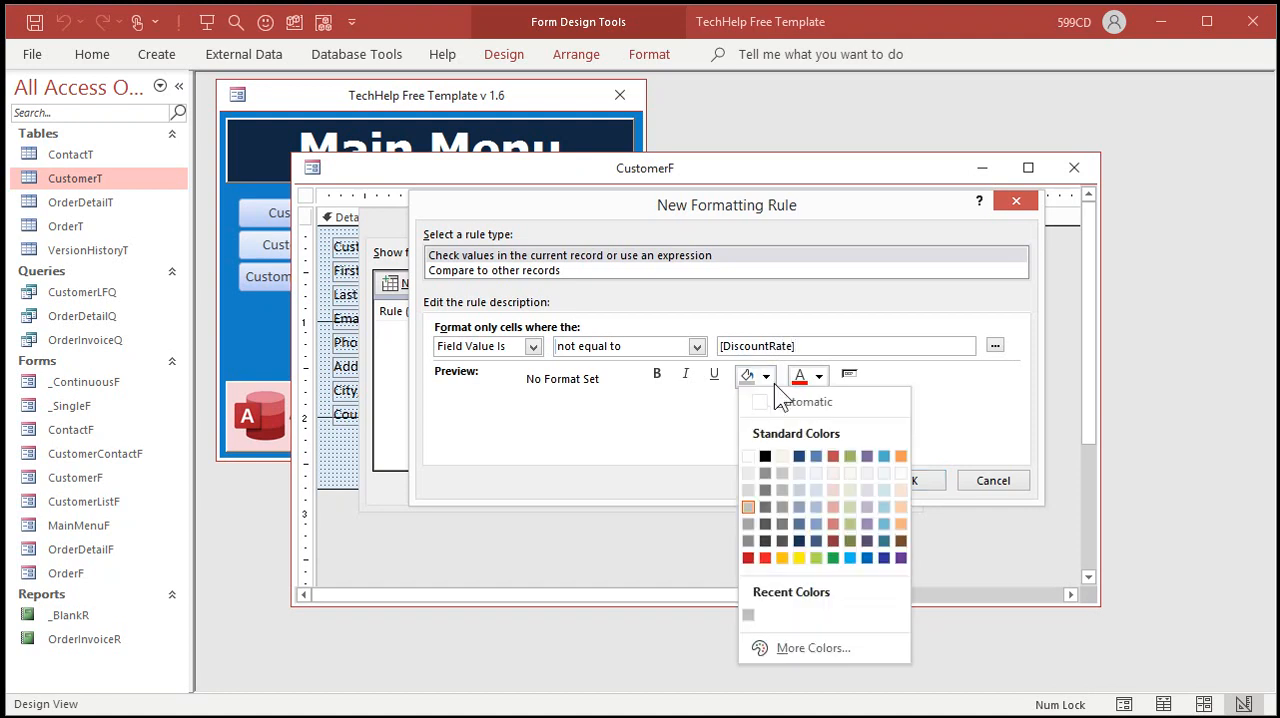
{"action": "left_click", "coordinate": [764, 558]}
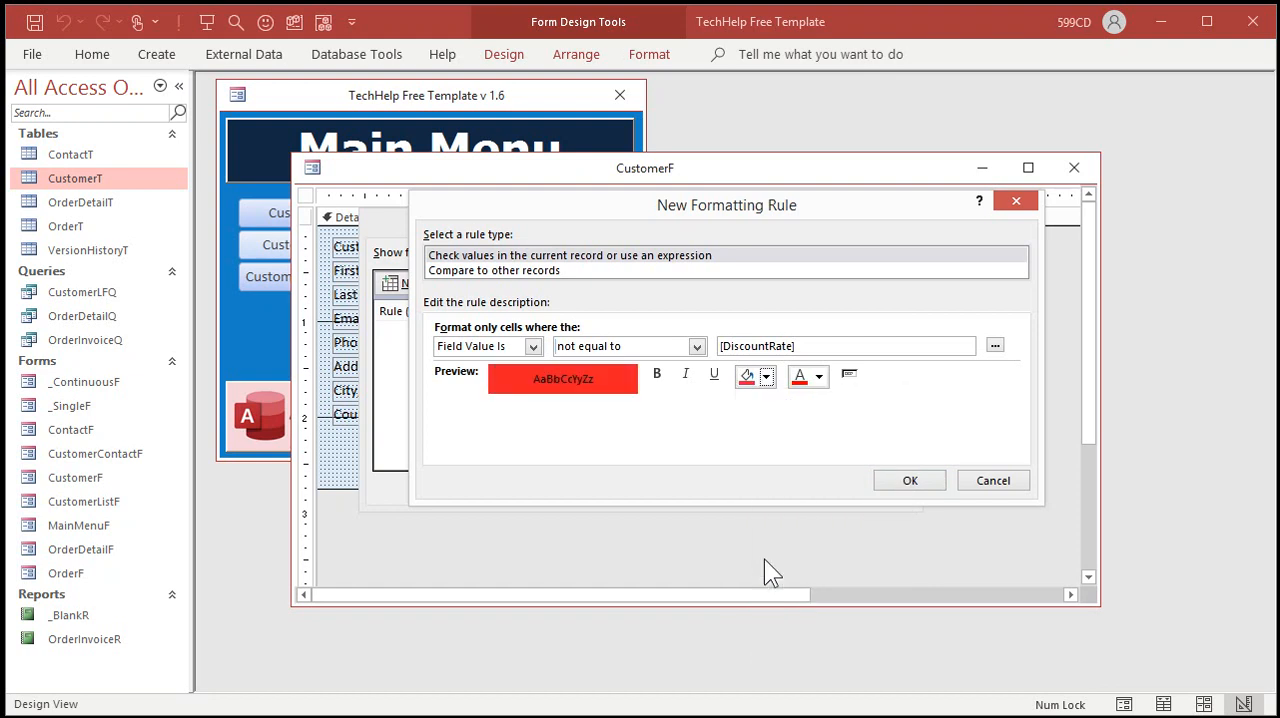
{"action": "left_click", "coordinate": [818, 378]}
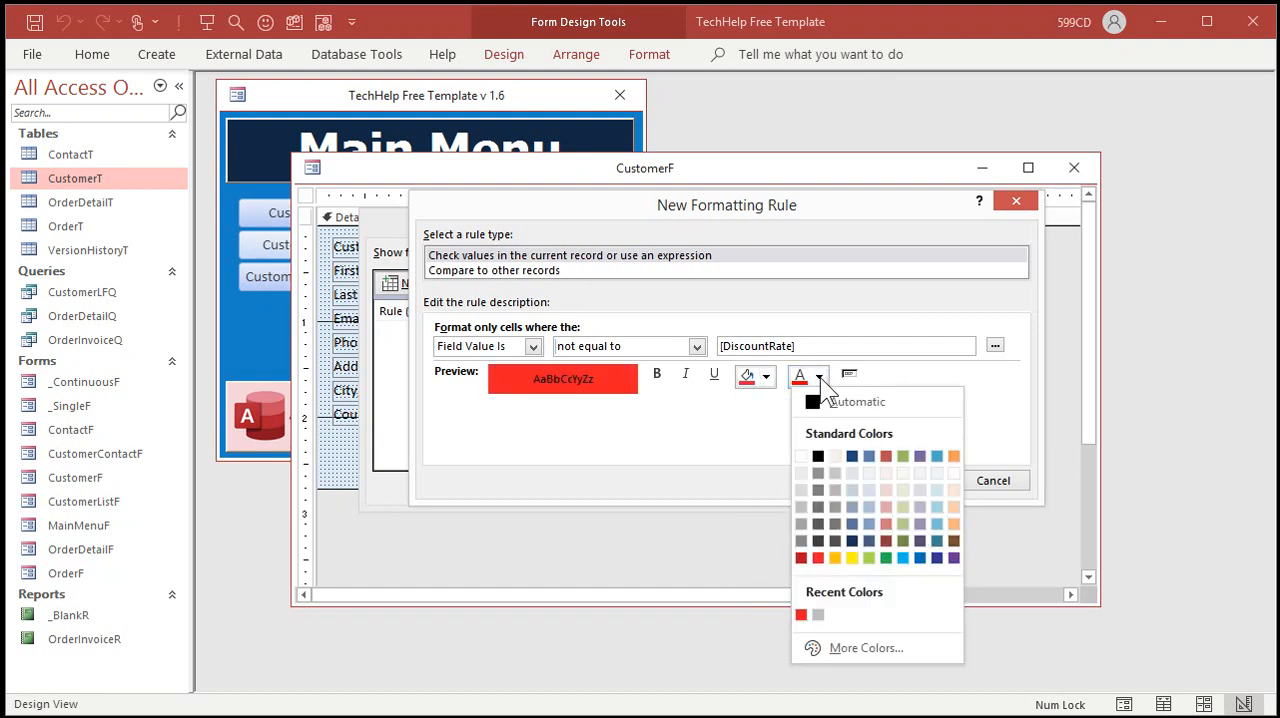
{"action": "left_click", "coordinate": [802, 455]}
{"action": "left_click", "coordinate": [659, 374]}
{"action": "left_click", "coordinate": [908, 481]}
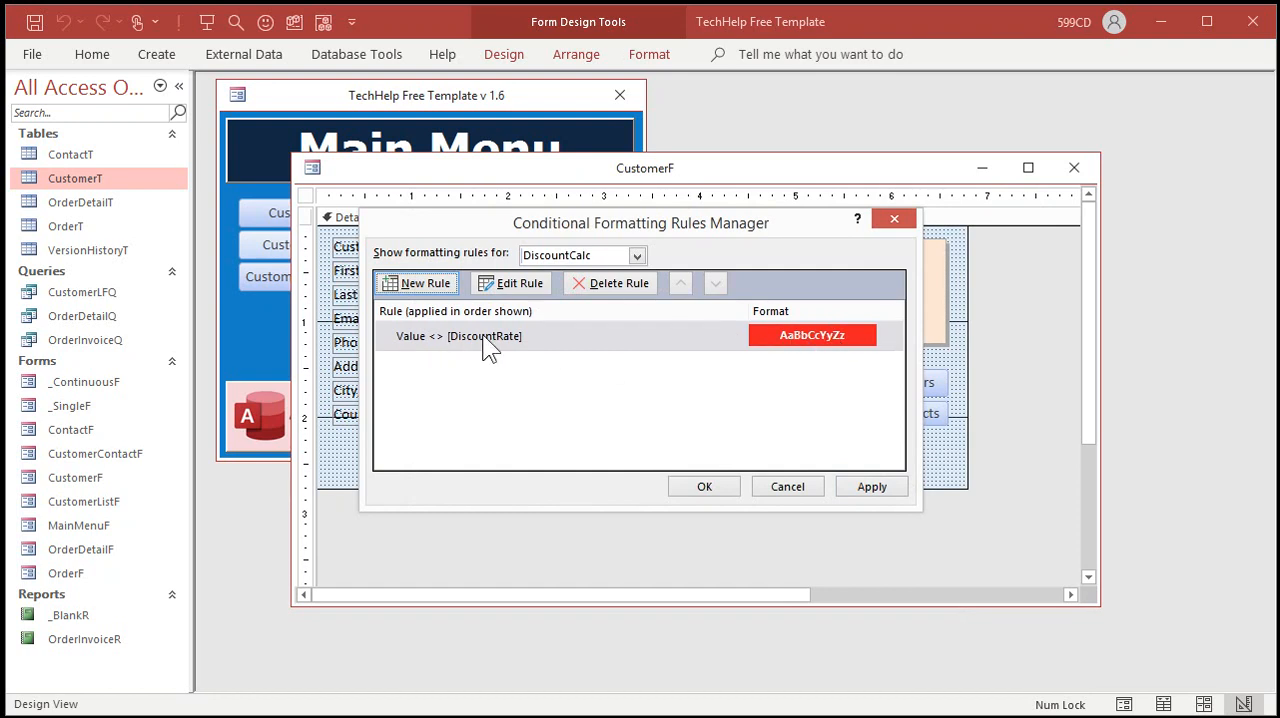
{"action": "left_click", "coordinate": [716, 484]}
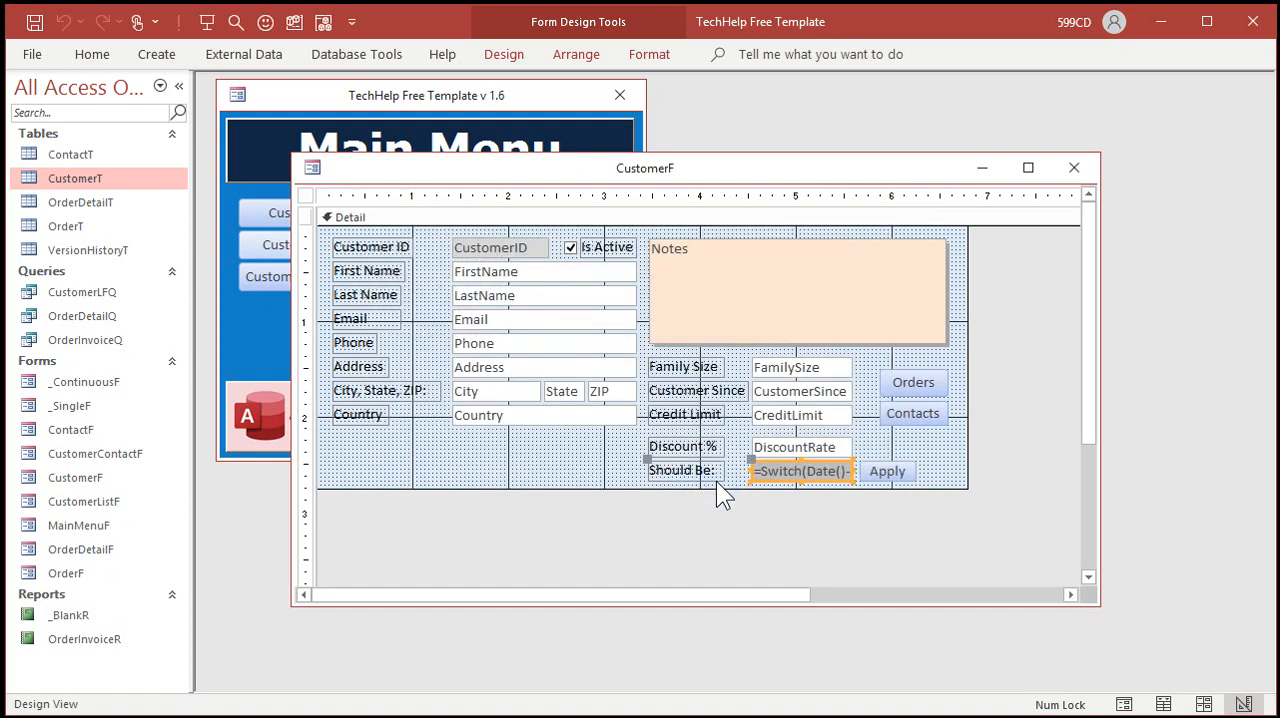
Step: Close the form design, reopen the customer form, and apply the calculated discount to the first customer
{"action": "left_click", "coordinate": [922, 455]}
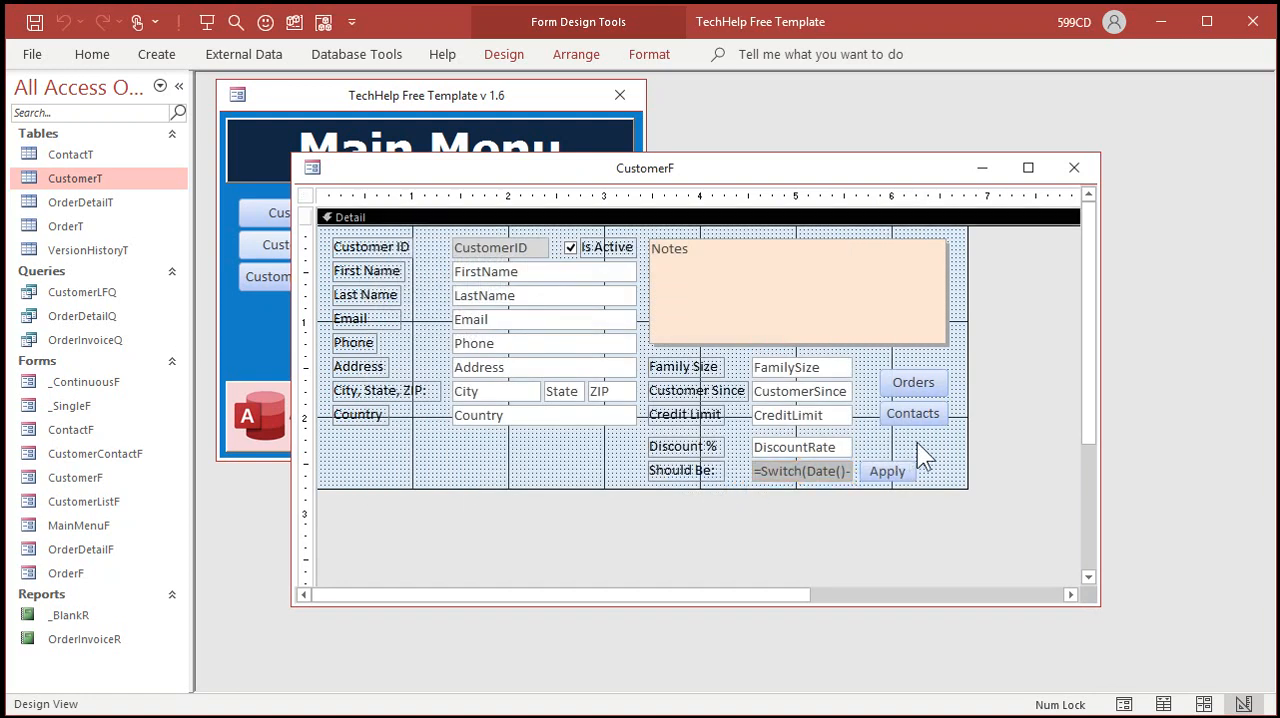
{"action": "left_click", "coordinate": [1074, 167]}
{"action": "left_click", "coordinate": [350, 247]}
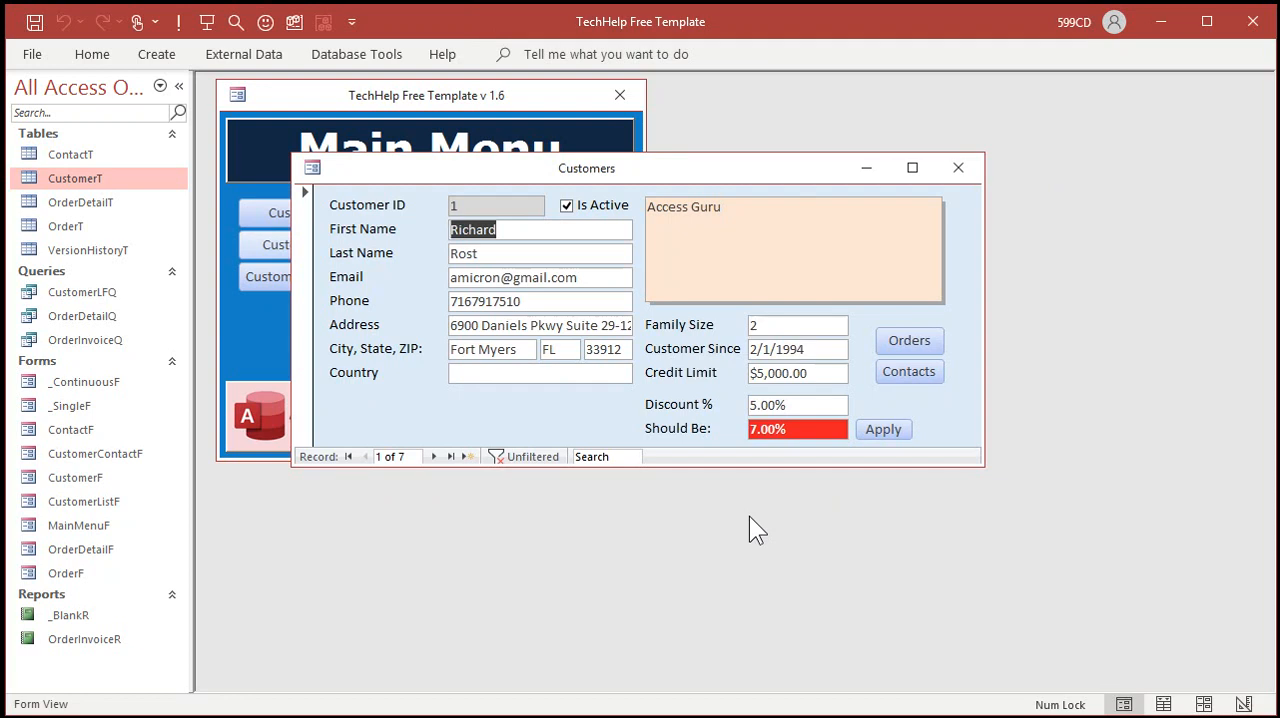
{"action": "left_click", "coordinate": [880, 430]}
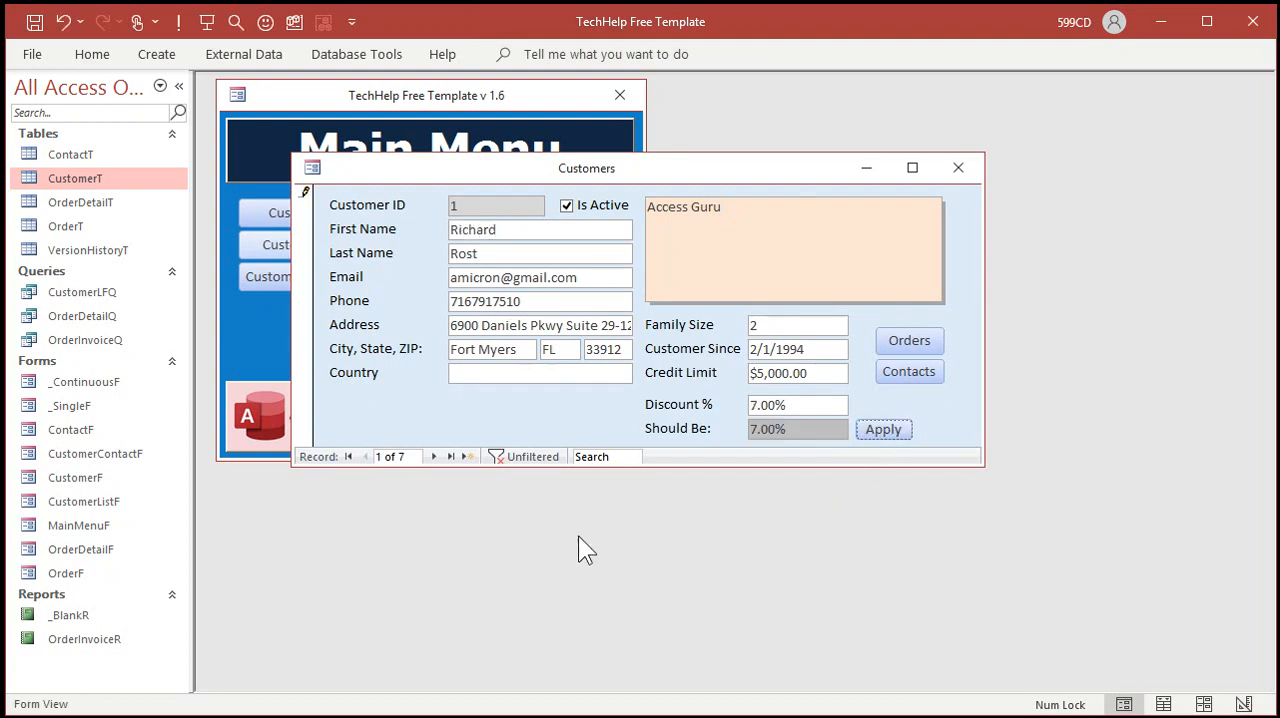
Step: Browse forward and back through the customer records to check the Should Be highlighting, closing and reopening the form at the end
{"action": "left_click", "coordinate": [434, 456]}
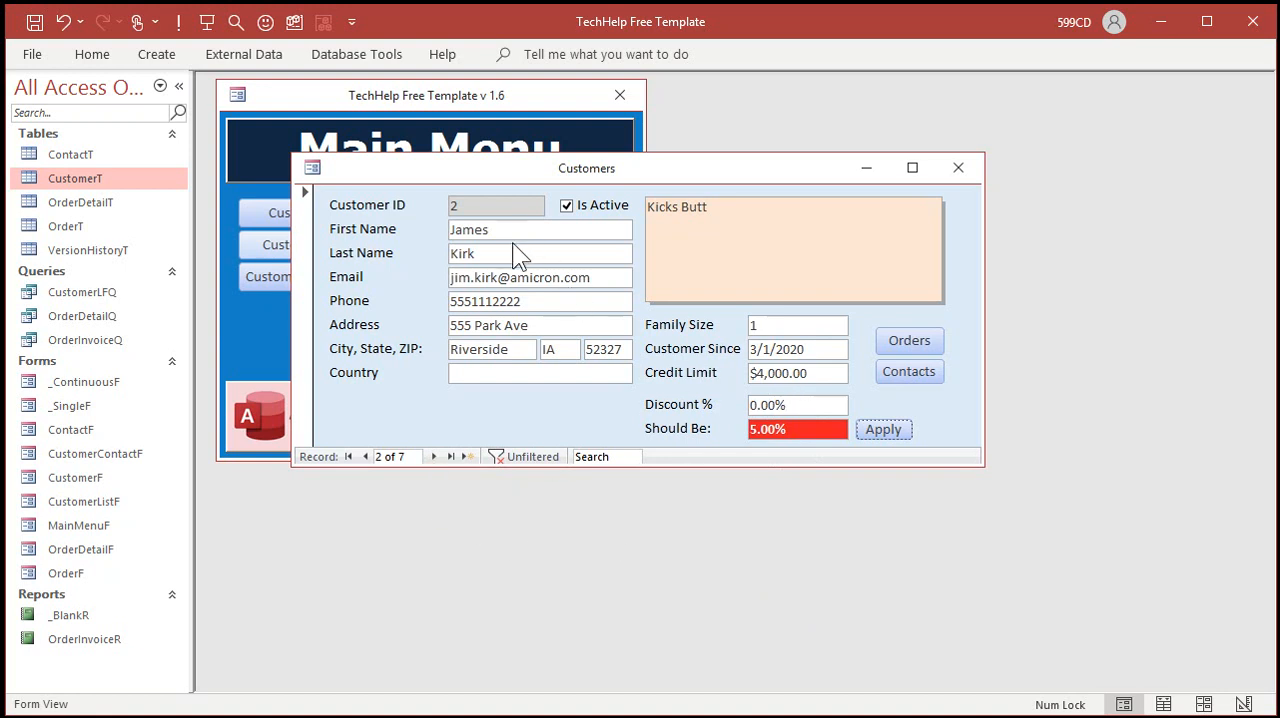
{"action": "left_click", "coordinate": [433, 456]}
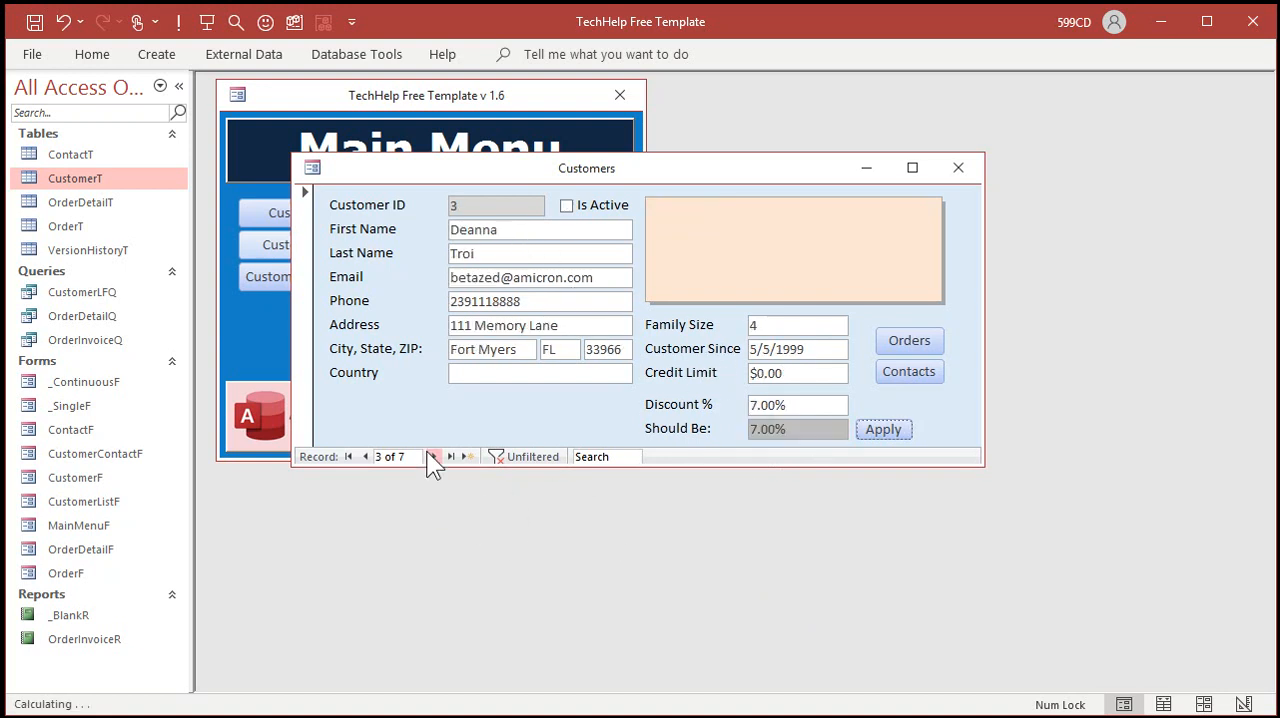
{"action": "left_click", "coordinate": [433, 456]}
{"action": "left_click", "coordinate": [433, 456]}
{"action": "left_click", "coordinate": [433, 456]}
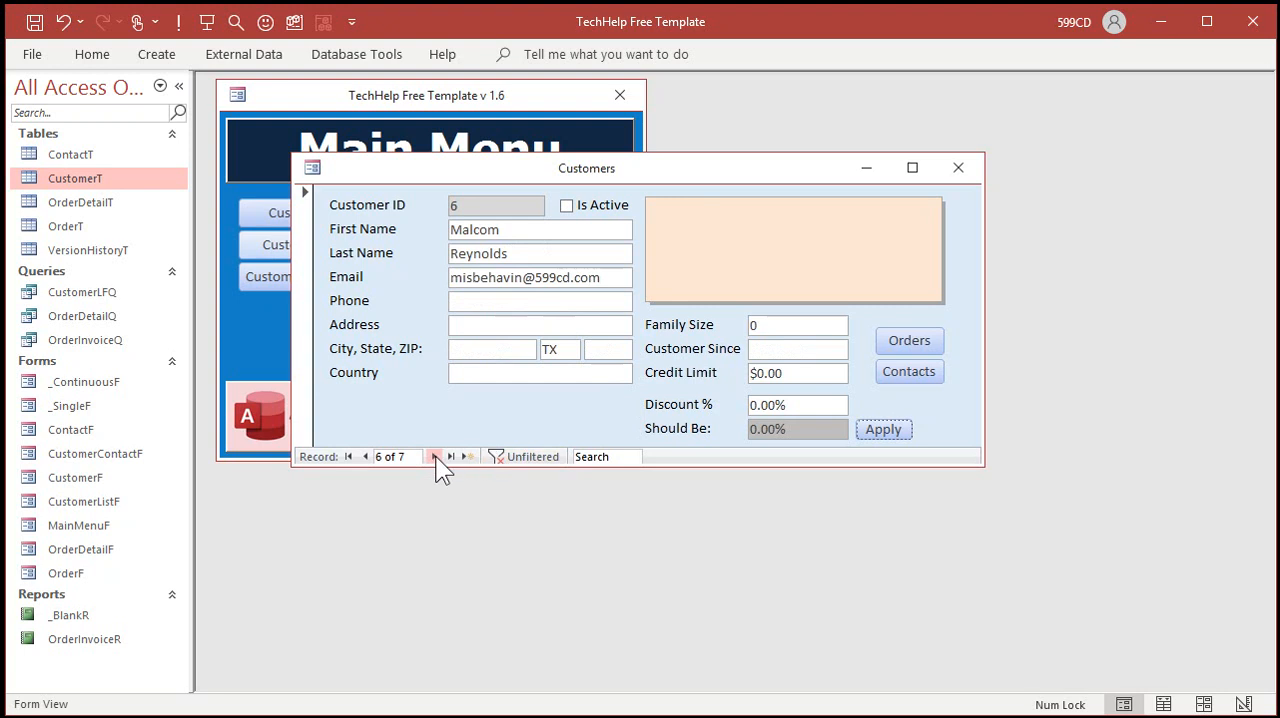
{"action": "left_click", "coordinate": [435, 456]}
{"action": "left_click", "coordinate": [366, 456]}
{"action": "left_click", "coordinate": [366, 456]}
{"action": "left_click", "coordinate": [366, 456]}
{"action": "left_click", "coordinate": [366, 456]}
{"action": "left_click", "coordinate": [366, 456]}
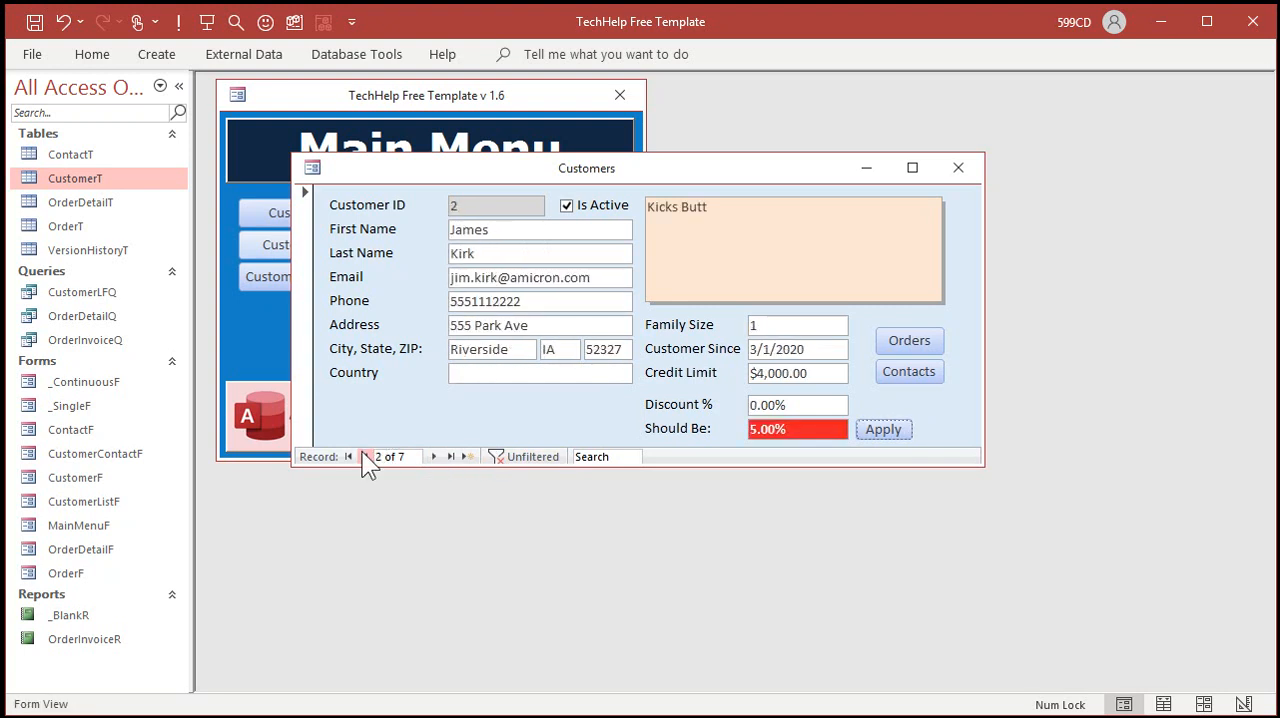
{"action": "left_click", "coordinate": [958, 168]}
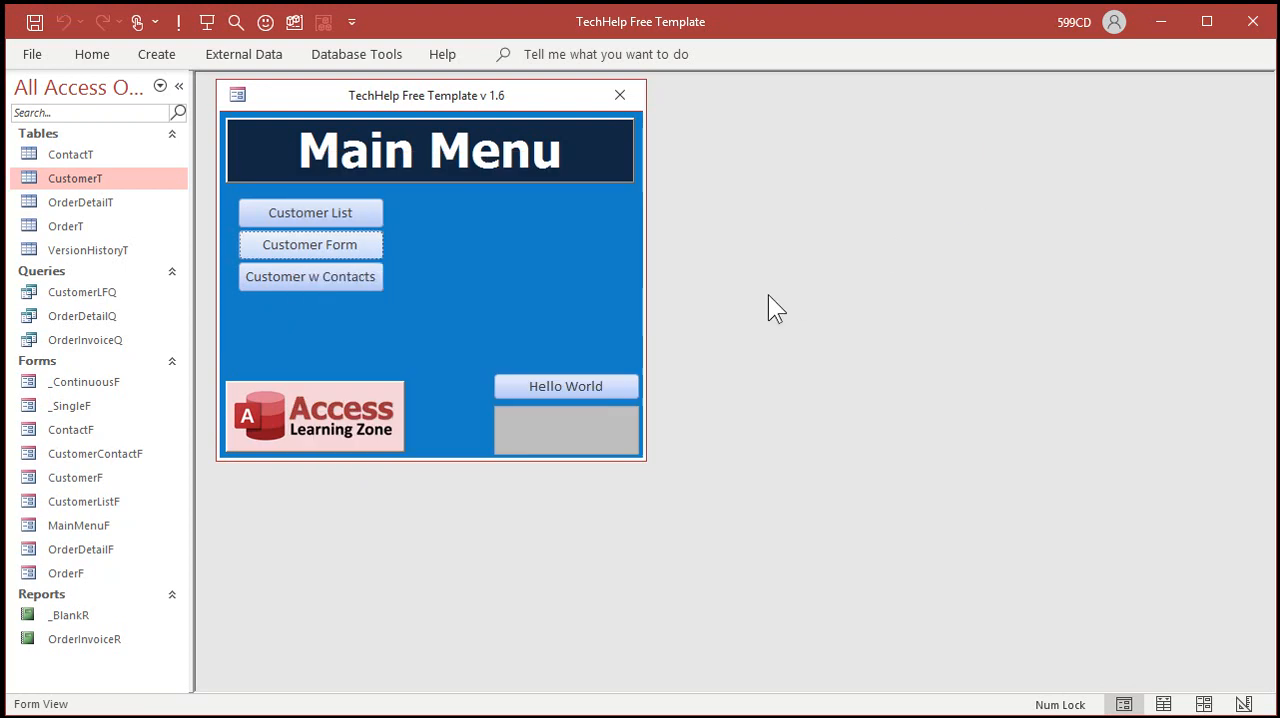
{"action": "key", "text": "Return"}
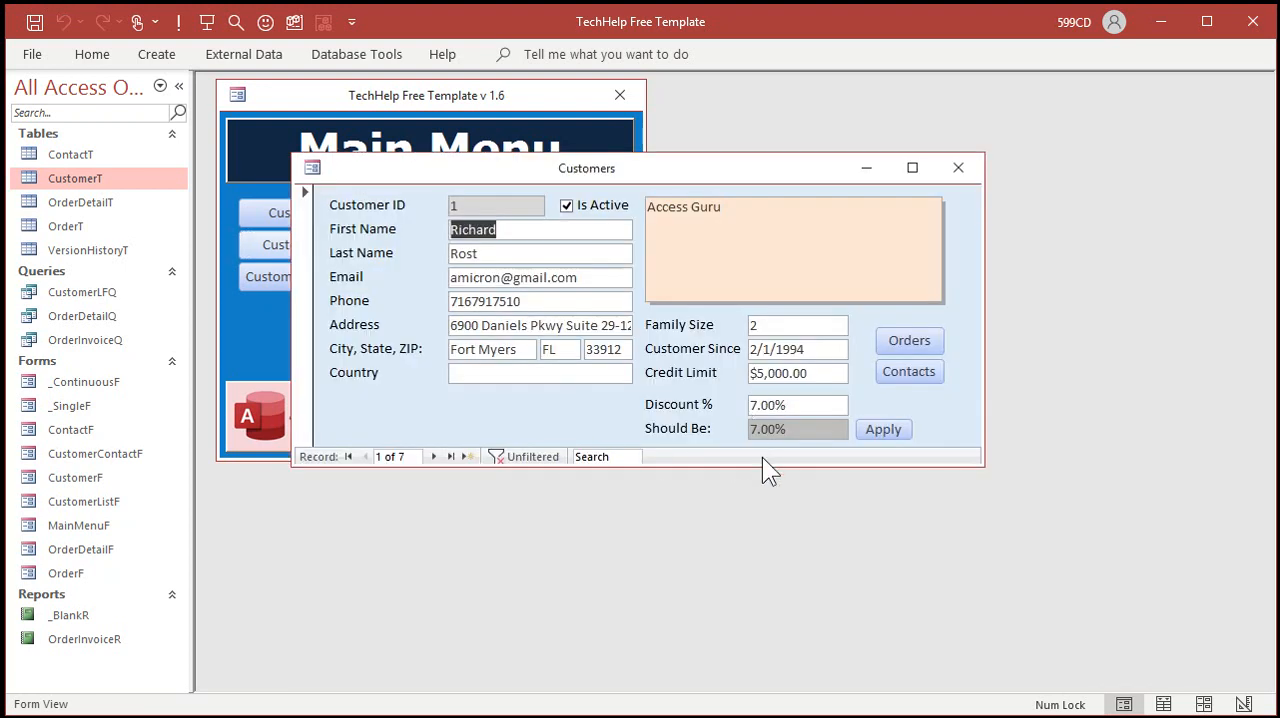